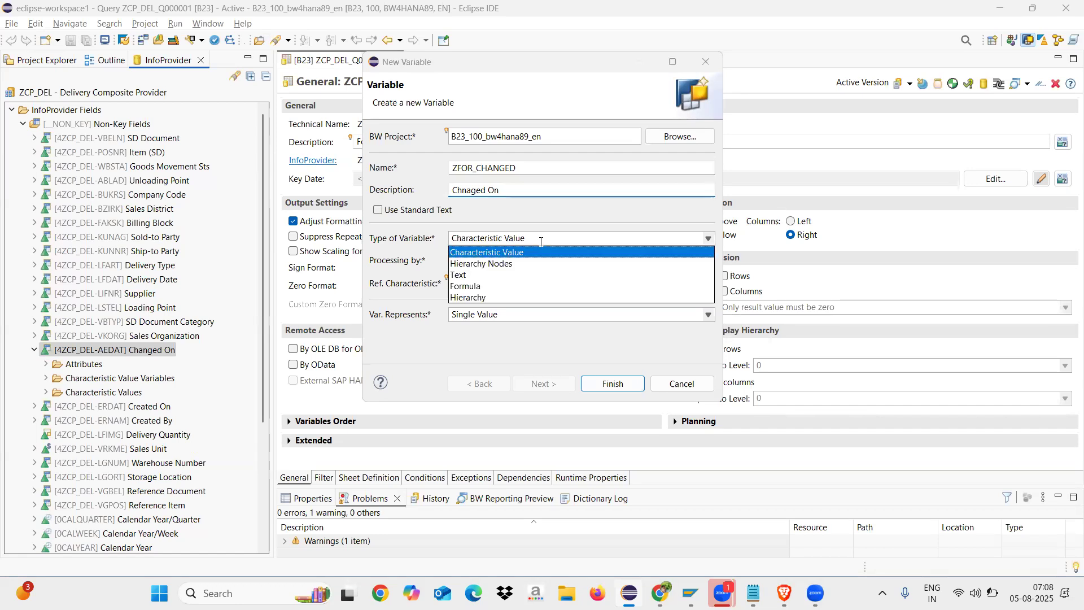
Step: Set the new variable ZFOR_CHANGED to type Formula with processing by Replacement Path
{"action": "left_click", "coordinate": [465, 287]}
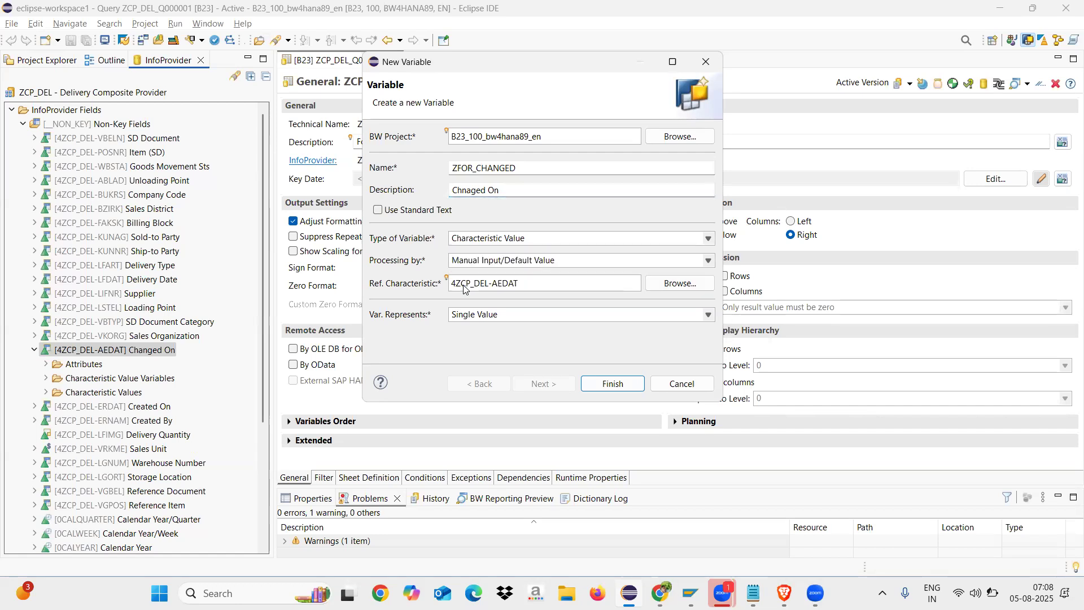
{"action": "left_click", "coordinate": [492, 260]}
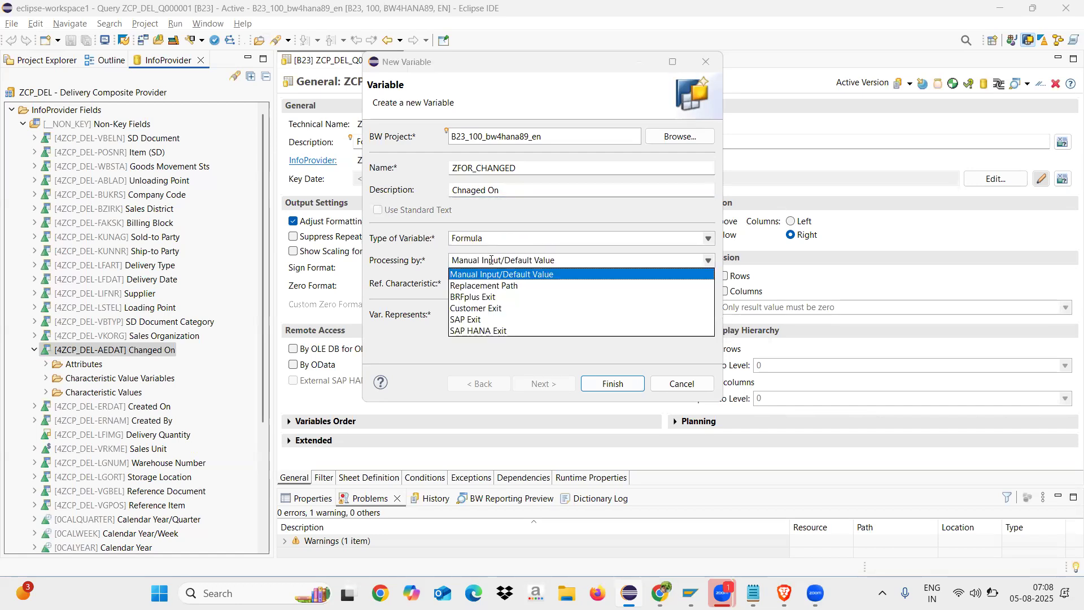
{"action": "left_click", "coordinate": [488, 286]}
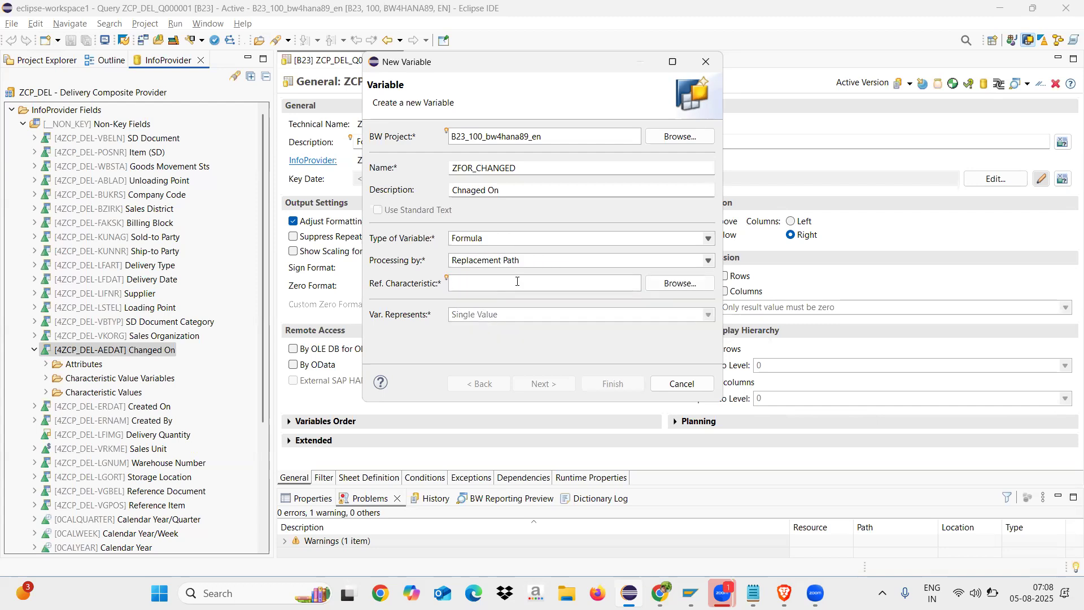
Step: Find the characteristic 0AEDAT and assign it as the variable's reference characteristic
{"action": "left_click", "coordinate": [672, 284]}
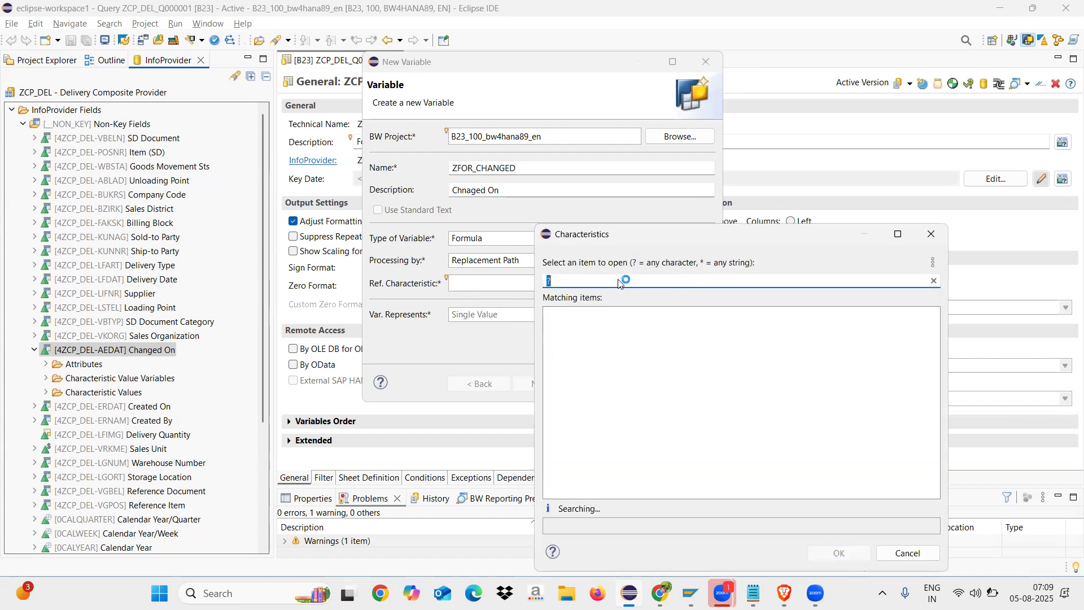
{"action": "type", "text": "0A"}
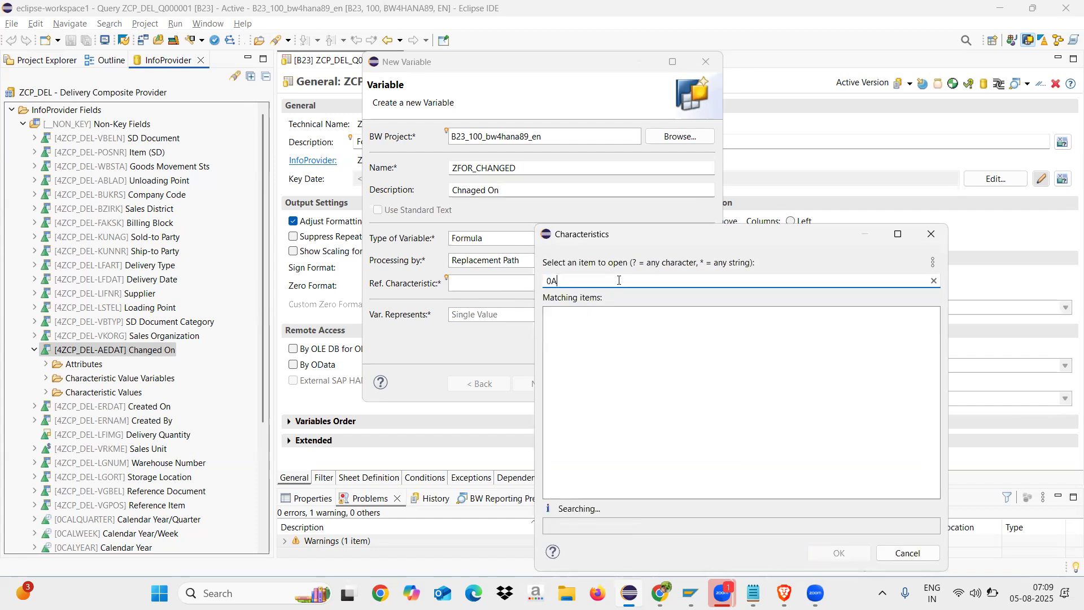
{"action": "type", "text": "EDA"}
{"action": "left_click", "coordinate": [573, 319]}
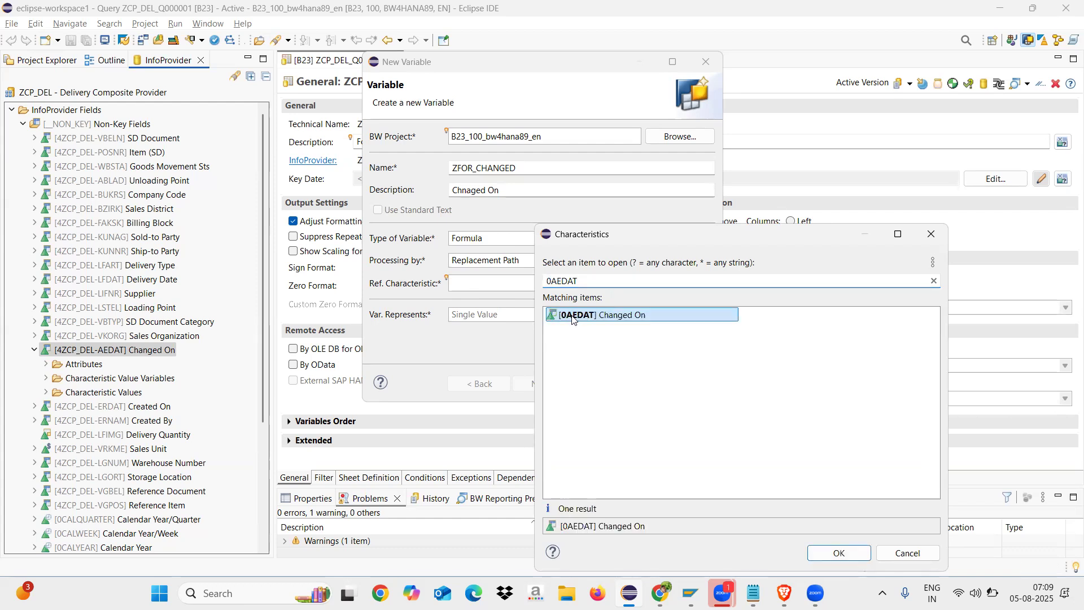
{"action": "double_click", "coordinate": [573, 319]}
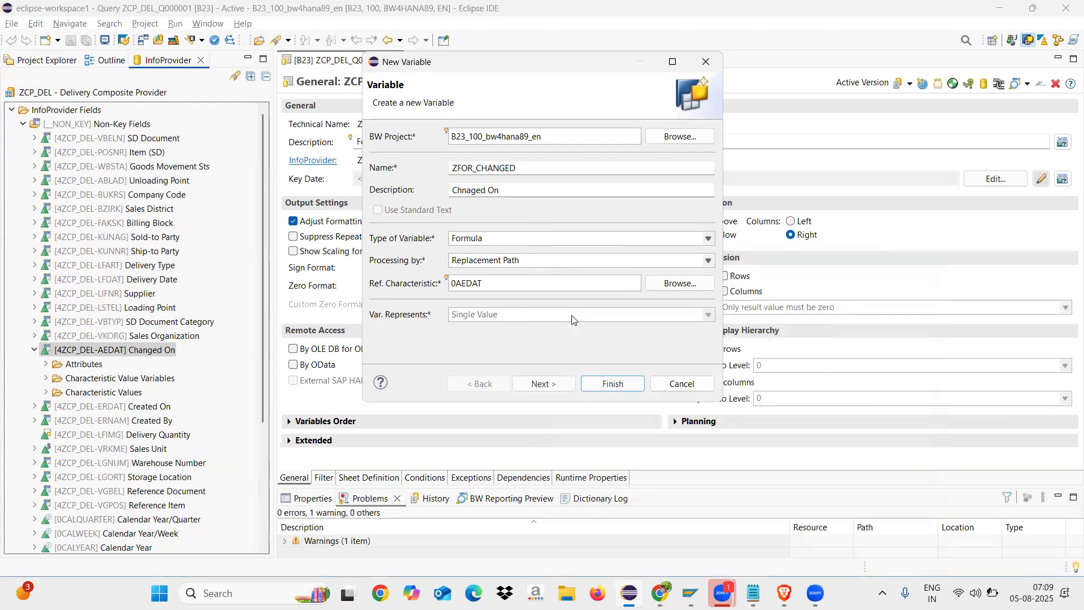
Step: Keep InfoObject as the source in the variable's replacement rule and finish creating the variable
{"action": "left_click", "coordinate": [539, 384]}
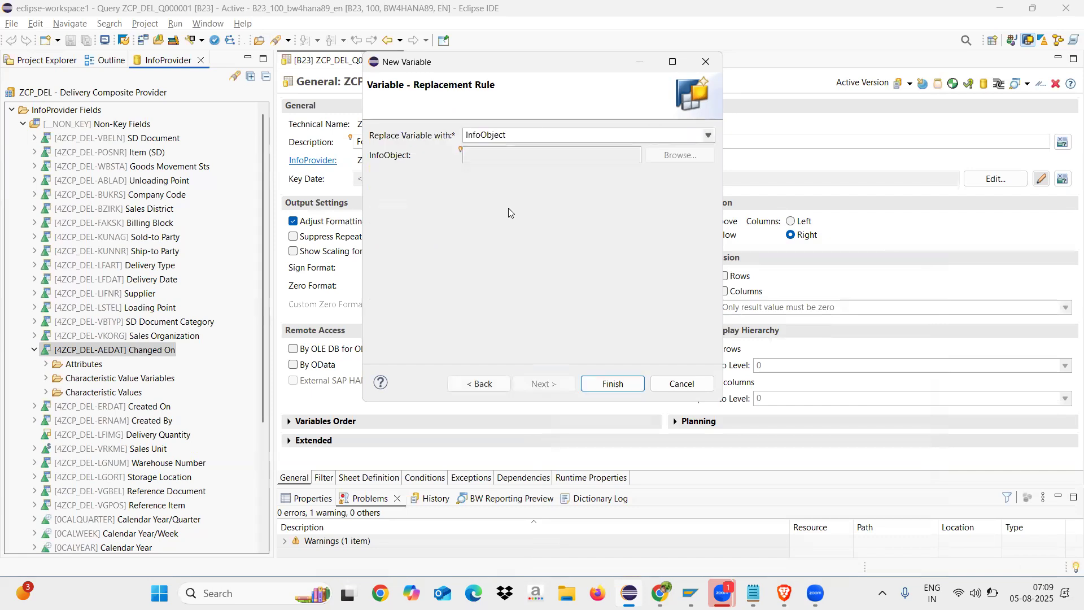
{"action": "left_click", "coordinate": [516, 135]}
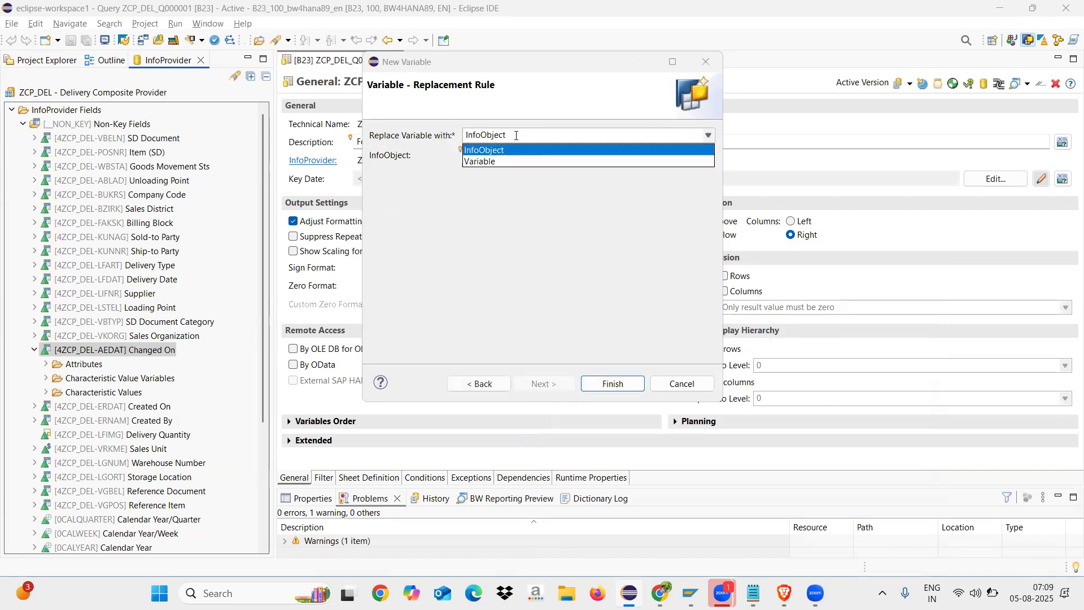
{"action": "left_click", "coordinate": [494, 192]}
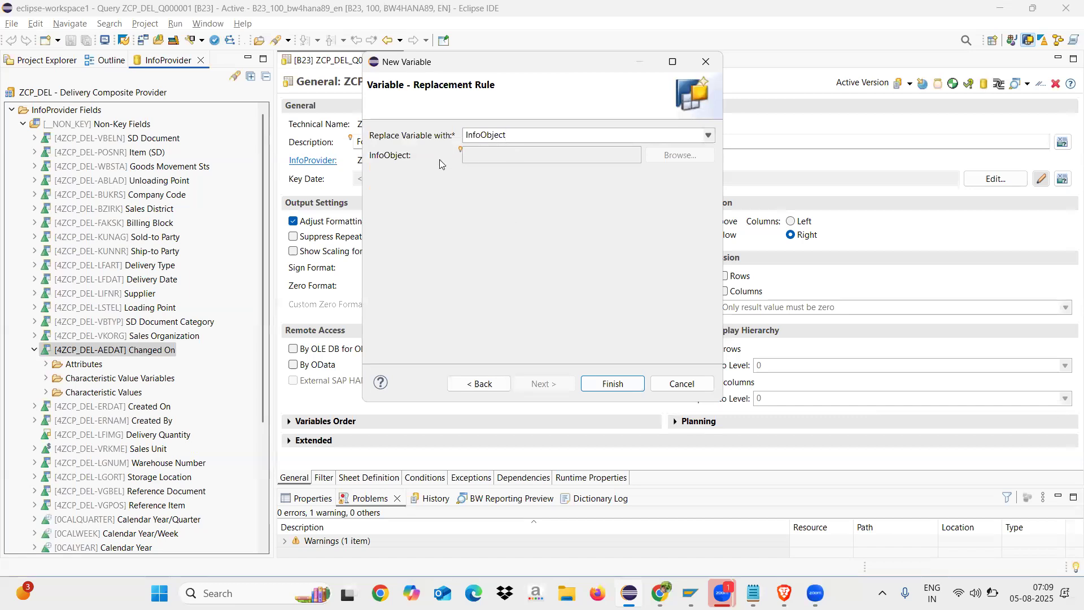
{"action": "left_click", "coordinate": [613, 383]}
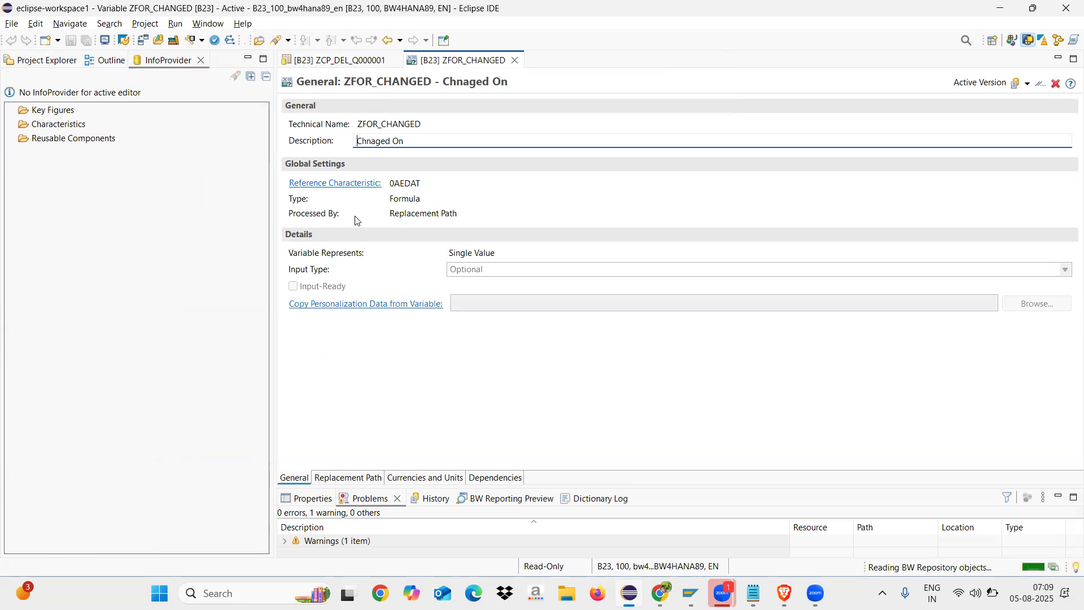
{"action": "right_click", "coordinate": [465, 218]}
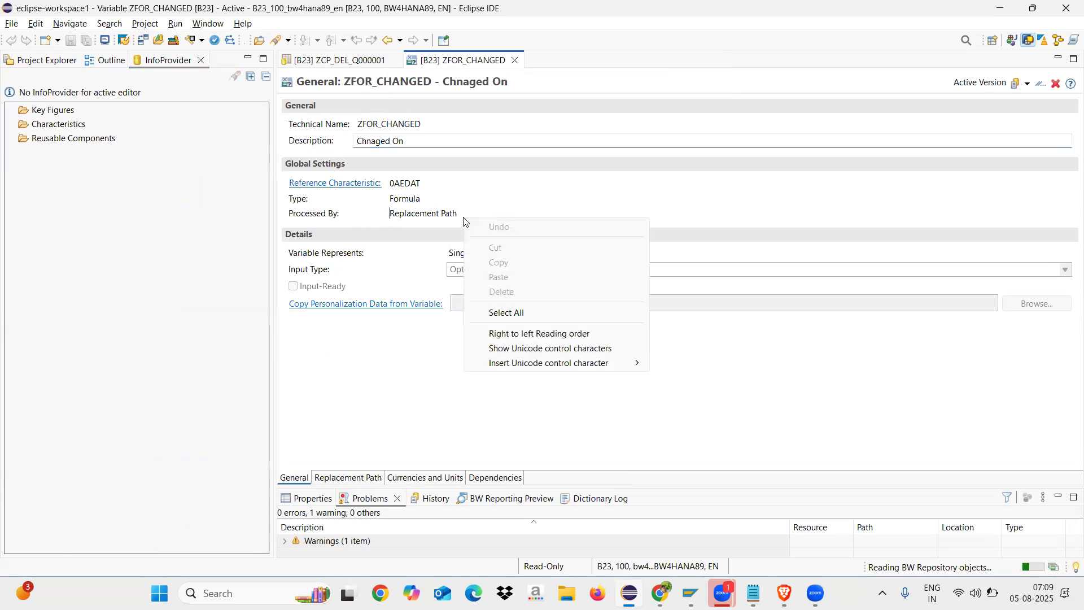
{"action": "left_click", "coordinate": [388, 398]}
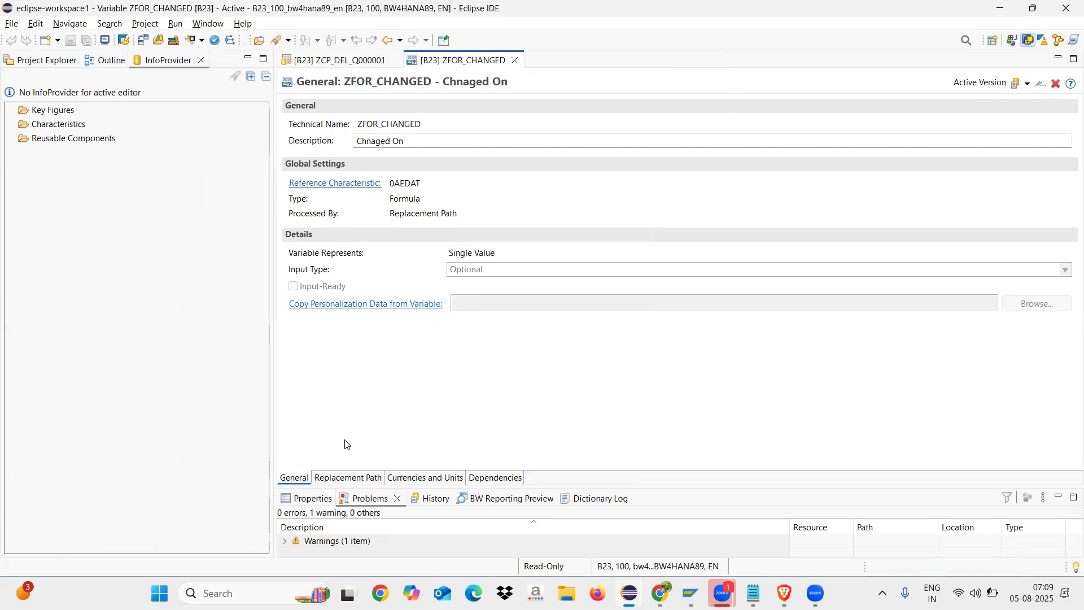
Step: Set the dimension of variable ZFOR_CHANGED to Date, then save and close the variable
{"action": "left_click", "coordinate": [340, 482]}
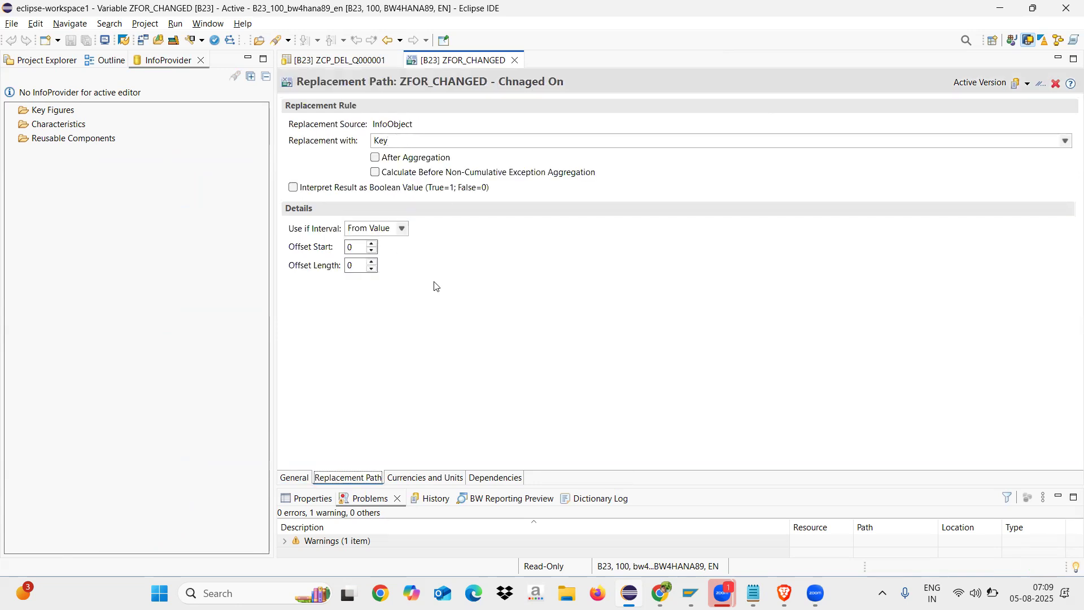
{"action": "left_click", "coordinate": [397, 481]}
{"action": "left_click", "coordinate": [438, 126]}
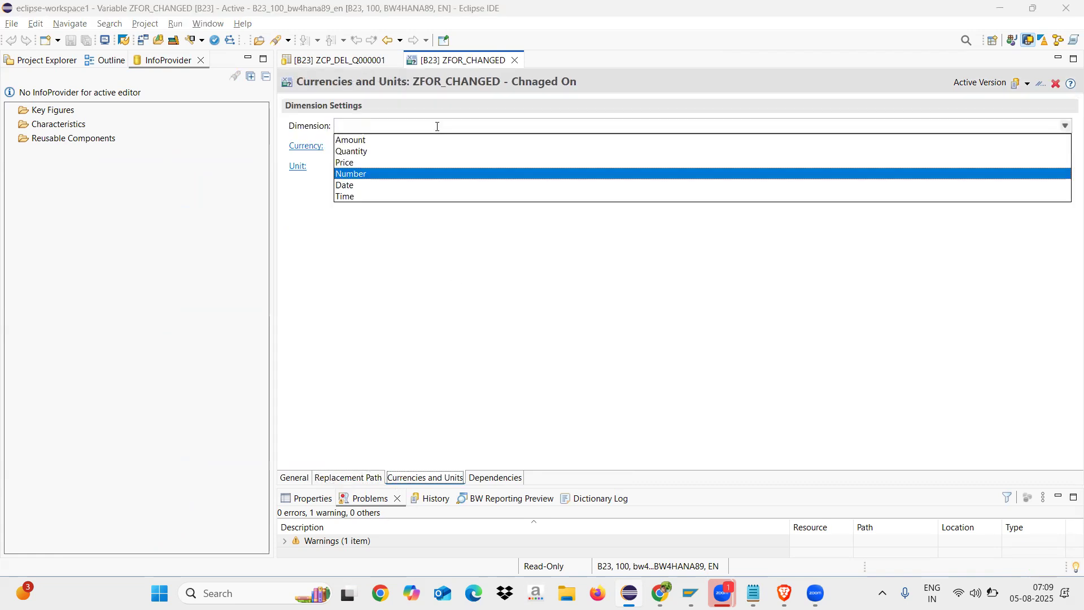
{"action": "left_click", "coordinate": [346, 186]}
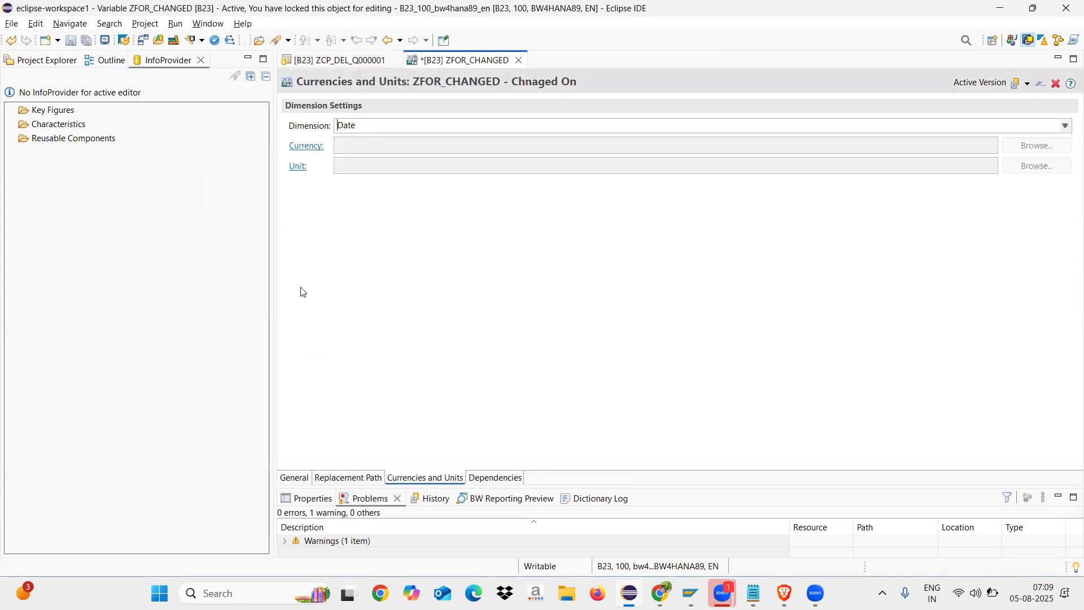
{"action": "left_click", "coordinate": [70, 40]}
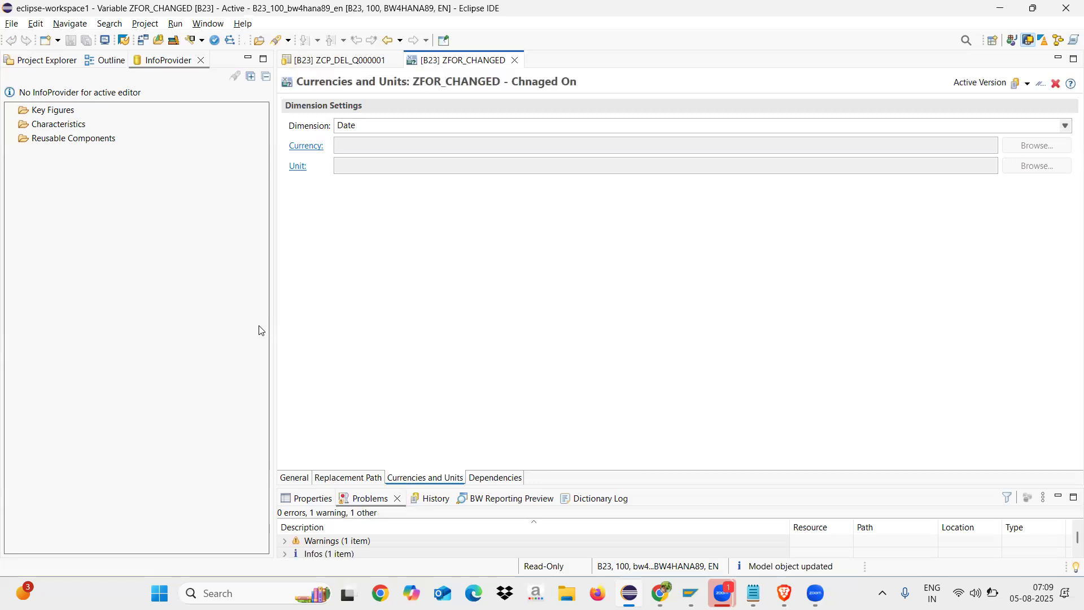
{"action": "left_click", "coordinate": [515, 60]}
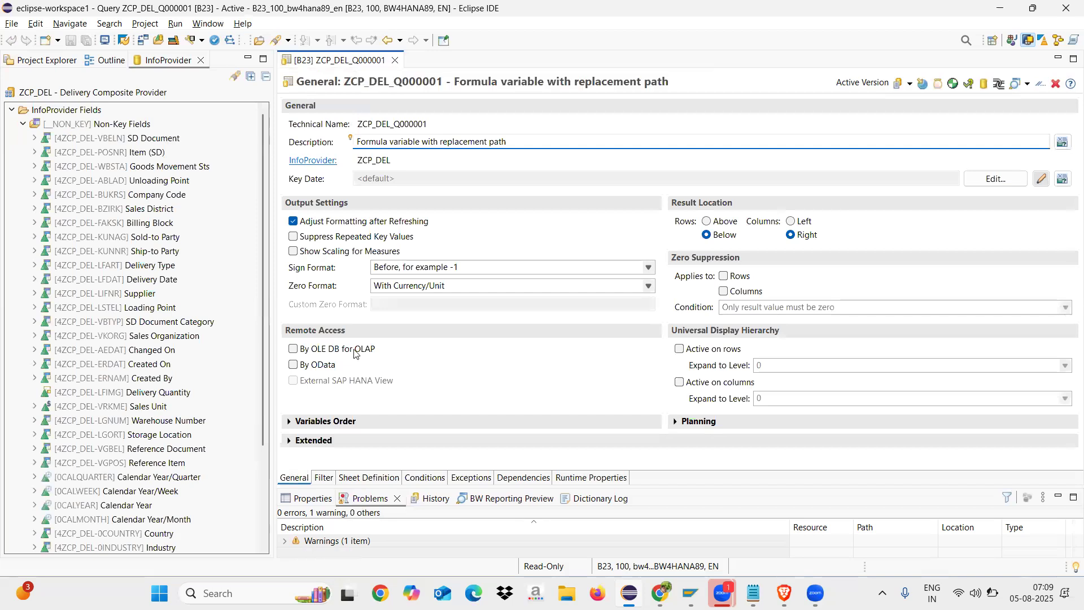
Step: Add a formula to the Key Figures structure in the query's columns that subtracts variable ZFOR_CREATED from ZFOR_CHANGED
{"action": "left_click", "coordinate": [356, 479]}
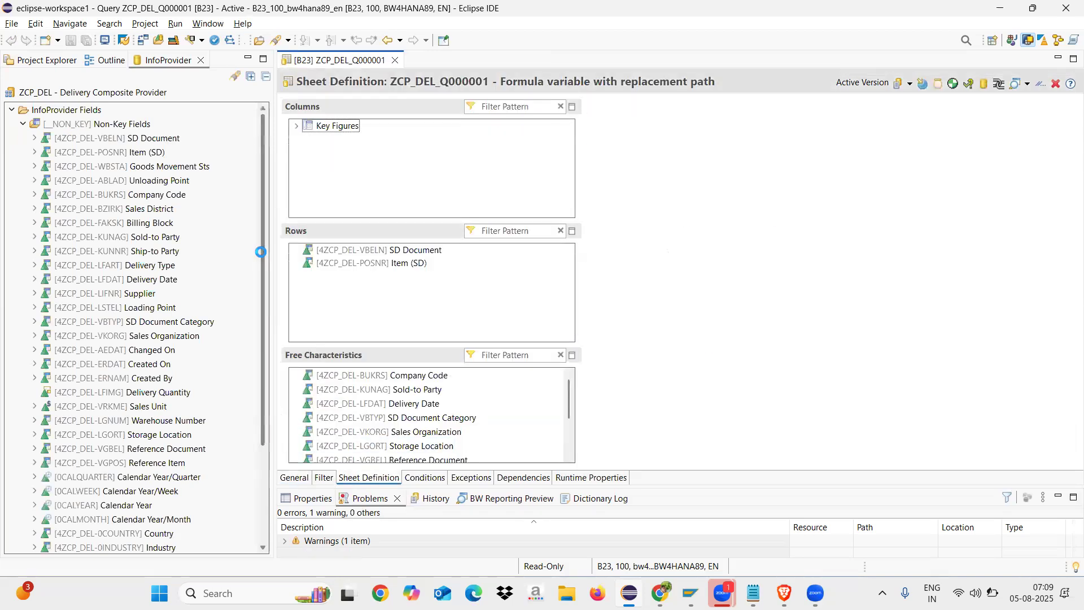
{"action": "left_click", "coordinate": [296, 125]}
{"action": "right_click", "coordinate": [331, 122]}
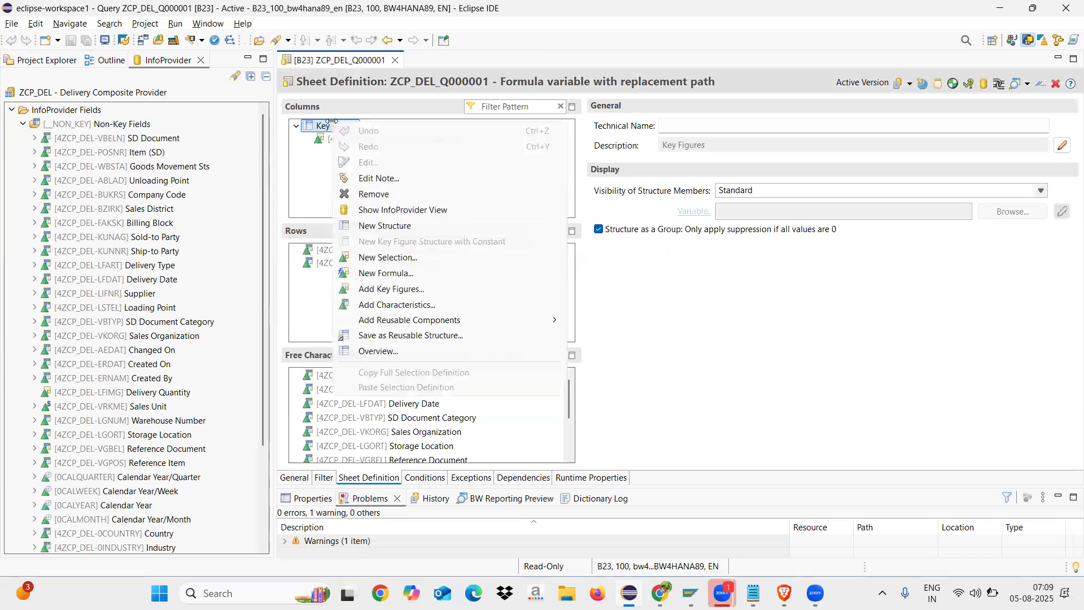
{"action": "left_click", "coordinate": [384, 273]}
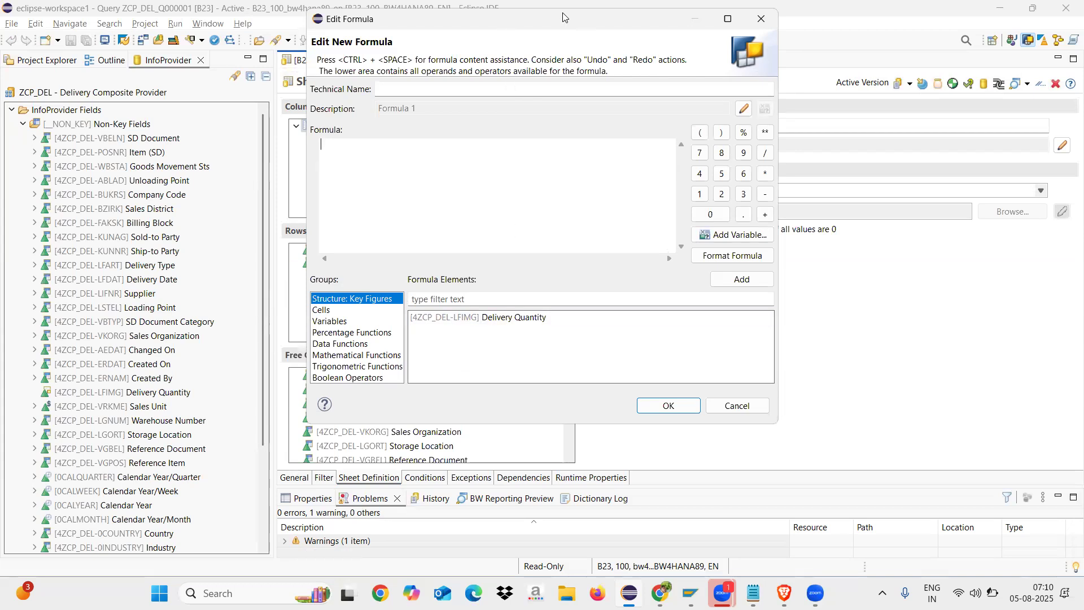
{"action": "left_click_drag", "start_coordinate": [563, 17], "coordinate": [735, 65]}
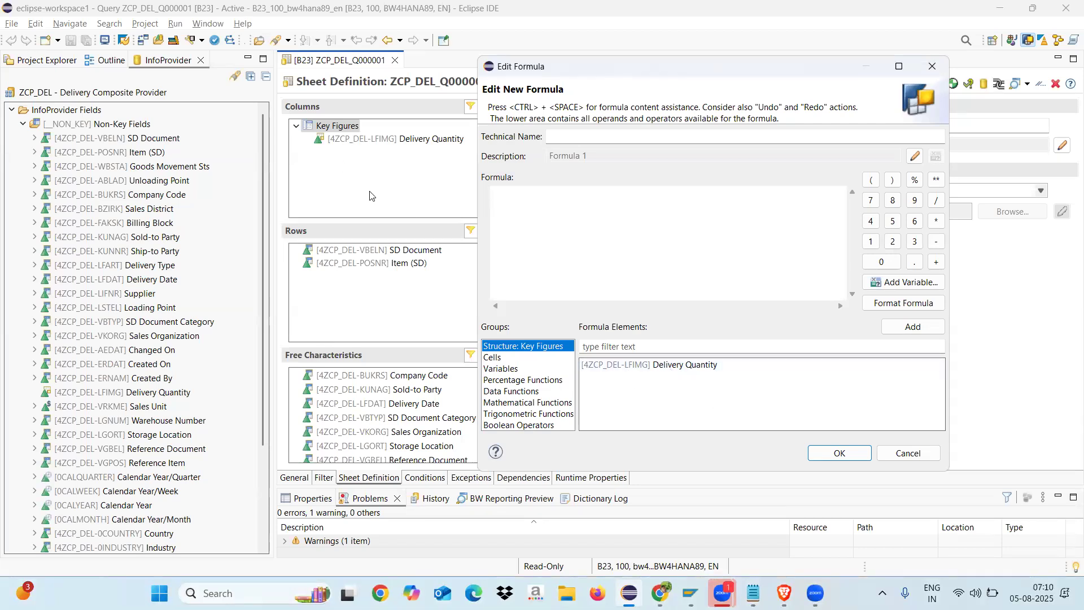
{"action": "left_click", "coordinate": [498, 371]}
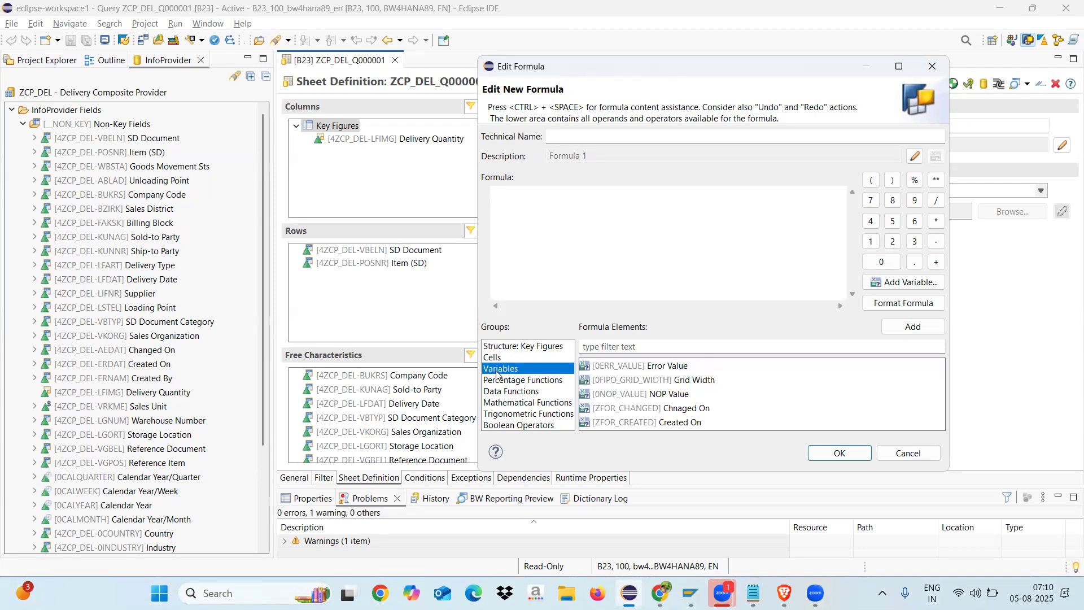
{"action": "left_click", "coordinate": [629, 350]}
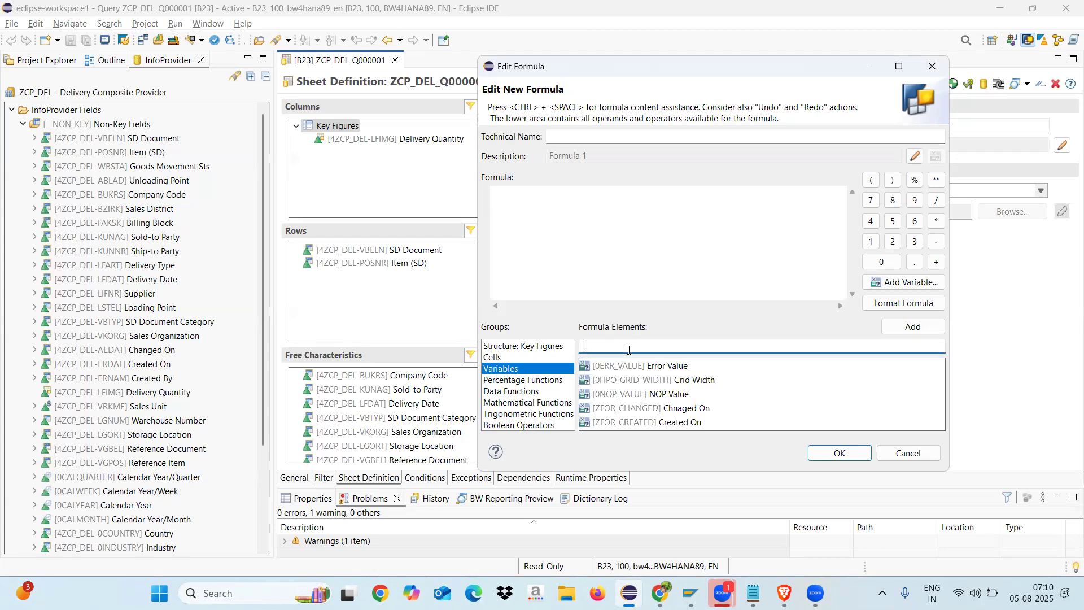
{"action": "double_click", "coordinate": [632, 410]}
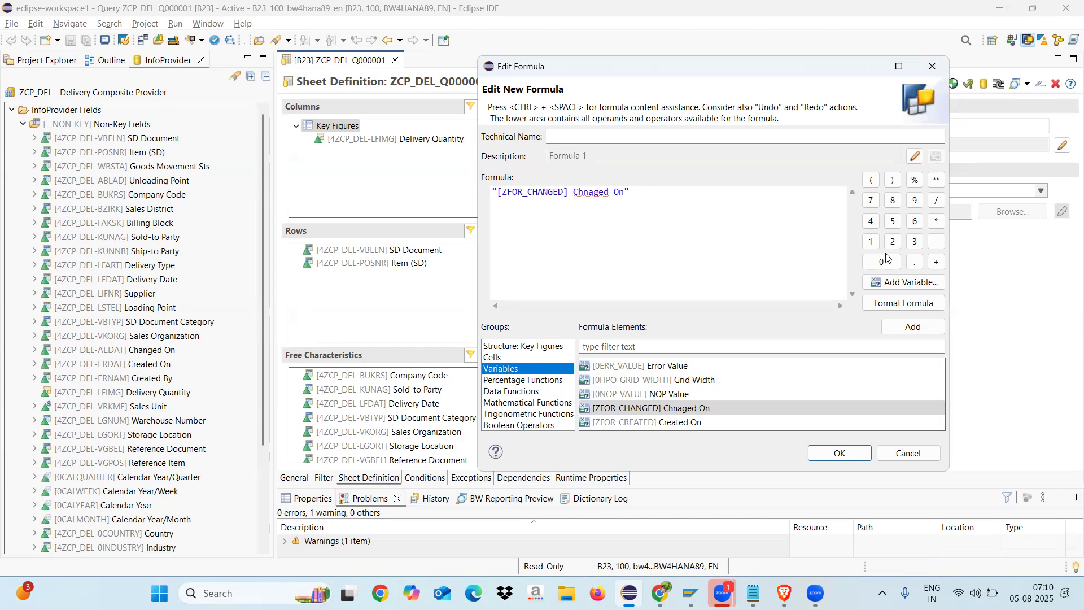
{"action": "left_click", "coordinate": [936, 243]}
{"action": "double_click", "coordinate": [637, 423]}
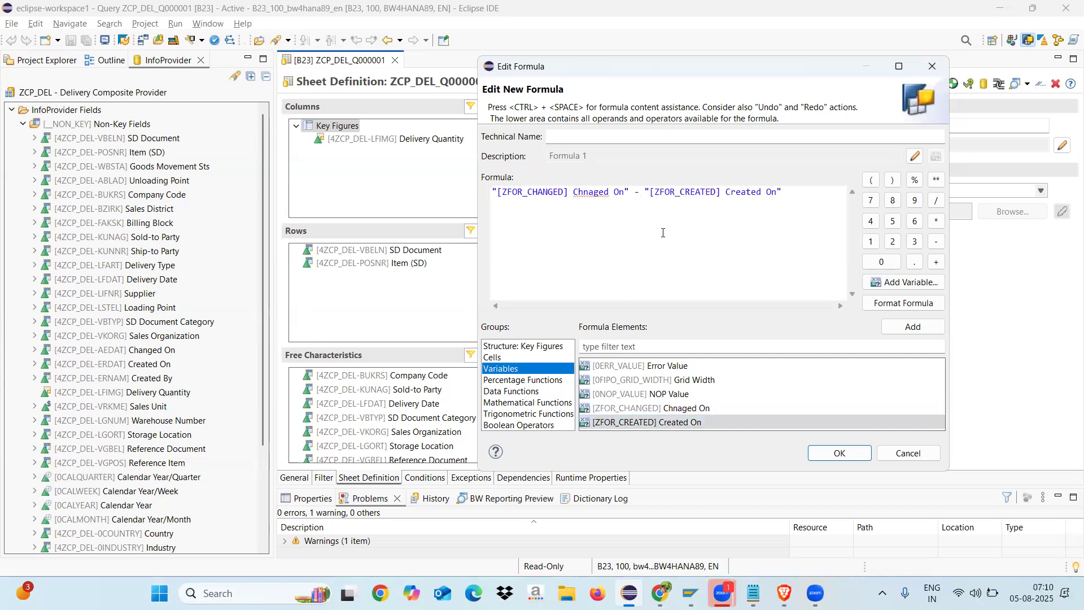
{"action": "left_click", "coordinate": [828, 452]}
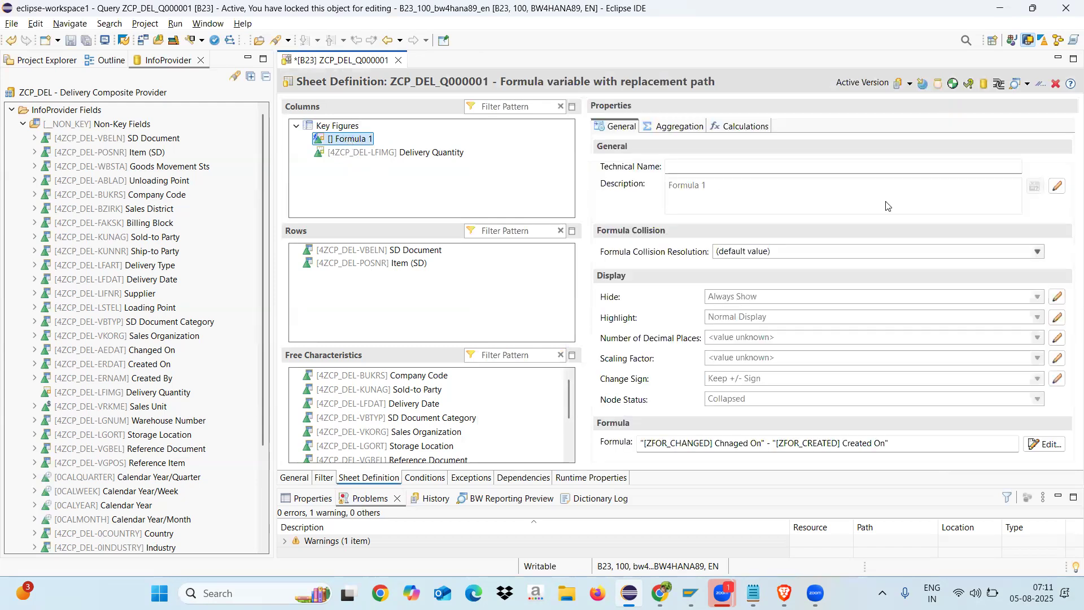
Step: Change the new formula's description to "Difference 2 dates" and save the query
{"action": "left_click", "coordinate": [1057, 186]}
{"action": "left_click", "coordinate": [719, 179]}
{"action": "key", "text": "BackSpace"}
{"action": "key", "text": "BackSpace"}
{"action": "key", "text": "BackSpace"}
{"action": "key", "text": "BackSpace"}
{"action": "key", "text": "BackSpace"}
{"action": "key", "text": "BackSpace"}
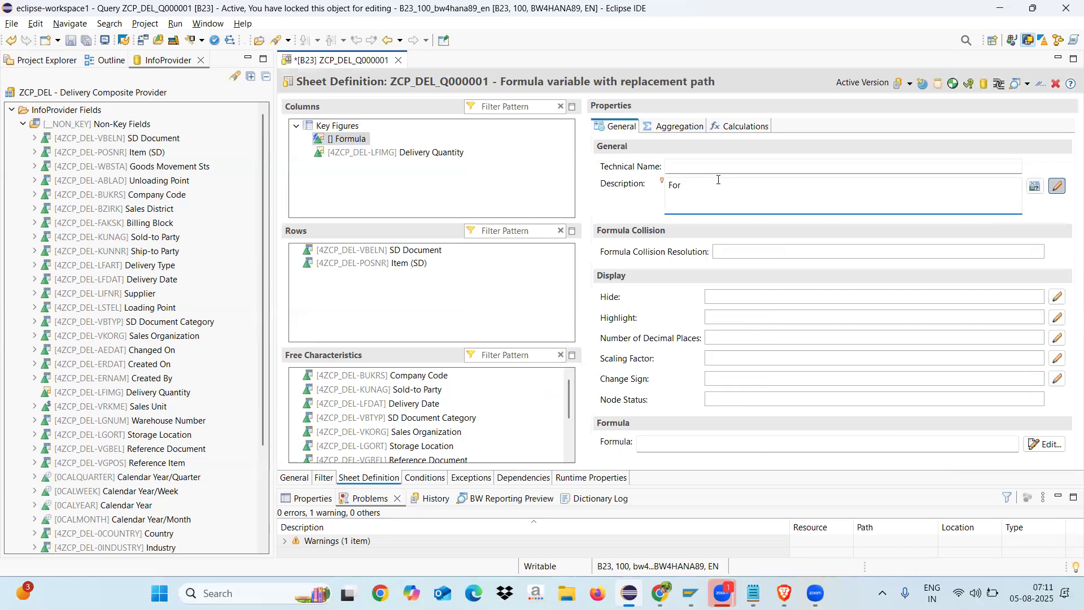
{"action": "key", "text": "BackSpace"}
{"action": "key", "text": "BackSpace"}
{"action": "key", "text": "BackSpace"}
{"action": "type", "text": "Difference 2 dates"}
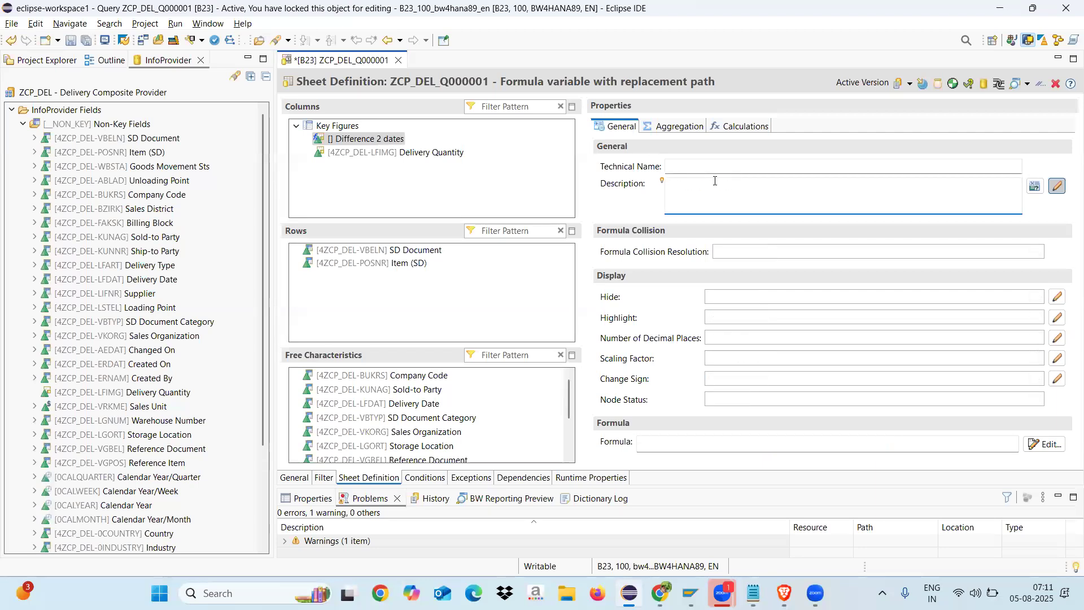
{"action": "left_click", "coordinate": [69, 41]}
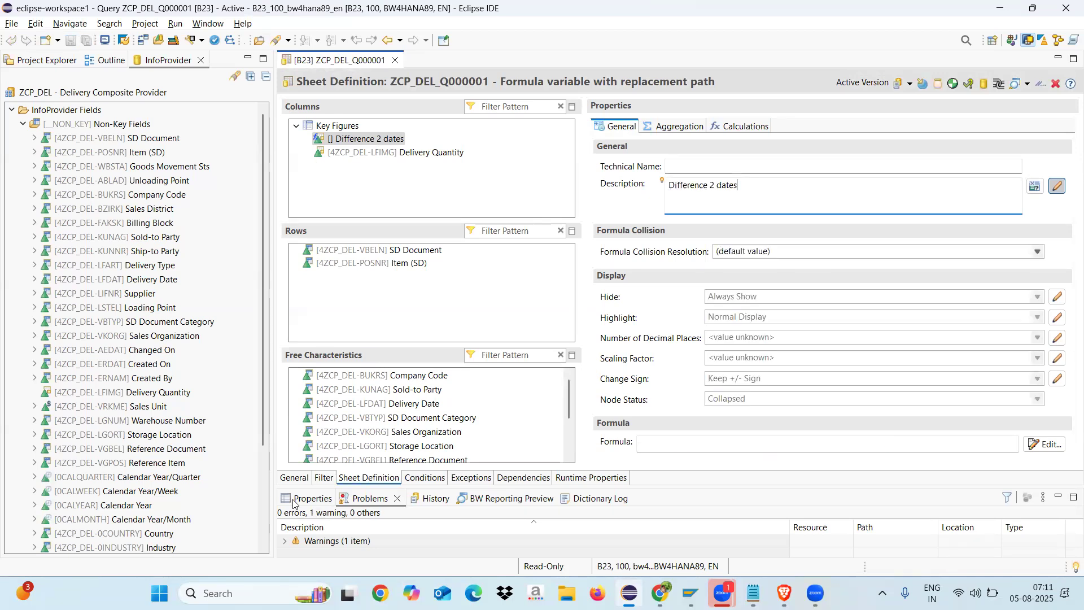
Step: Switch to the Brave browser, reload the preview of query ZCP_DEL_Q000001 and dismiss the messages
{"action": "left_click", "coordinate": [294, 478]}
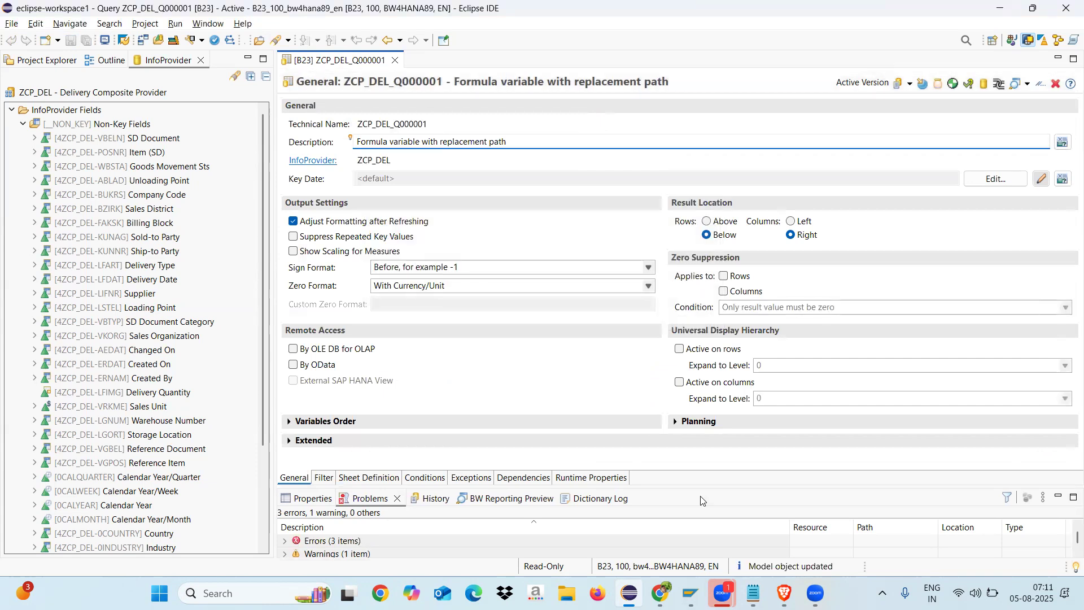
{"action": "left_click", "coordinate": [784, 593]}
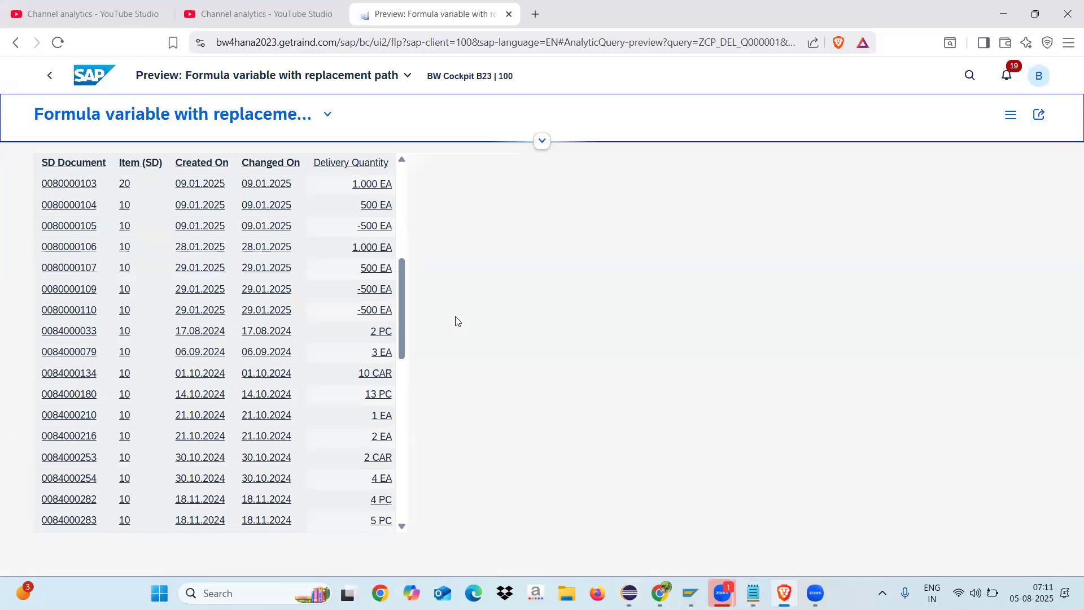
{"action": "left_click", "coordinate": [57, 43]}
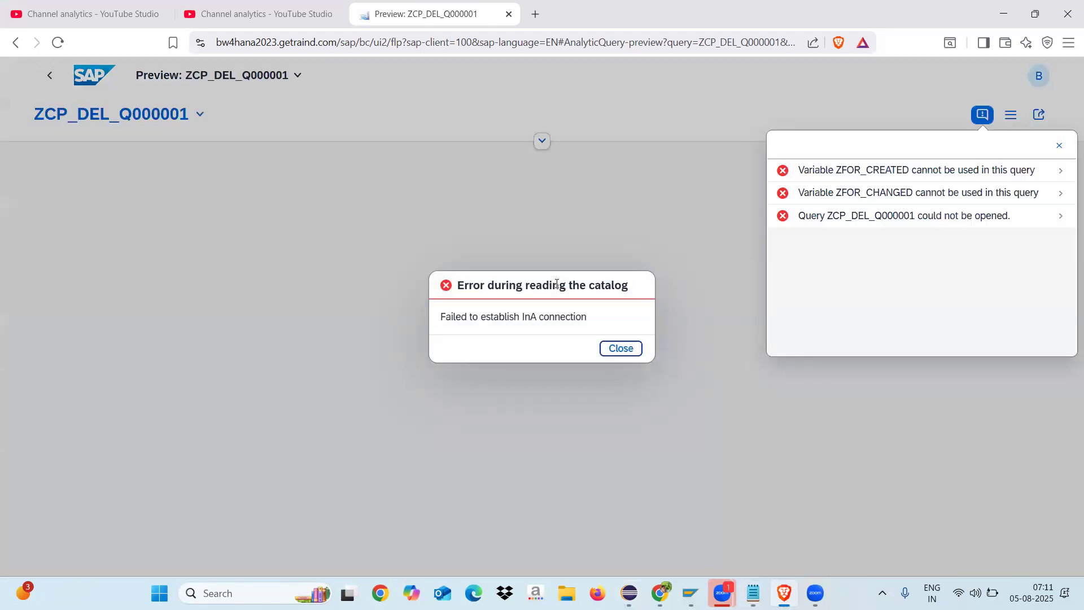
{"action": "left_click", "coordinate": [624, 347]}
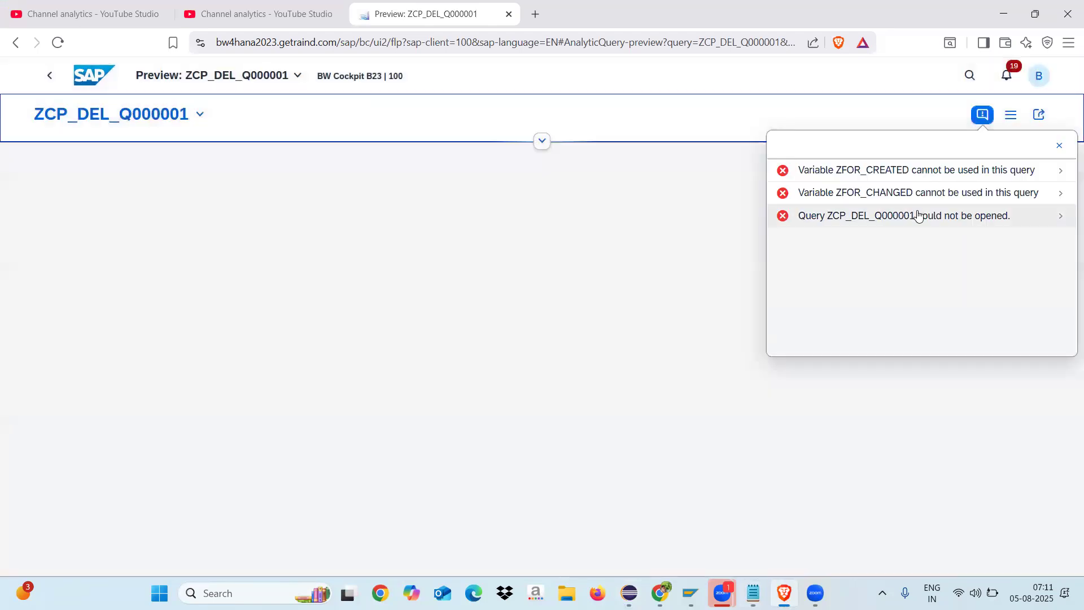
{"action": "left_click", "coordinate": [1059, 147]}
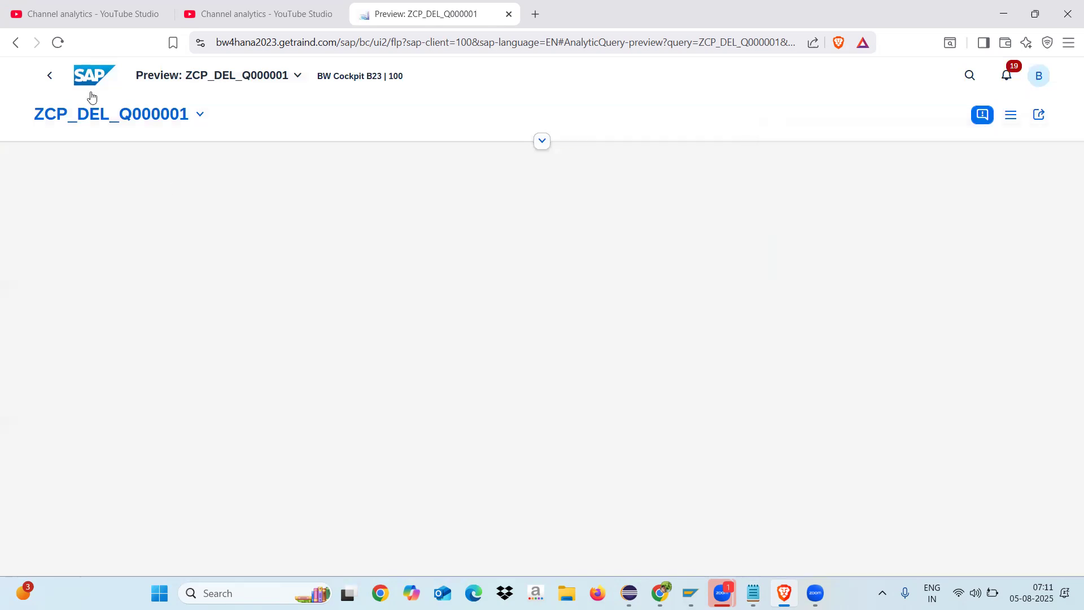
Step: Return to the query list and search for query ZCP_DEL_Q000001
{"action": "left_click", "coordinate": [15, 43]}
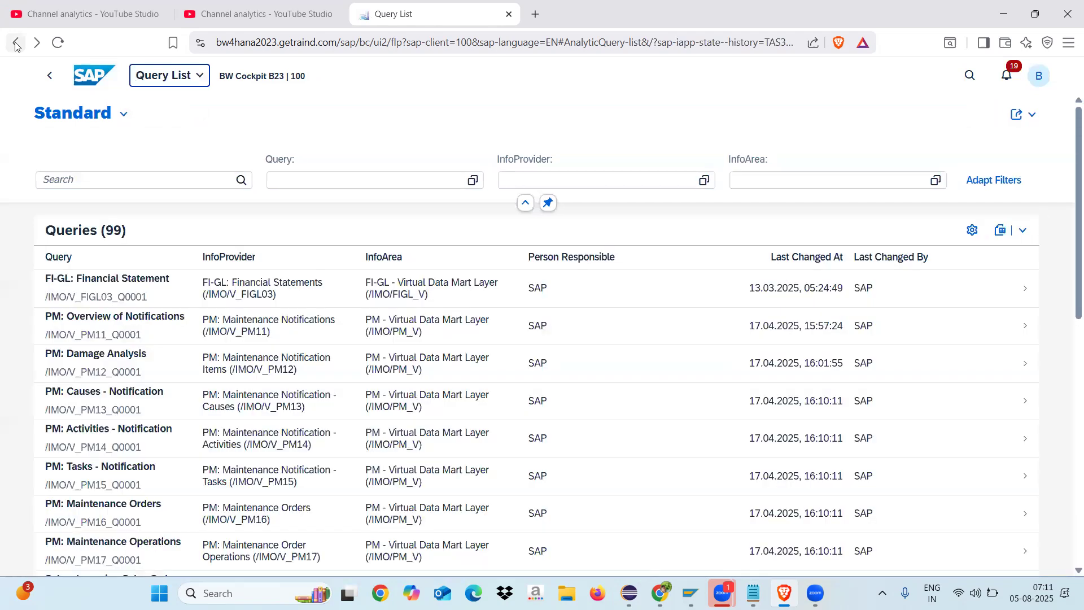
{"action": "left_click", "coordinate": [99, 180]}
{"action": "type", "text": "Z"}
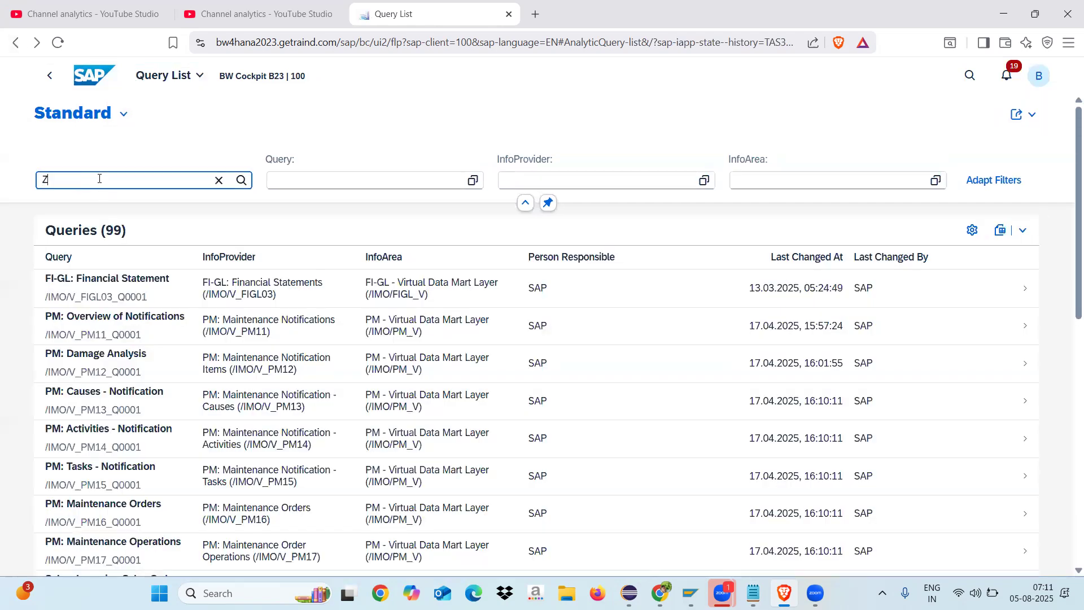
{"action": "type", "text": "CP_DEL_Q000001"}
{"action": "key", "text": "Return"}
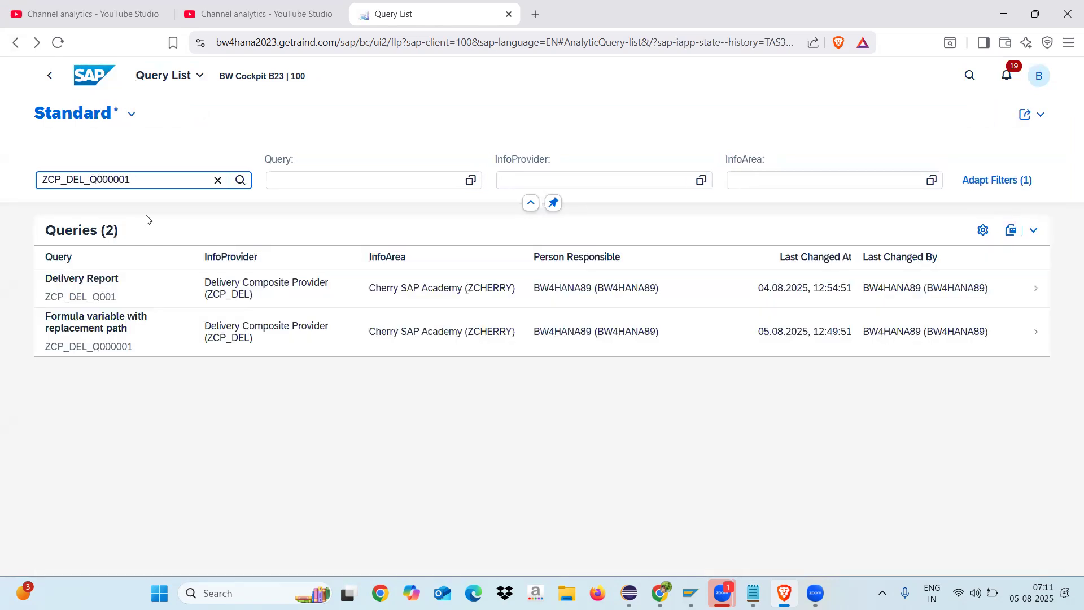
Step: Open the preview of the query "Formula variable with replacement path" and dismiss its messages
{"action": "left_click", "coordinate": [170, 340]}
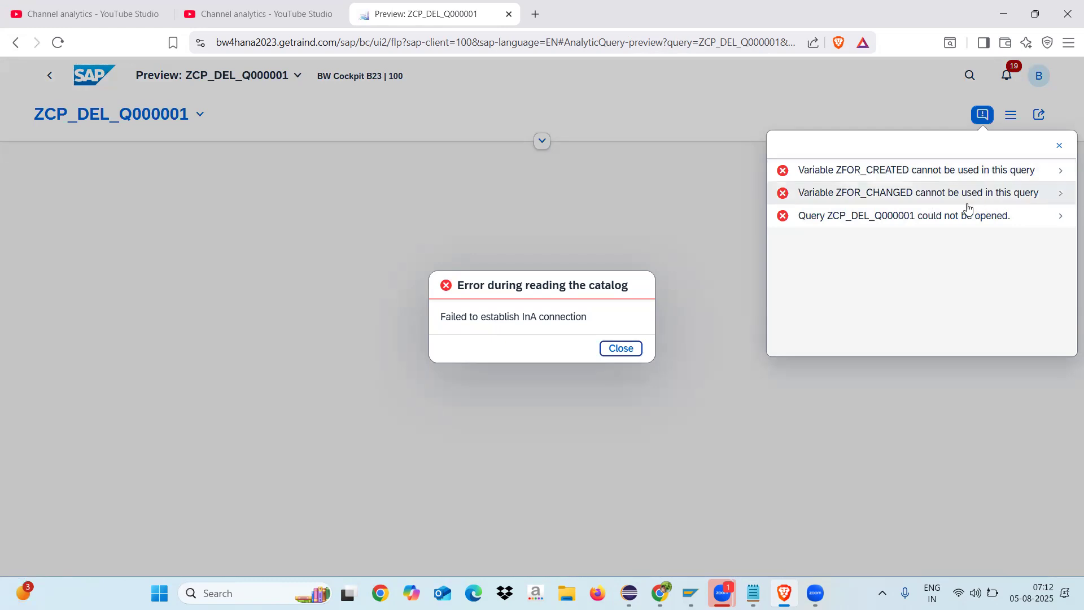
{"action": "left_click", "coordinate": [1059, 148]}
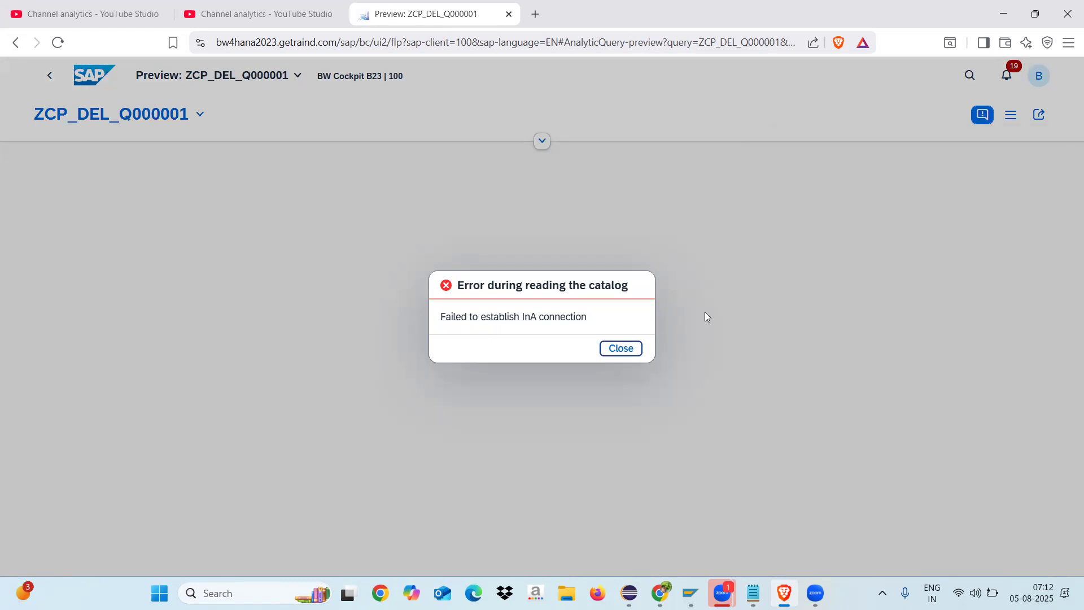
{"action": "left_click", "coordinate": [622, 349]}
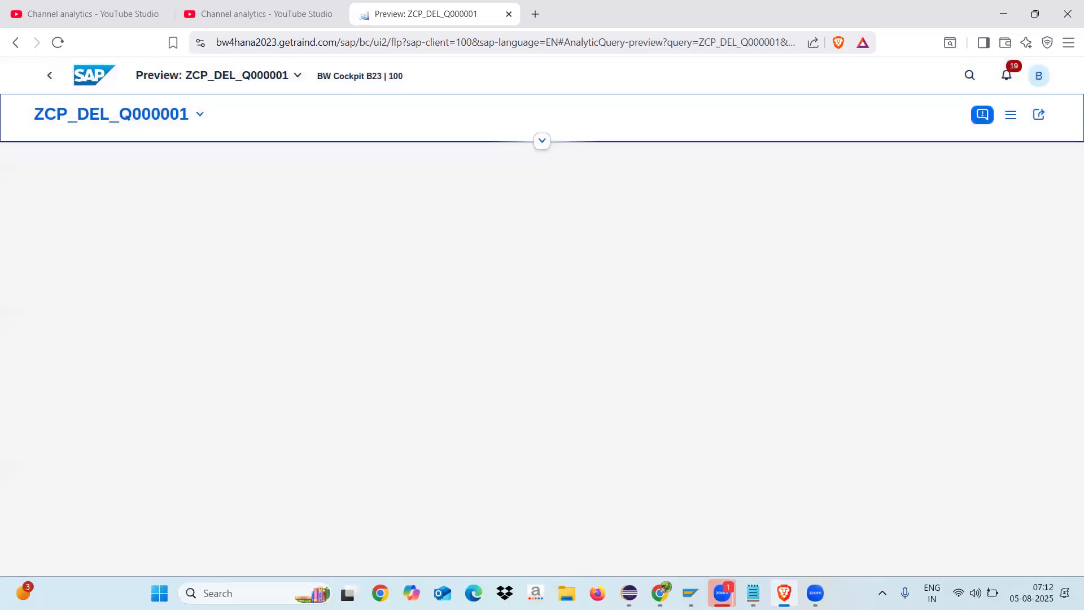
Step: Switch to Eclipse and expand the characteristic value variables of the Changed On field (4ZCP_DEL-AEDAT)
{"action": "left_click", "coordinate": [629, 593]}
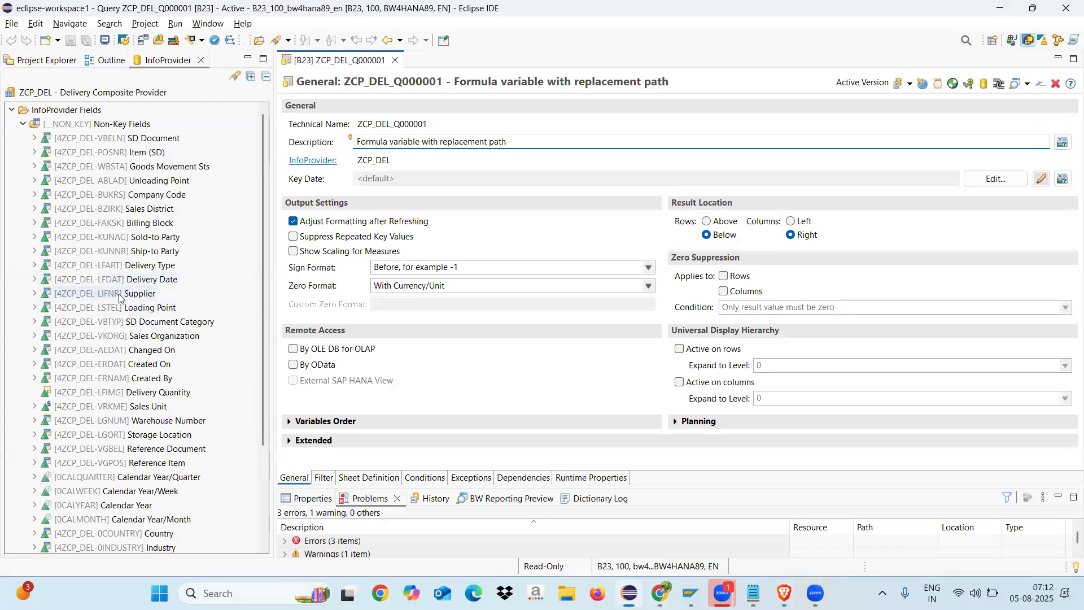
{"action": "left_click", "coordinate": [35, 350]}
{"action": "left_click", "coordinate": [46, 378]}
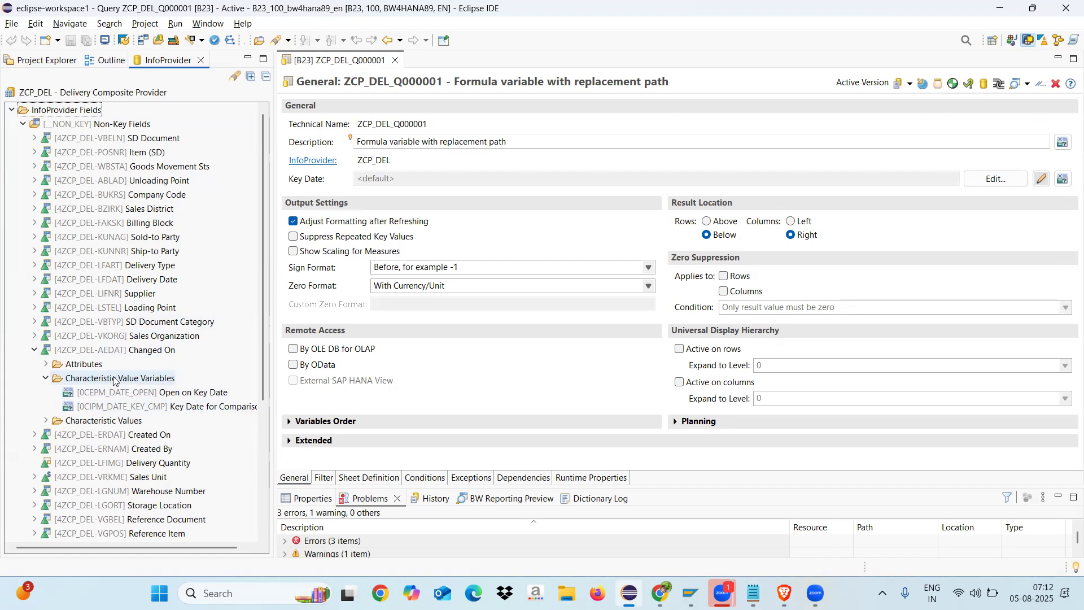
{"action": "right_click", "coordinate": [115, 350]}
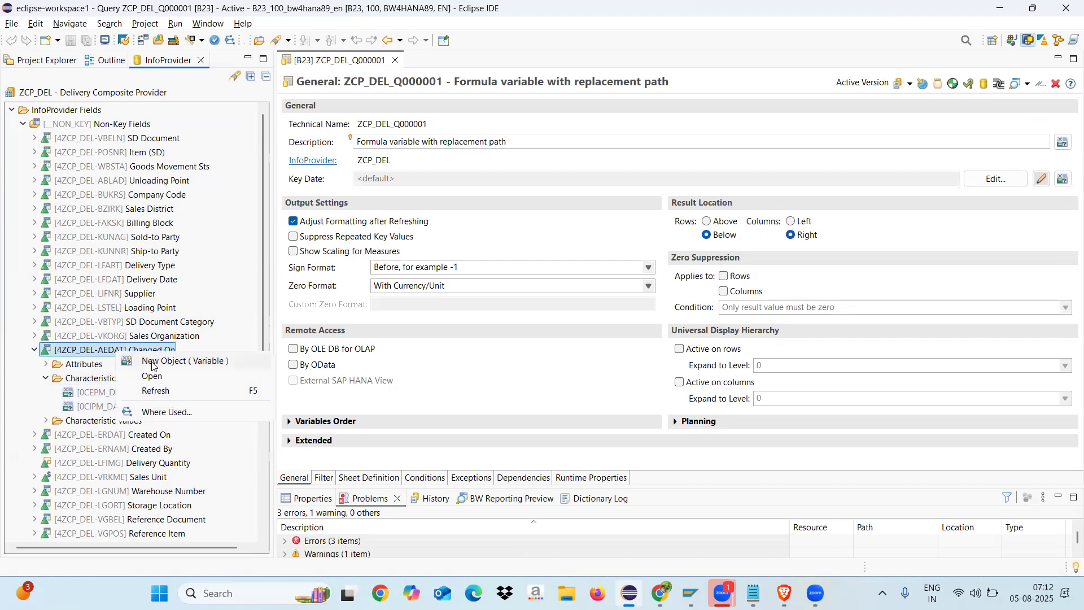
{"action": "left_click", "coordinate": [158, 365]}
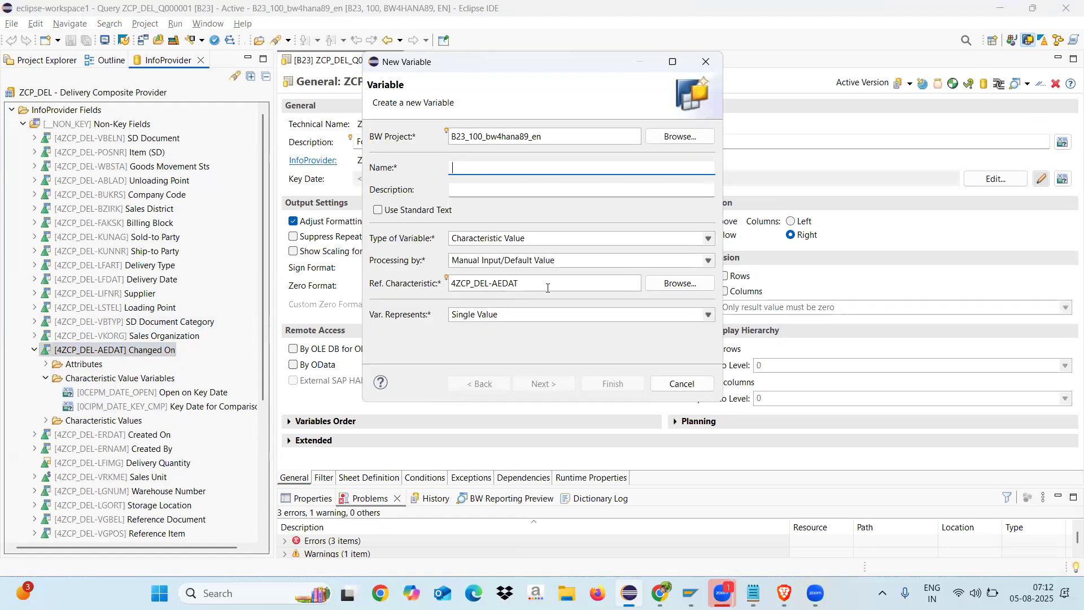
{"action": "left_click", "coordinate": [537, 238]}
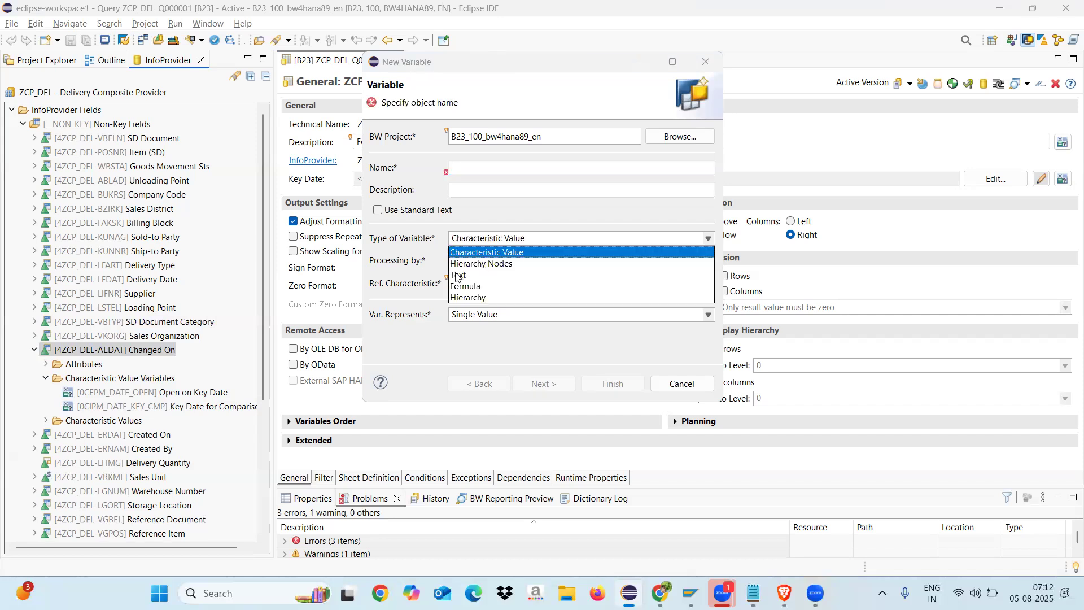
{"action": "left_click", "coordinate": [473, 286]}
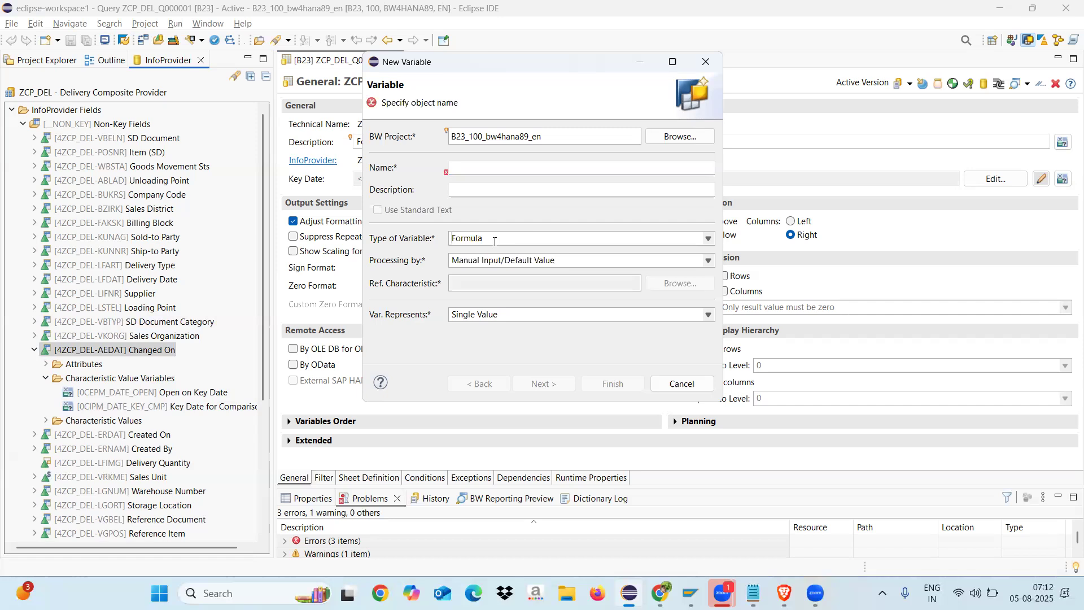
{"action": "left_click", "coordinate": [563, 261]}
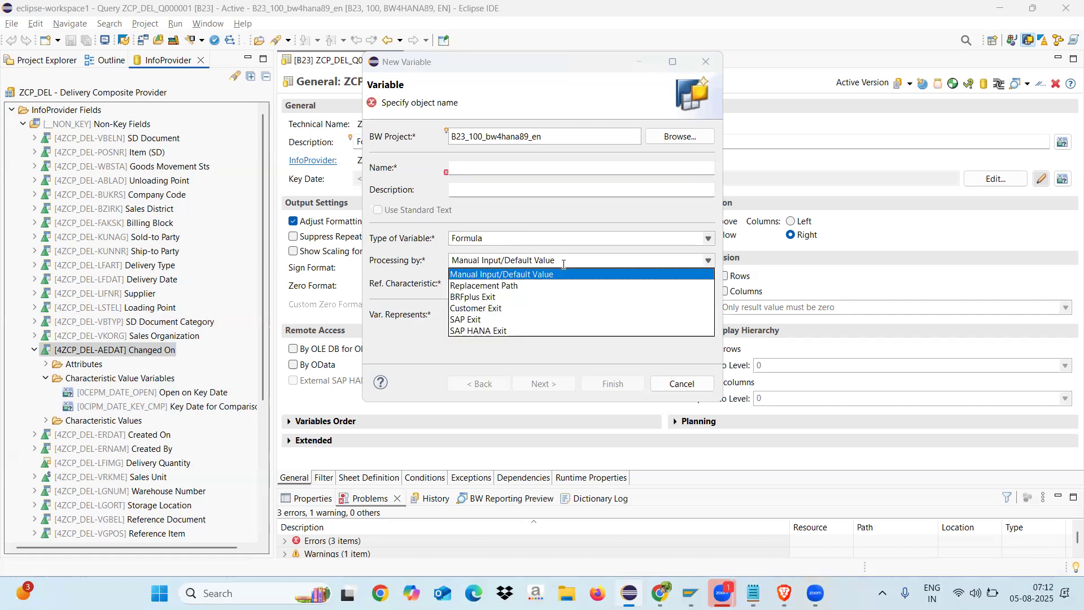
{"action": "left_click", "coordinate": [468, 286]}
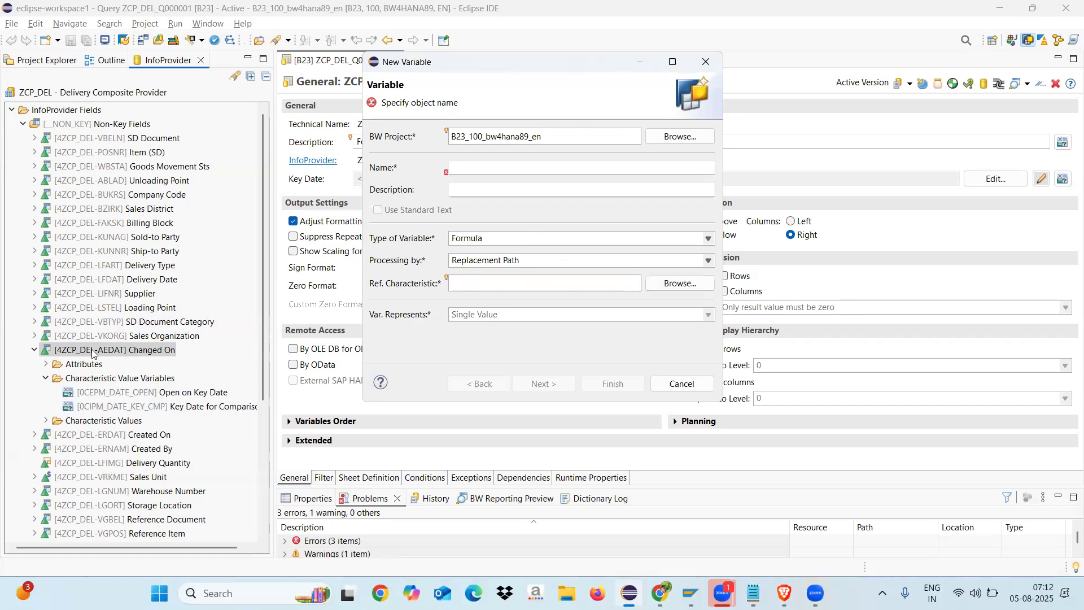
{"action": "left_click", "coordinate": [673, 286]}
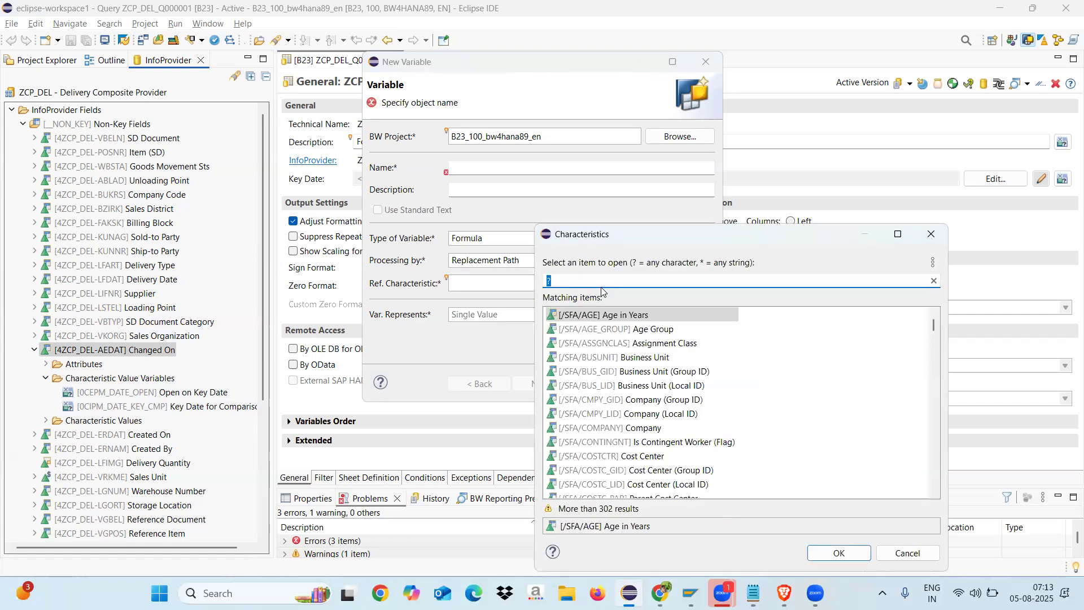
{"action": "type", "text": "4"}
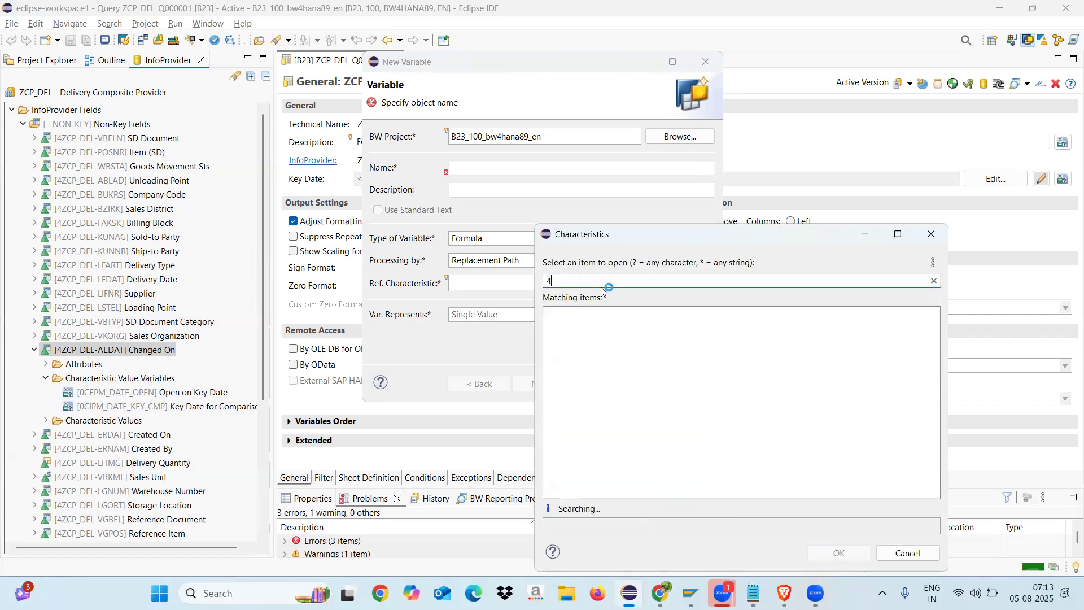
{"action": "type", "text": "zcp_del-aedat"}
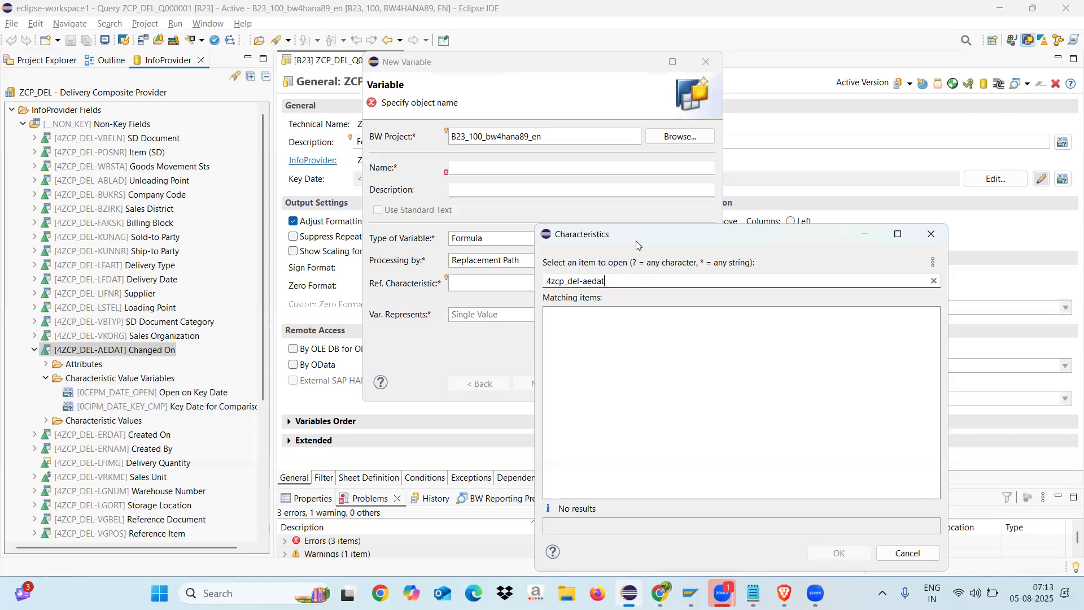
{"action": "left_click_drag", "start_coordinate": [636, 241], "coordinate": [625, 201]}
{"action": "key", "text": "BackSpace"}
{"action": "key", "text": "BackSpace"}
{"action": "key", "text": "BackSpace"}
{"action": "key", "text": "BackSpace"}
{"action": "key", "text": "BackSpace"}
{"action": "key", "text": "BackSpace"}
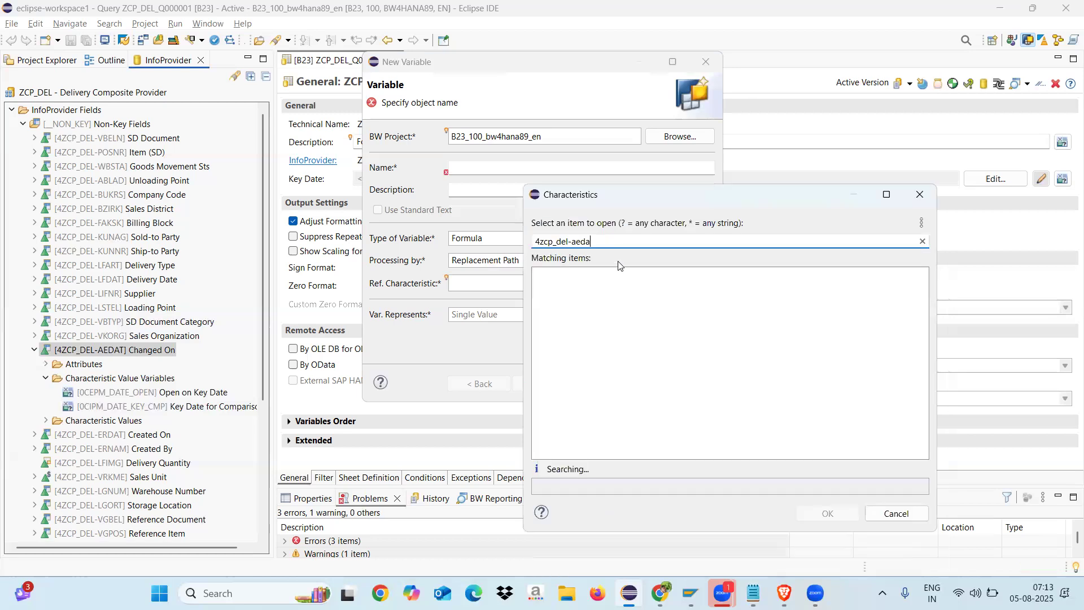
{"action": "key", "text": "BackSpace"}
{"action": "key", "text": "BackSpace"}
{"action": "key", "text": "BackSpace"}
{"action": "key", "text": "BackSpace"}
{"action": "key", "text": "BackSpace"}
{"action": "key", "text": "BackSpace"}
{"action": "key", "text": "BackSpace"}
{"action": "key", "text": "BackSpace"}
{"action": "type", "text": "AEDAT"}
{"action": "key", "text": "BackSpace"}
{"action": "key", "text": "BackSpace"}
{"action": "key", "text": "BackSpace"}
{"action": "key", "text": "BackSpace"}
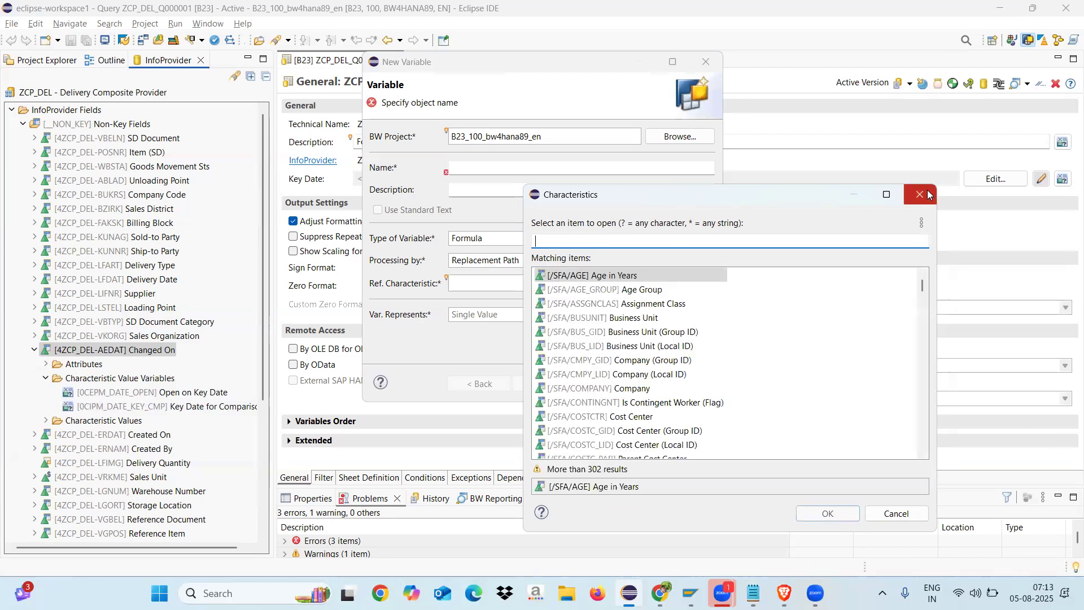
{"action": "left_click", "coordinate": [928, 195]}
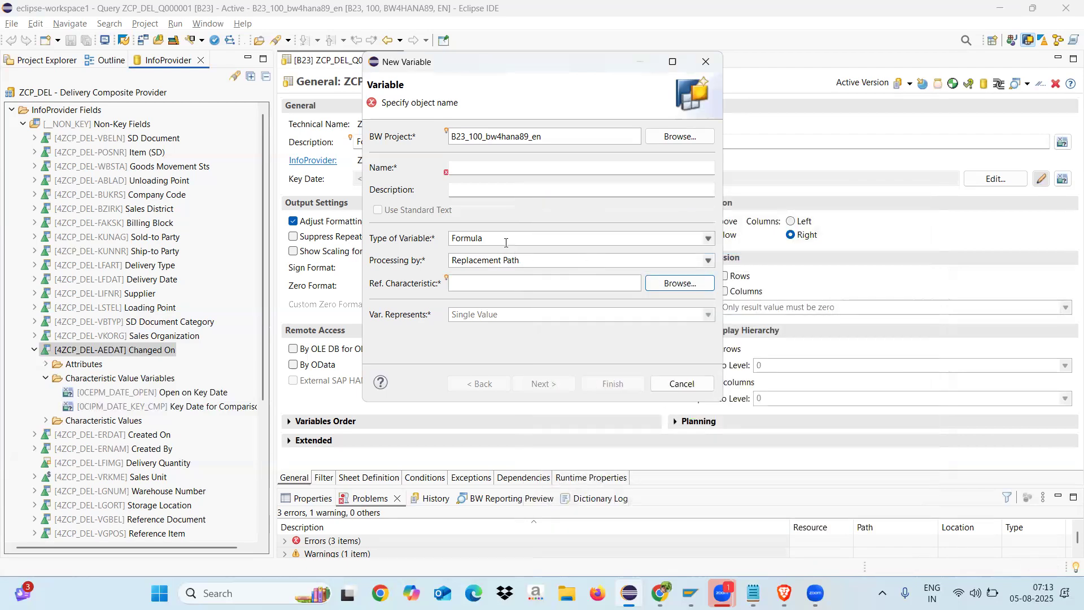
{"action": "left_click", "coordinate": [489, 240]}
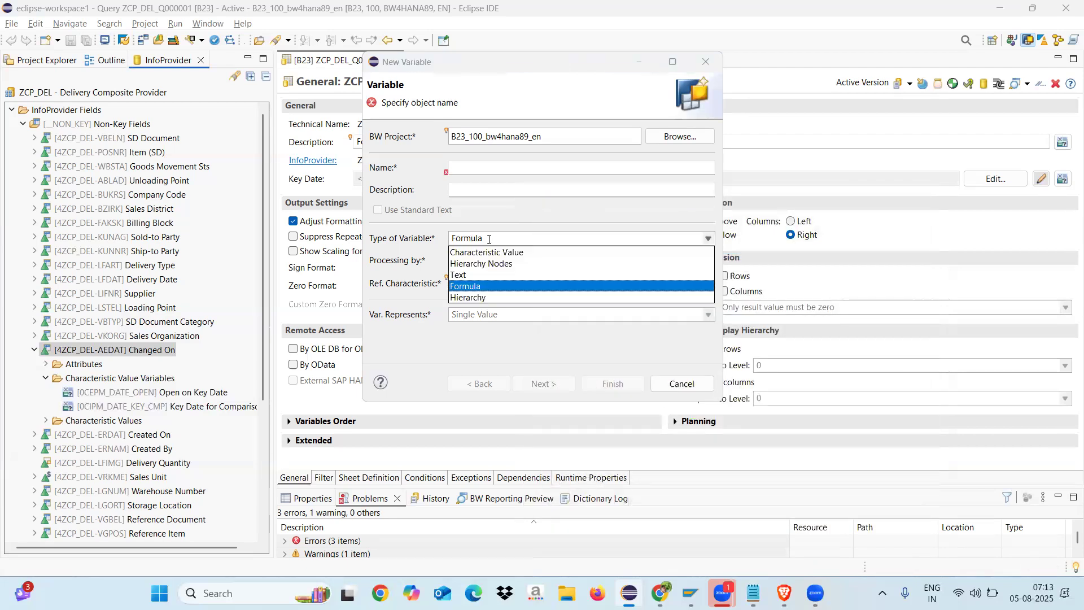
{"action": "left_click", "coordinate": [473, 253]}
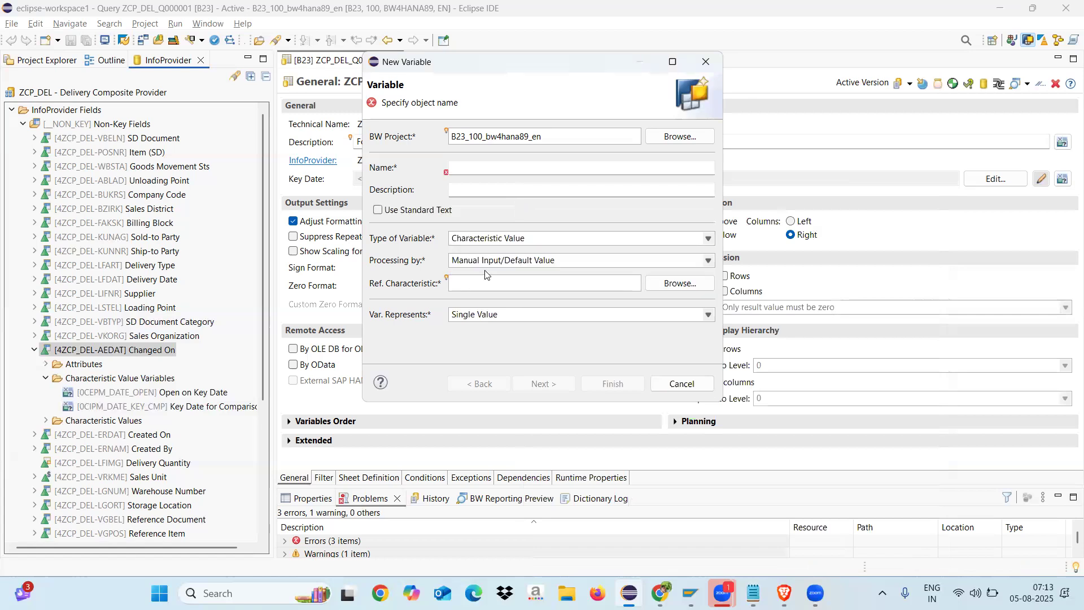
{"action": "left_click", "coordinate": [707, 63]}
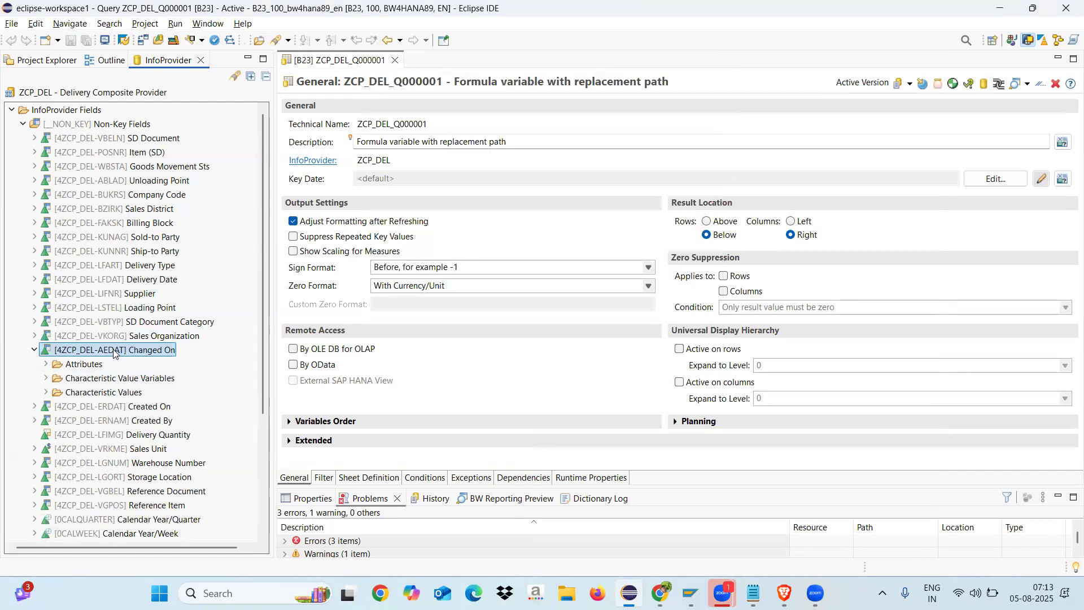
Step: Start a new variable on the Changed On field and copy its reference characteristic 4ZCP_DEL-AEDAT
{"action": "right_click", "coordinate": [114, 353]}
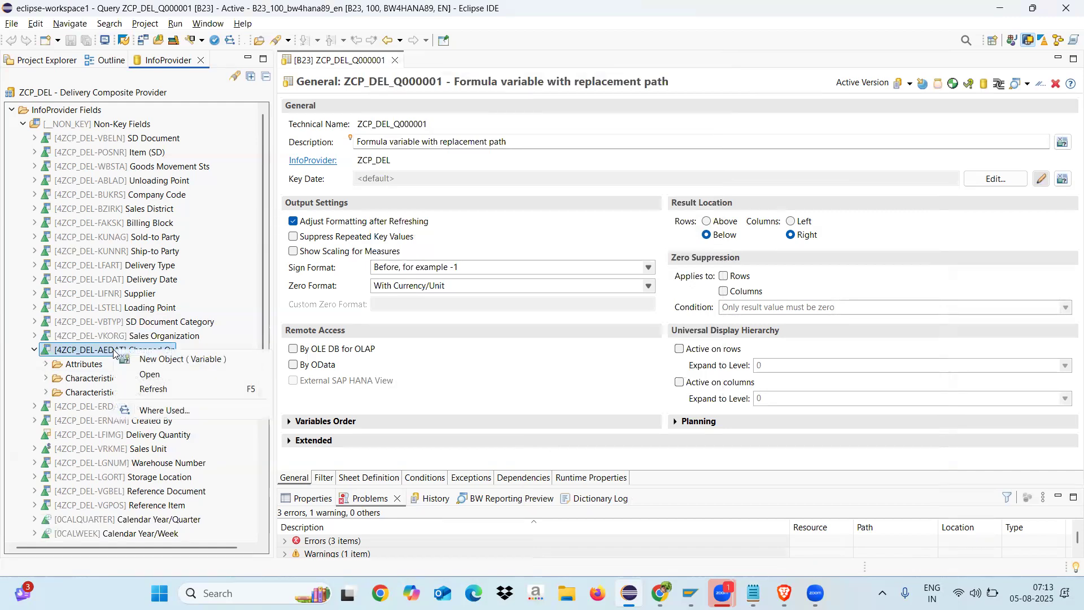
{"action": "left_click", "coordinate": [158, 361]}
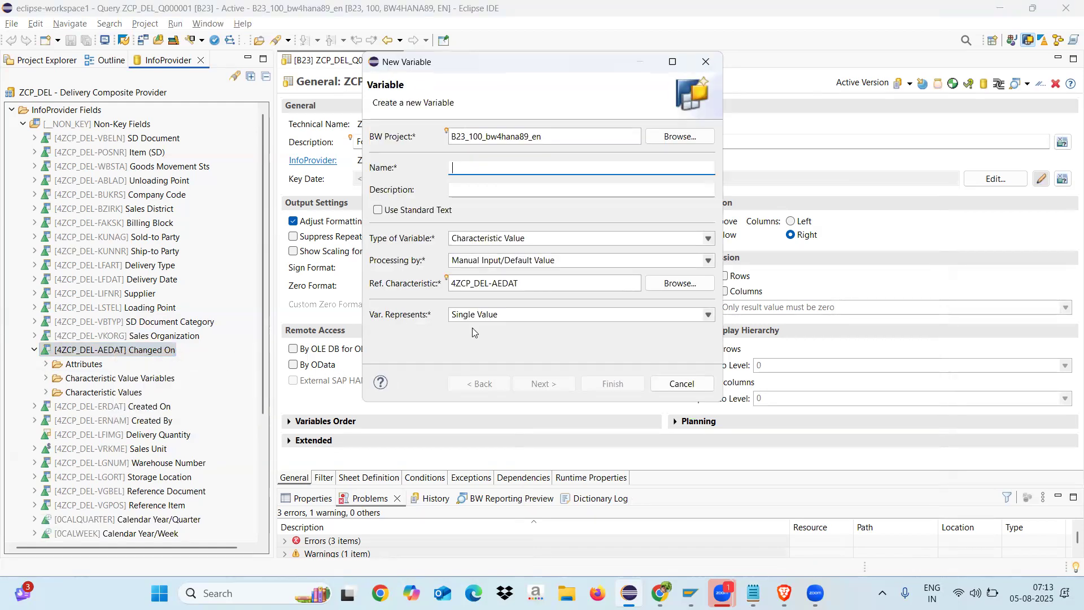
{"action": "left_click_drag", "start_coordinate": [523, 284], "coordinate": [451, 280]}
{"action": "key", "text": "ctrl+c"}
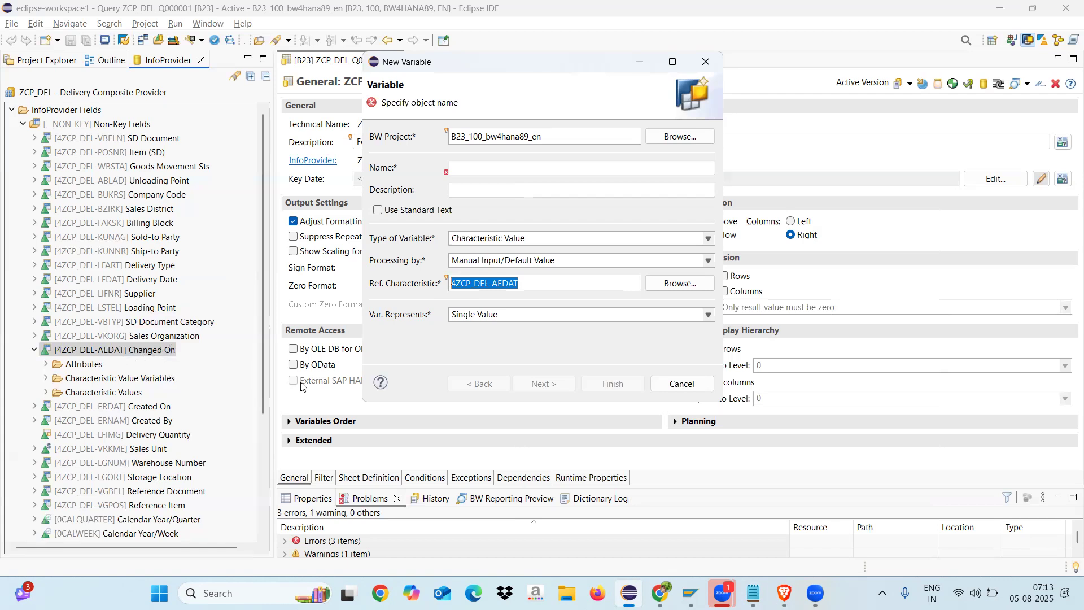
Step: Set the new variable to type Formula, processed by Replacement Path, with the copied reference characteristic 4ZCP_DEL-AEDAT
{"action": "left_click", "coordinate": [532, 244]}
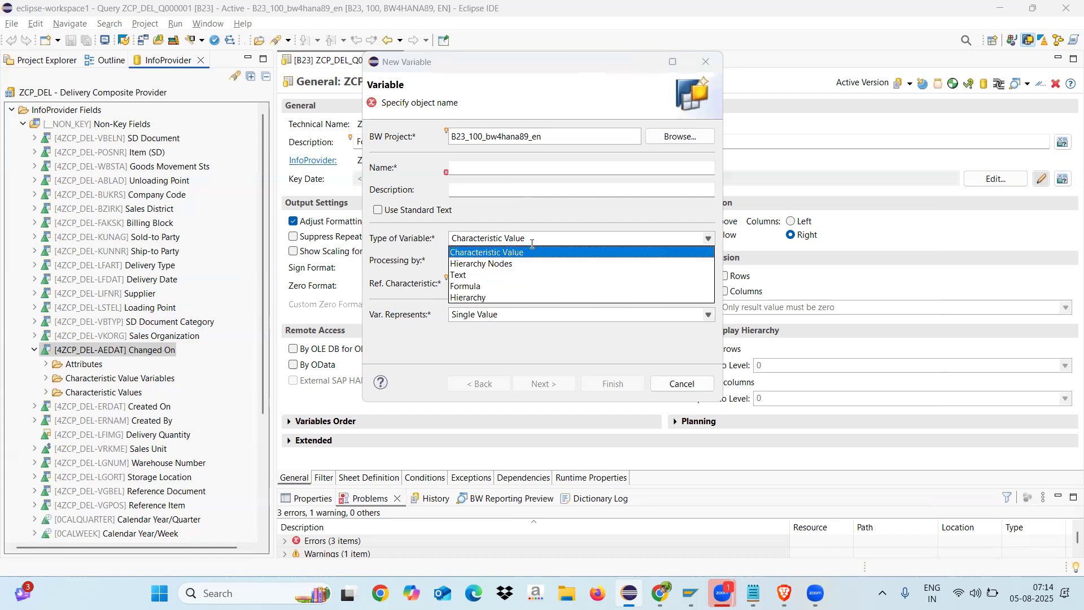
{"action": "left_click", "coordinate": [464, 286]}
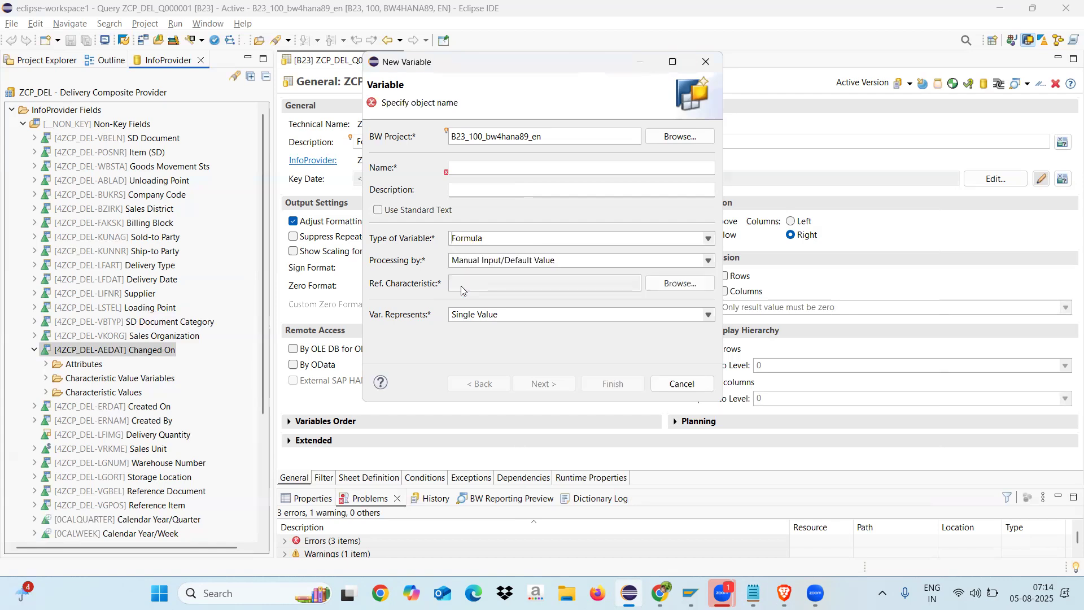
{"action": "left_click", "coordinate": [529, 261]}
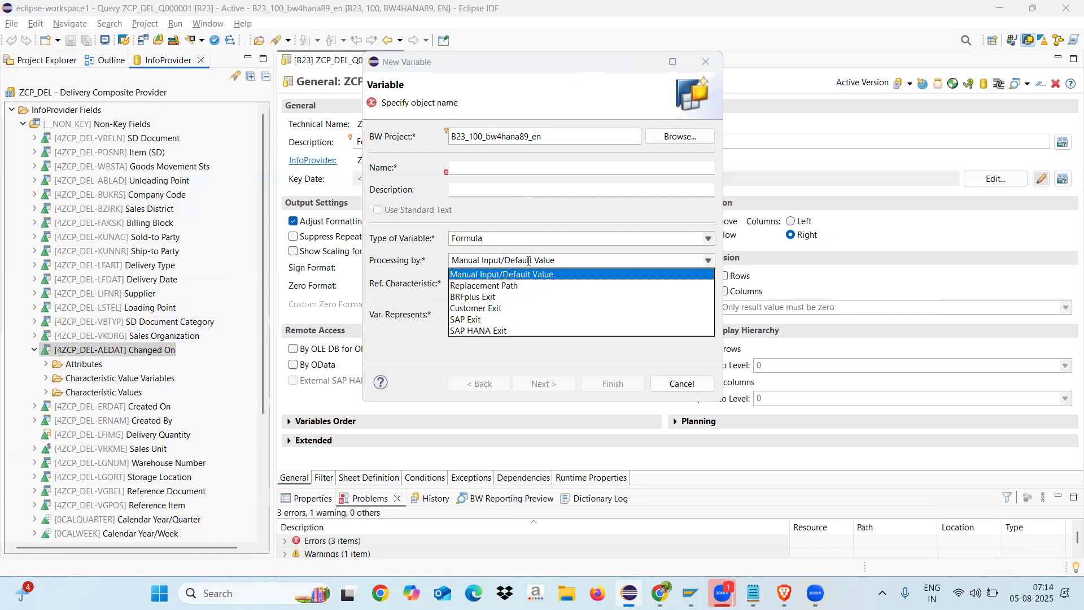
{"action": "left_click", "coordinate": [484, 287]}
{"action": "key", "text": "ctrl+v"}
Step: Name the variable ZFOR2, describe it as "Created On", and create it with InfoObject as the replacement rule
{"action": "left_click", "coordinate": [478, 170]}
{"action": "type", "text": "ZF"}
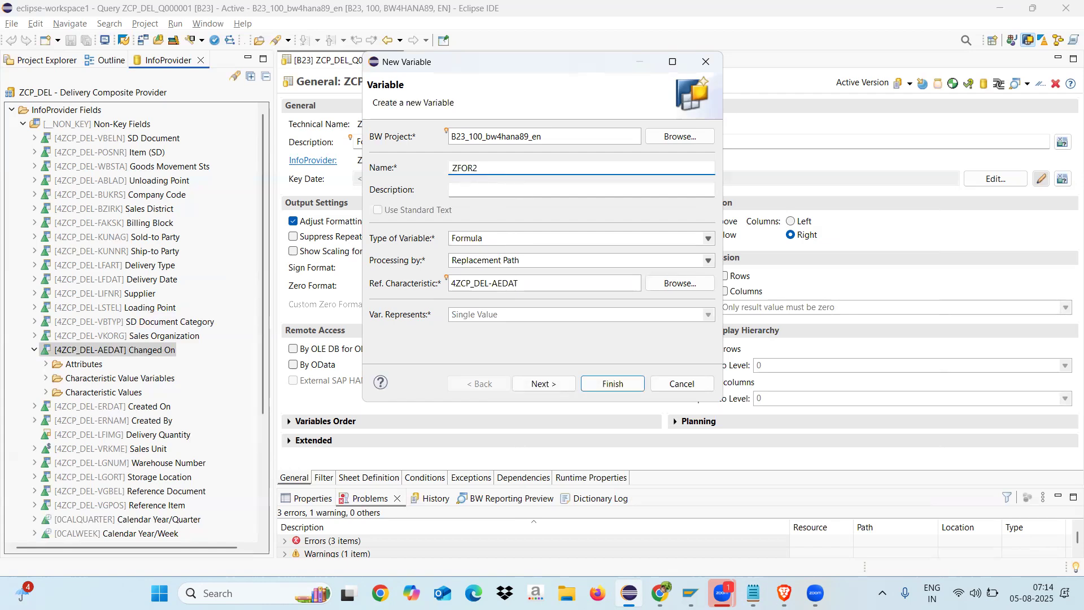
{"action": "left_click", "coordinate": [479, 189]}
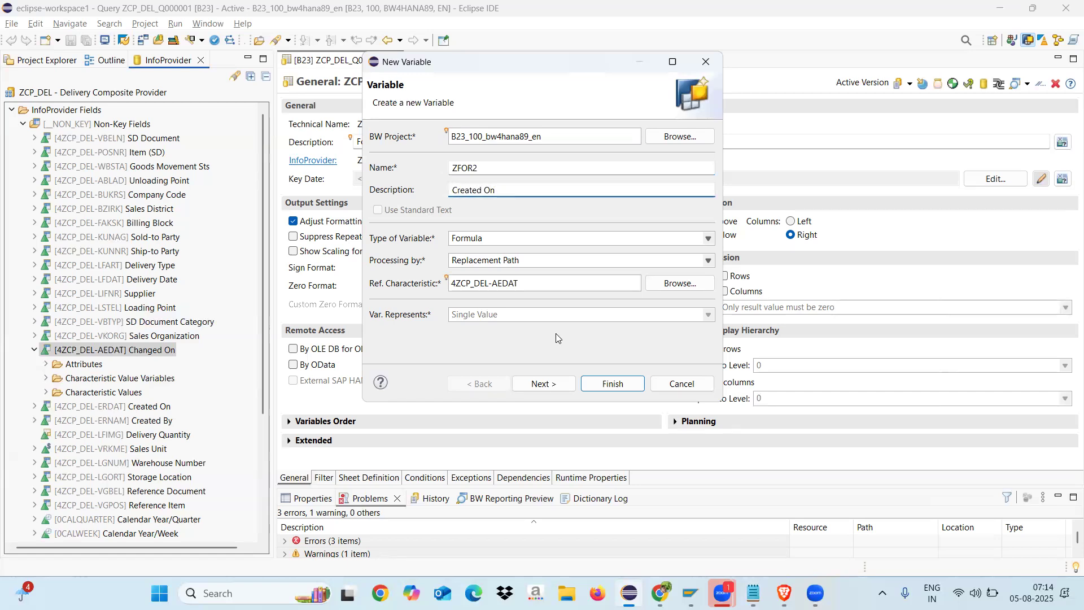
{"action": "left_click", "coordinate": [541, 382]}
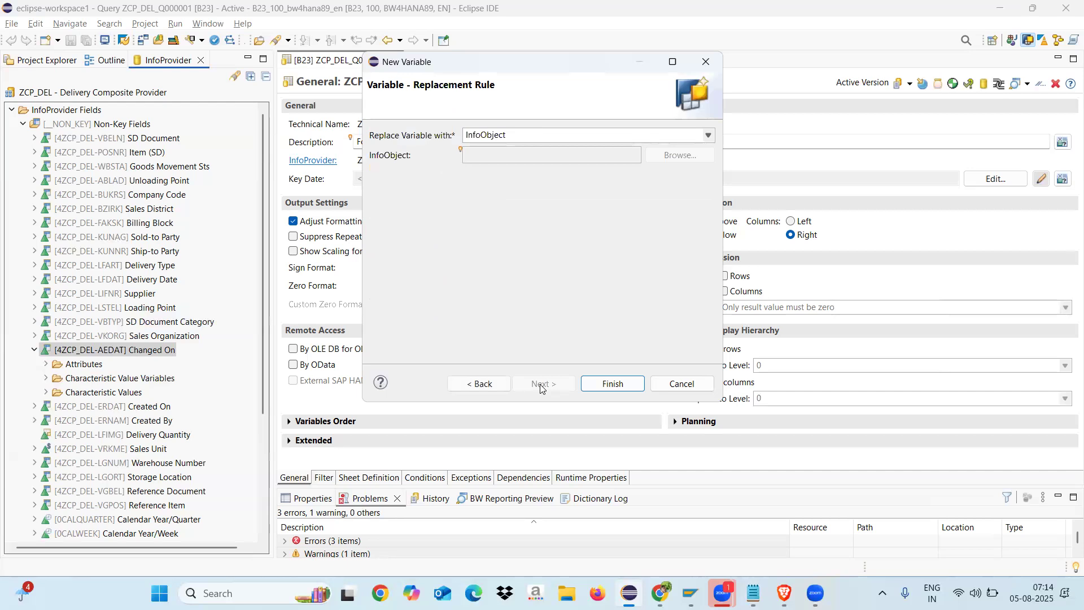
{"action": "left_click", "coordinate": [611, 383]}
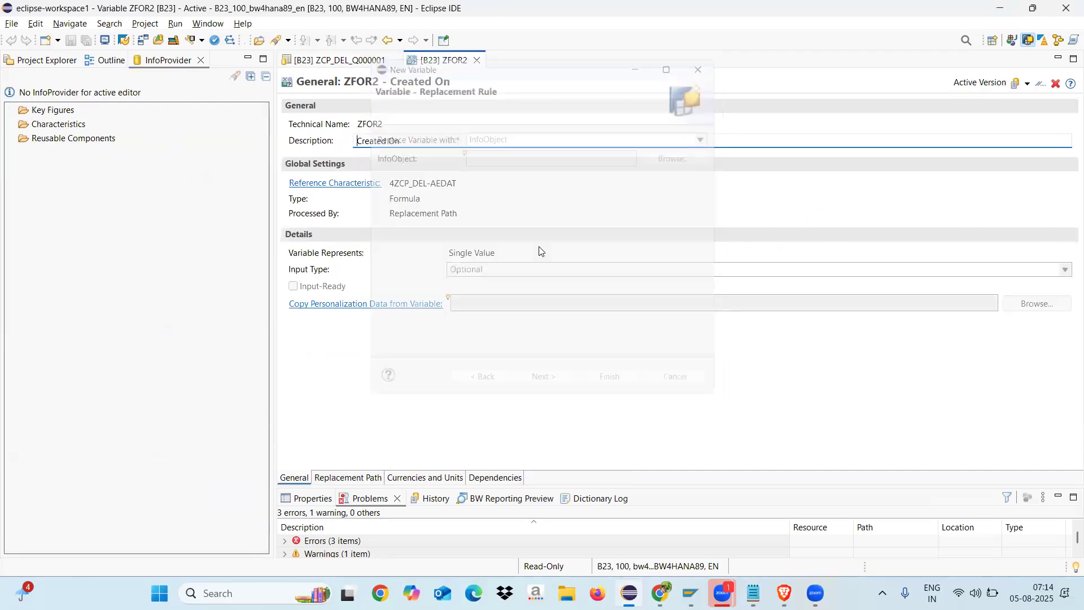
Step: Set the dimension of variable ZFOR2 to Date in its currency and unit settings
{"action": "left_click", "coordinate": [339, 482]}
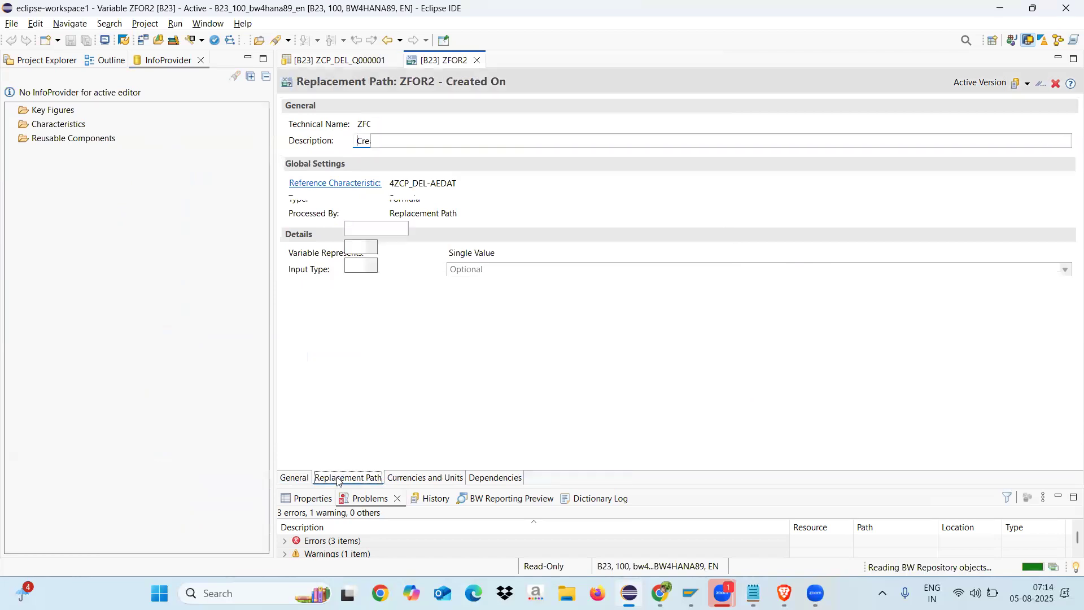
{"action": "left_click", "coordinate": [408, 478]}
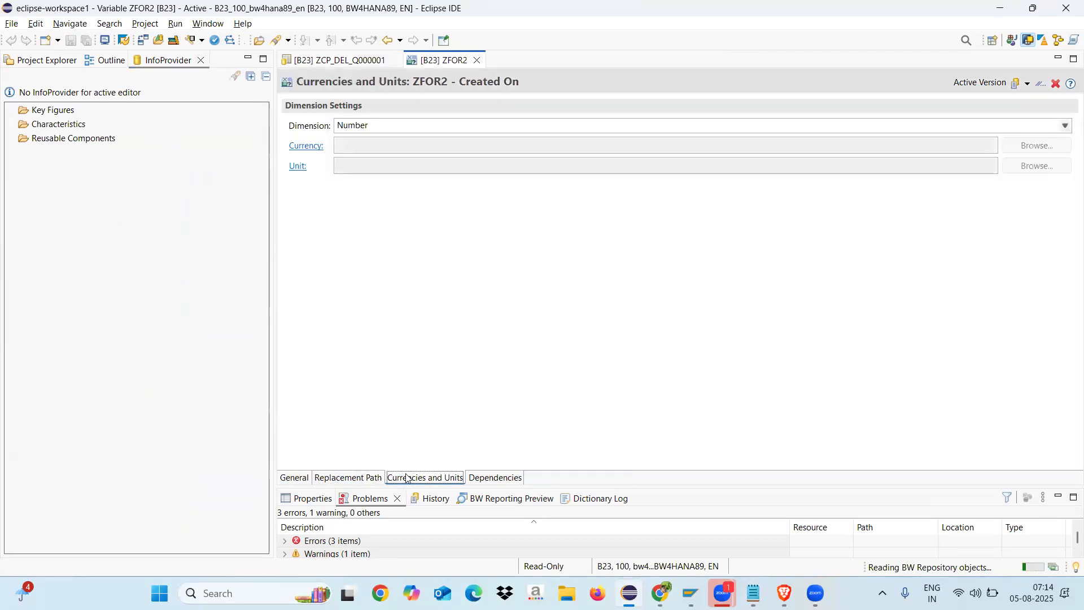
{"action": "left_click", "coordinate": [455, 125]}
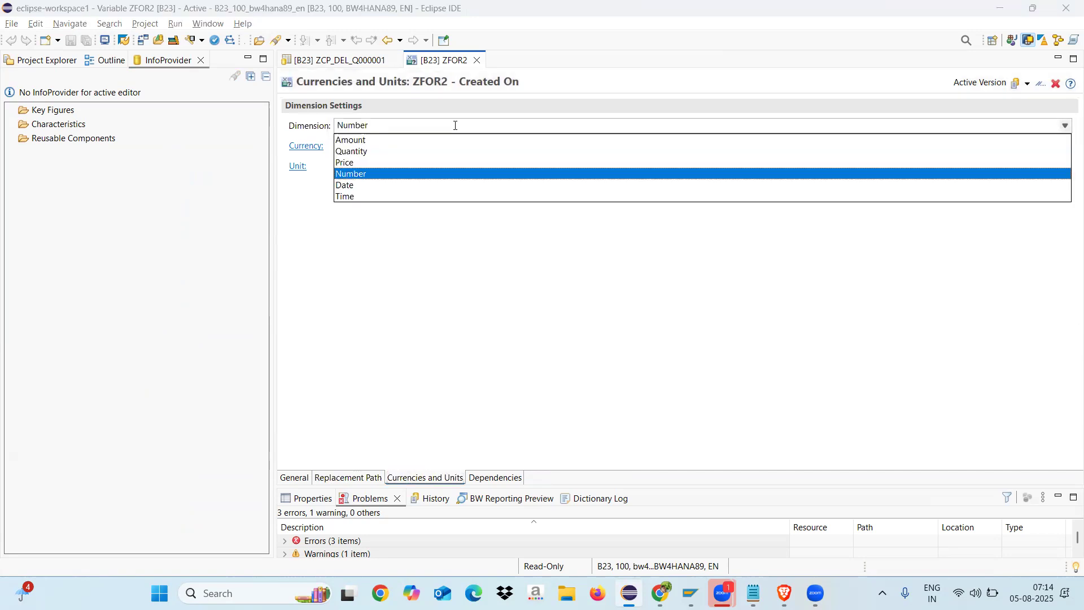
{"action": "left_click", "coordinate": [345, 187]}
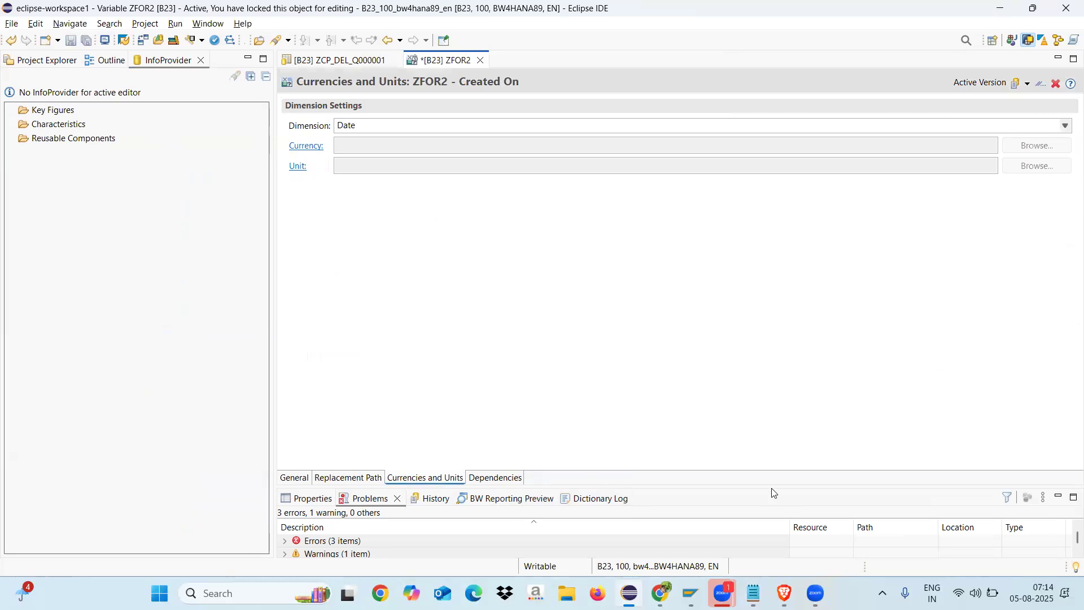
Step: Enlarge the problems list, expand its errors, and save variable ZFOR2
{"action": "left_click_drag", "start_coordinate": [772, 487], "coordinate": [748, 325]}
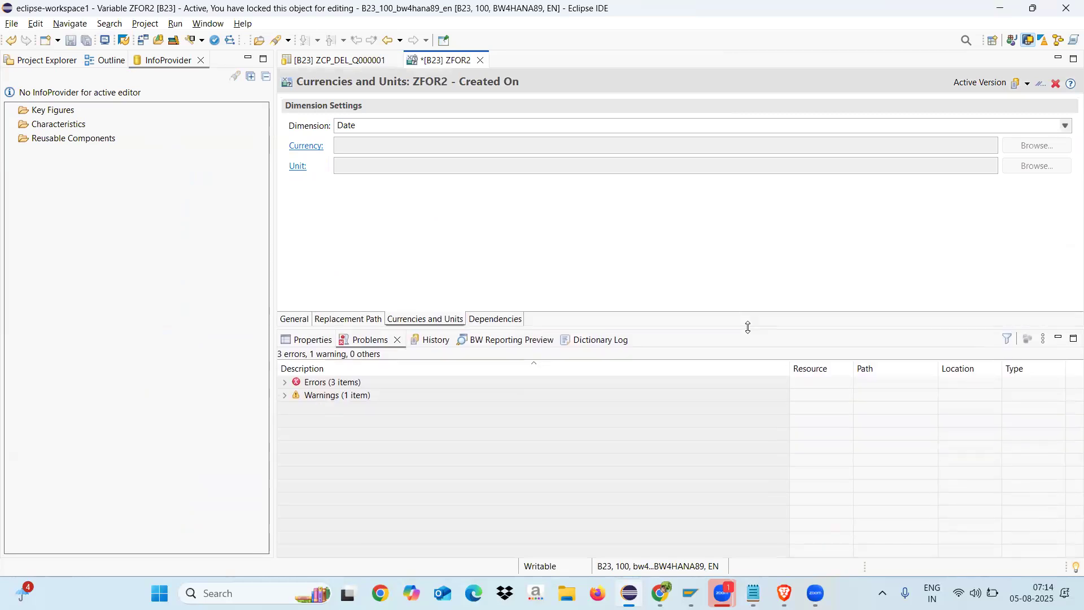
{"action": "left_click", "coordinate": [286, 383]}
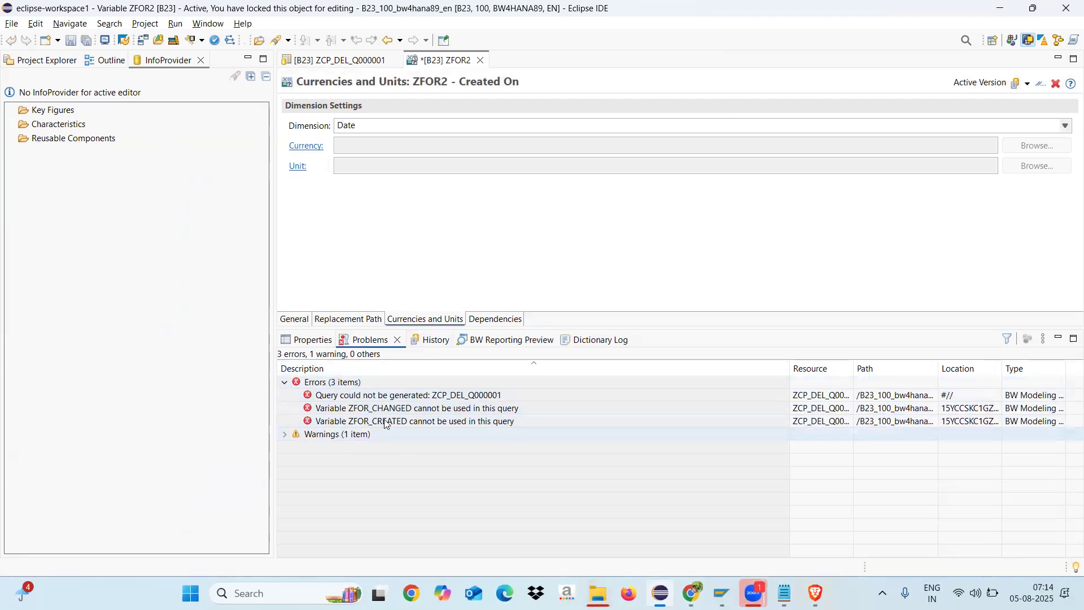
{"action": "left_click", "coordinate": [71, 40]}
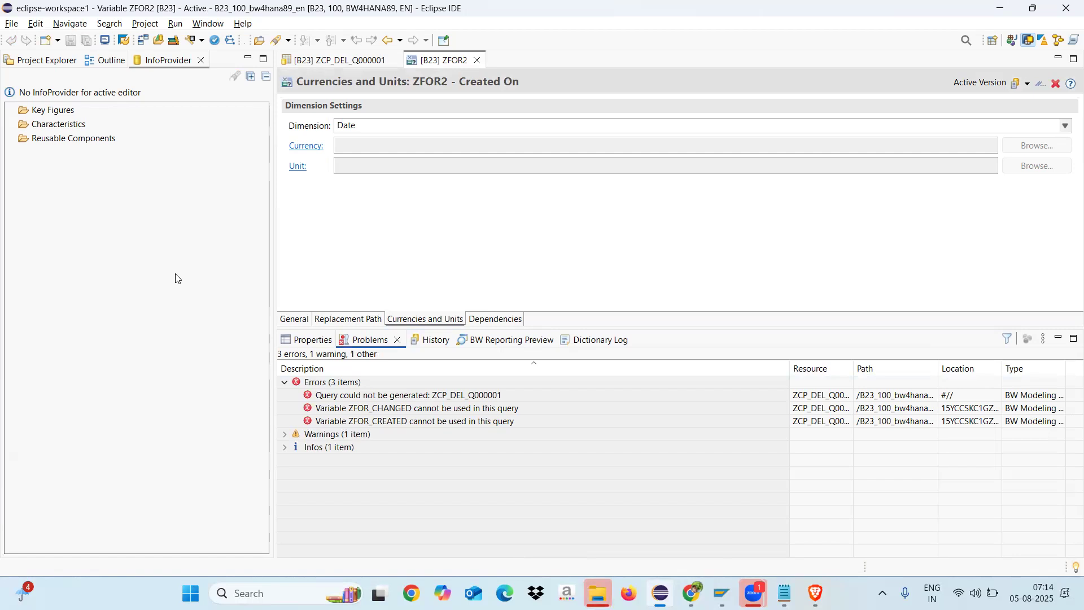
Step: Remove the "Difference 2 dates" formula from the key figures of query ZCP_DEL_Q000001 and save the query
{"action": "left_click", "coordinate": [338, 60]}
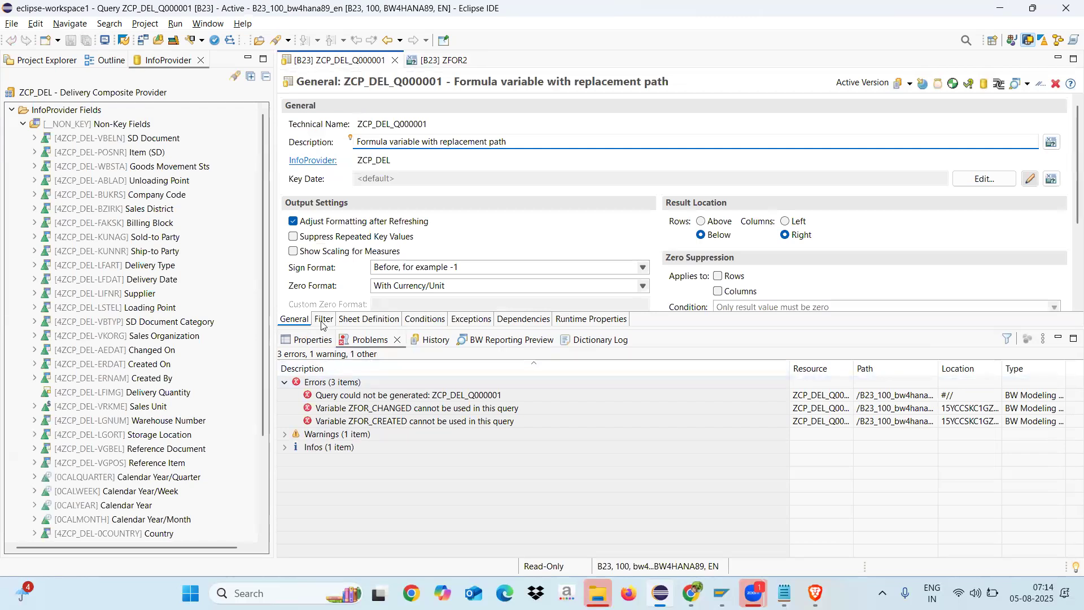
{"action": "left_click", "coordinate": [355, 321]}
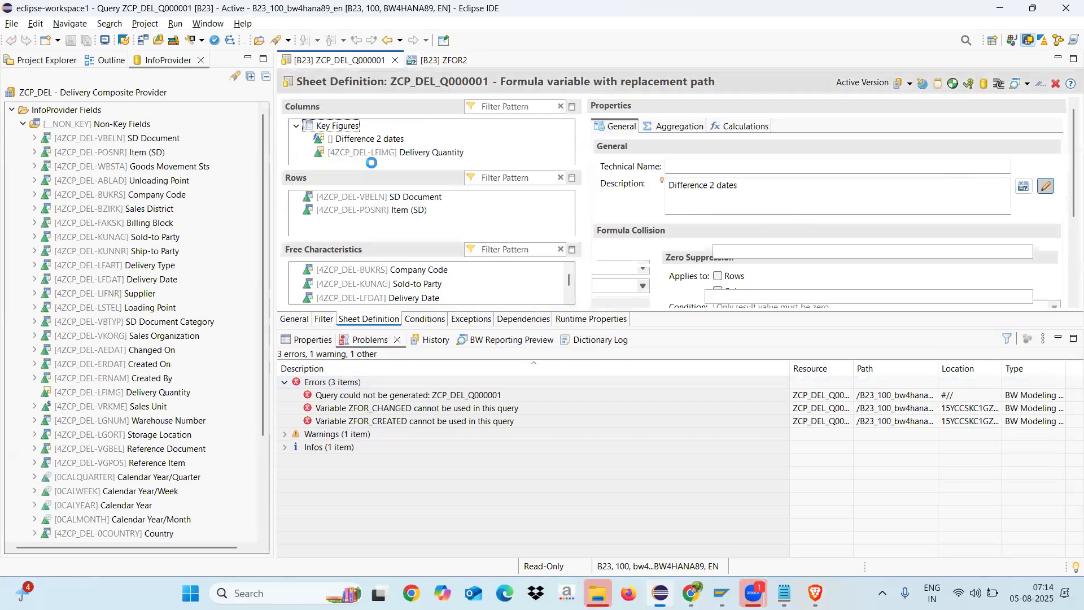
{"action": "left_click", "coordinate": [345, 153]}
{"action": "right_click", "coordinate": [344, 153]}
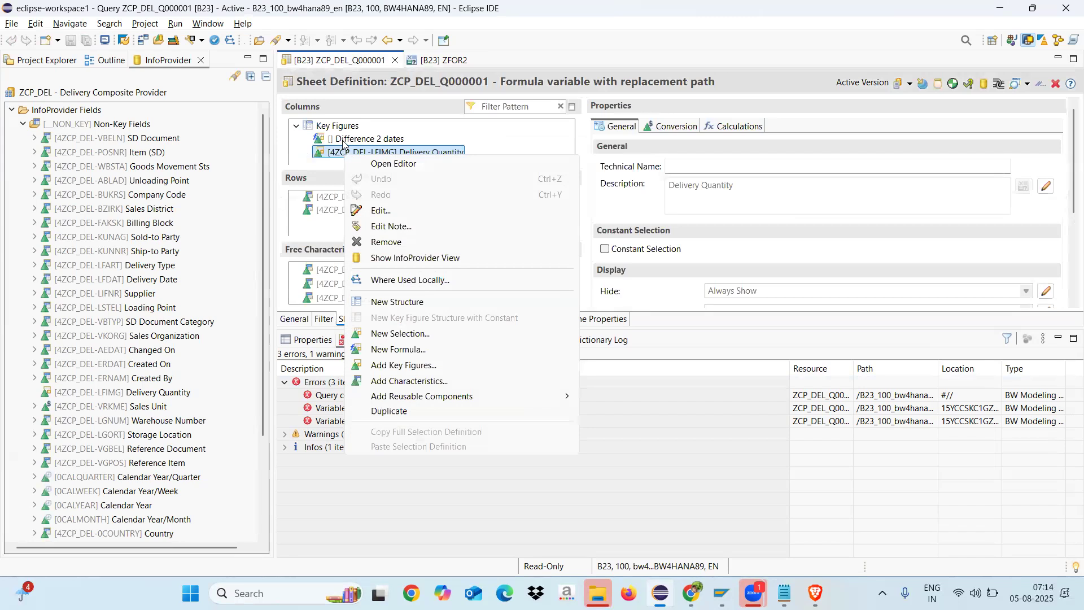
{"action": "left_click", "coordinate": [344, 140]}
{"action": "right_click", "coordinate": [343, 142]}
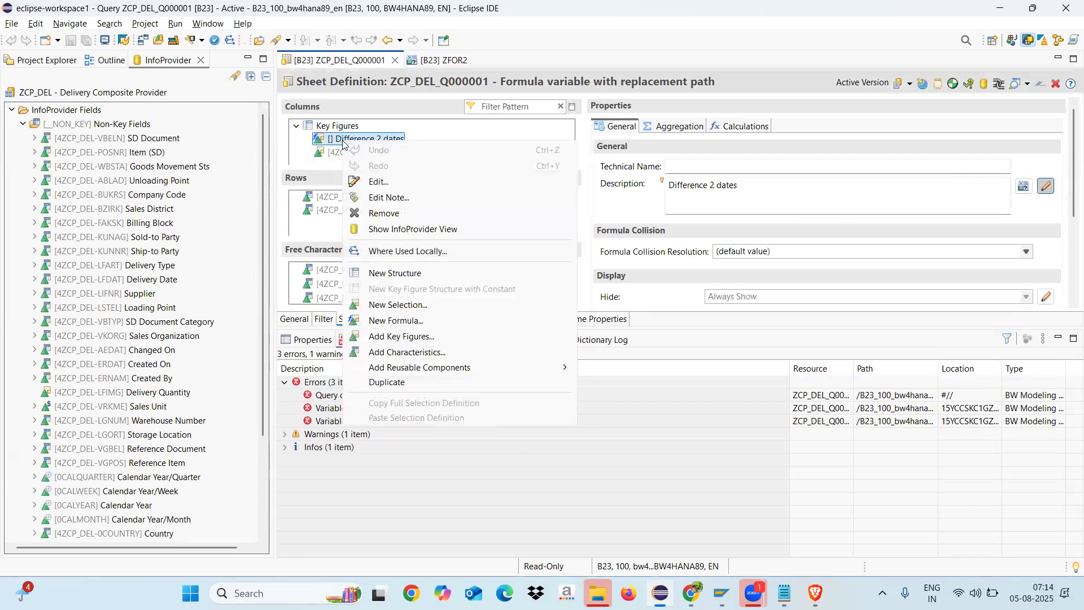
{"action": "left_click", "coordinate": [383, 215]}
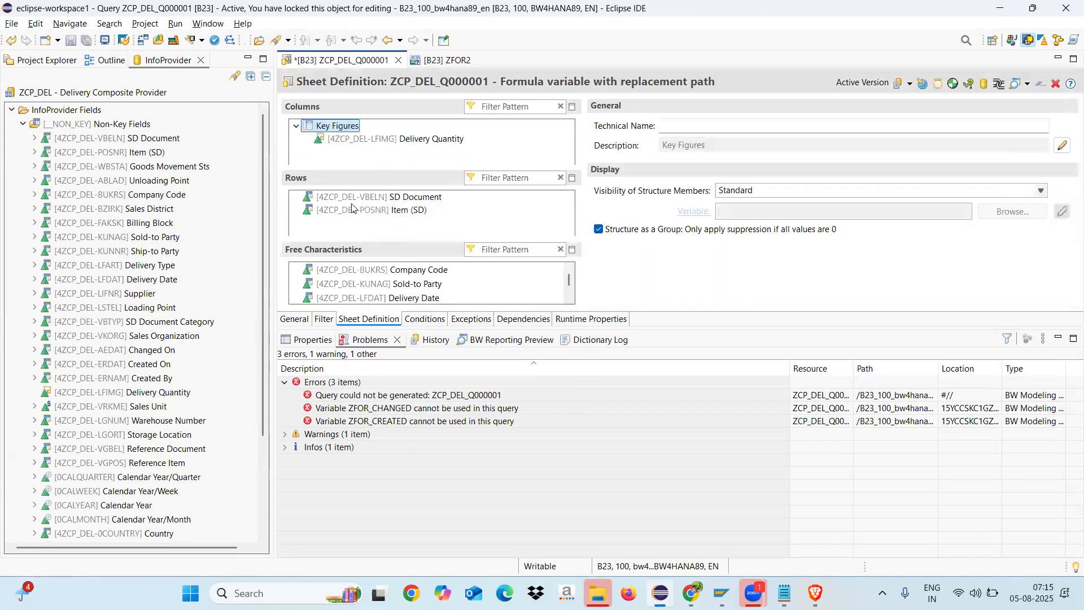
{"action": "left_click", "coordinate": [83, 39]}
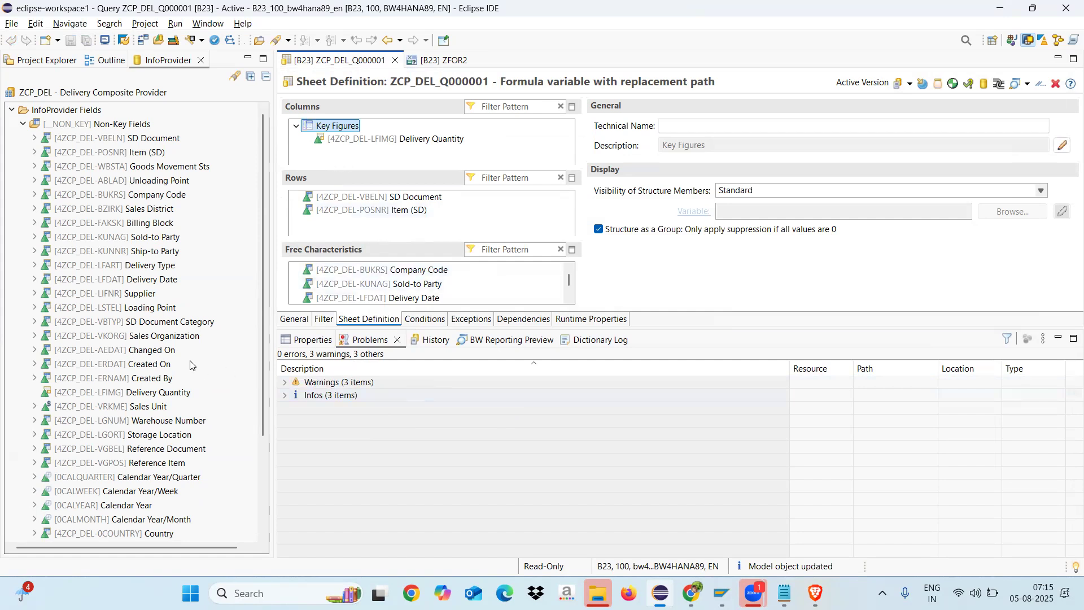
Step: Expand and refresh the characteristic value variables of the Created On field (4ZCP_DEL-ERDAT)
{"action": "left_click", "coordinate": [35, 365]}
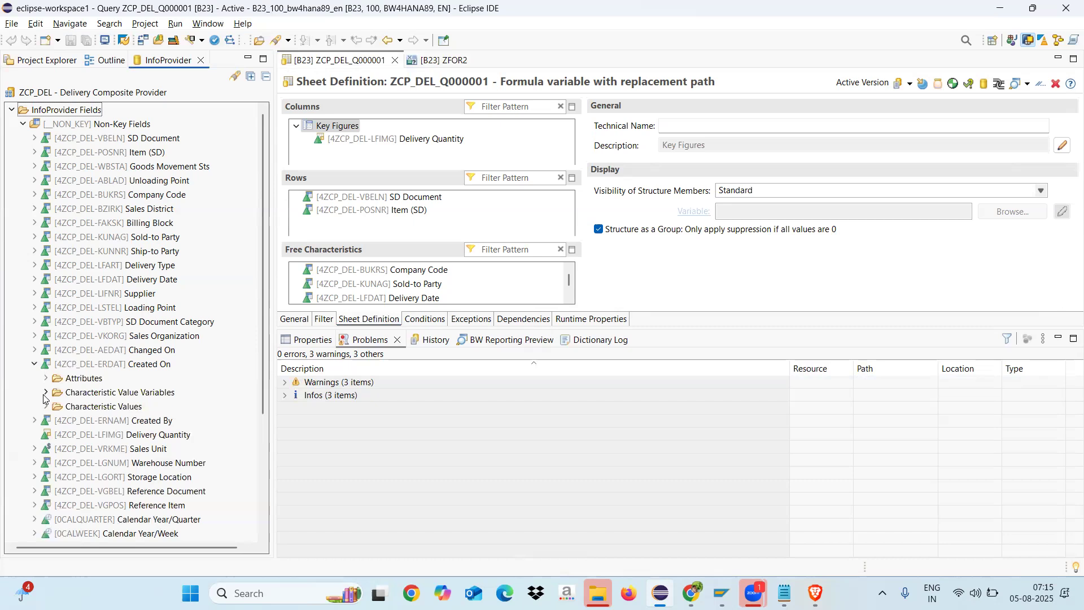
{"action": "left_click", "coordinate": [45, 393]}
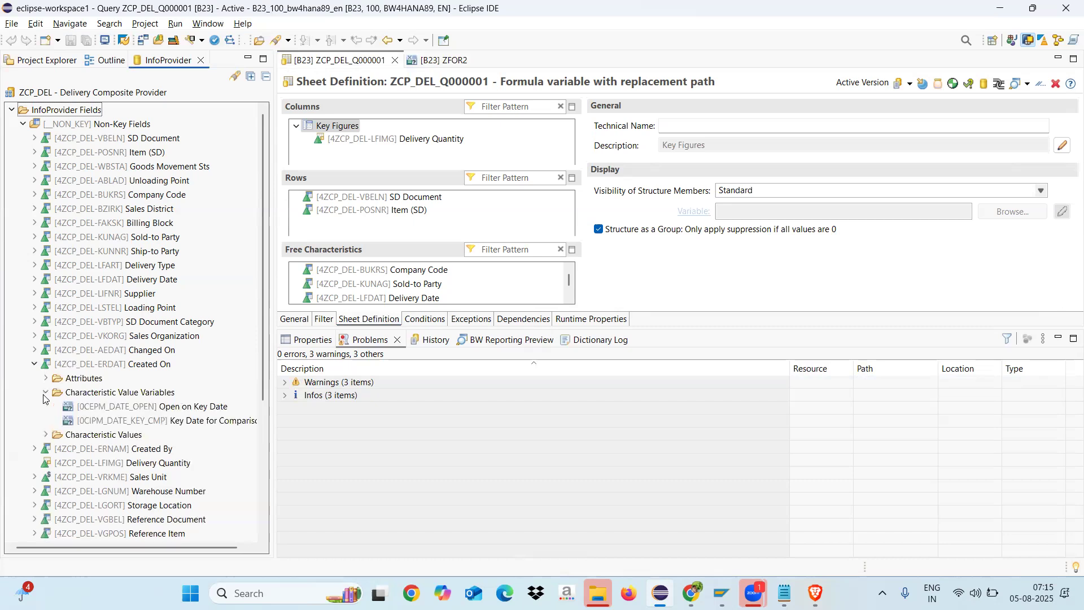
{"action": "right_click", "coordinate": [94, 393]}
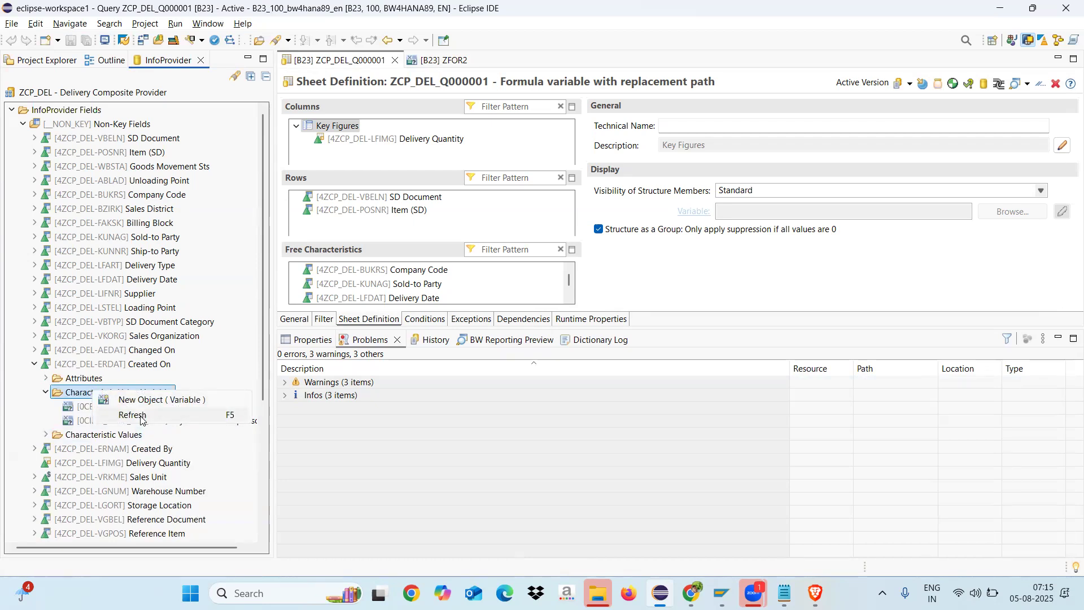
{"action": "left_click", "coordinate": [141, 415]}
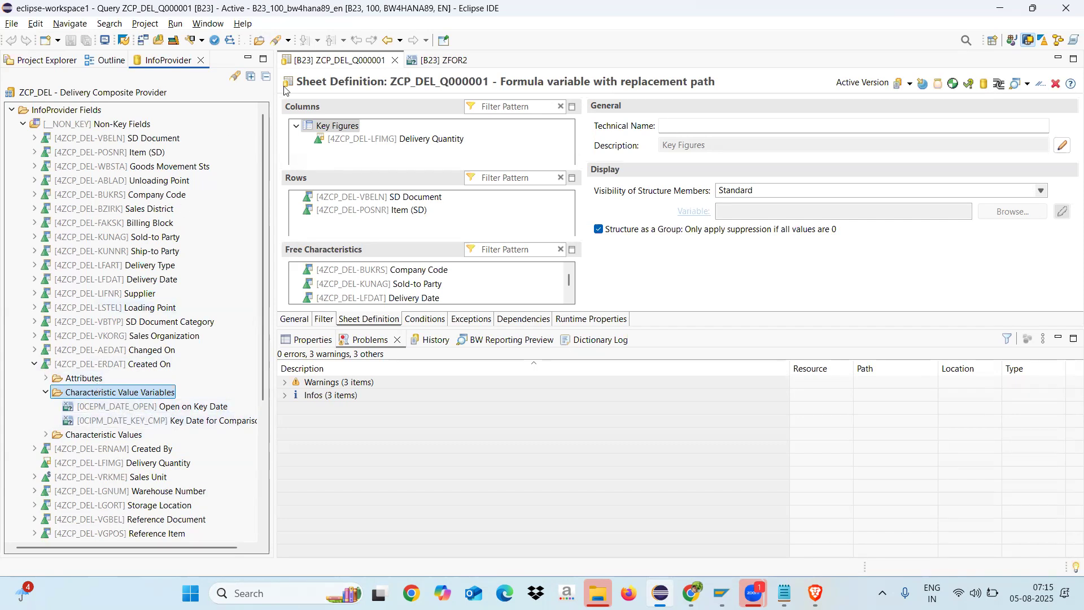
Step: Close the query and variable editors and open the field details of the Delivery ADSO (ZDEL_LIPS) from the ZCHERRY InfoArea
{"action": "left_click", "coordinate": [394, 61]}
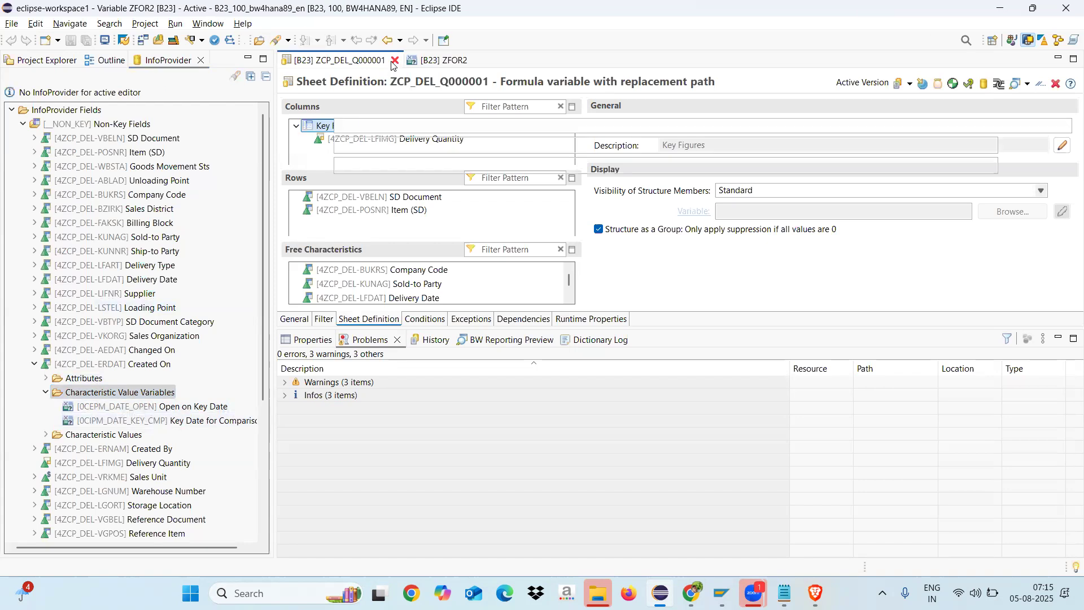
{"action": "left_click", "coordinate": [350, 60]}
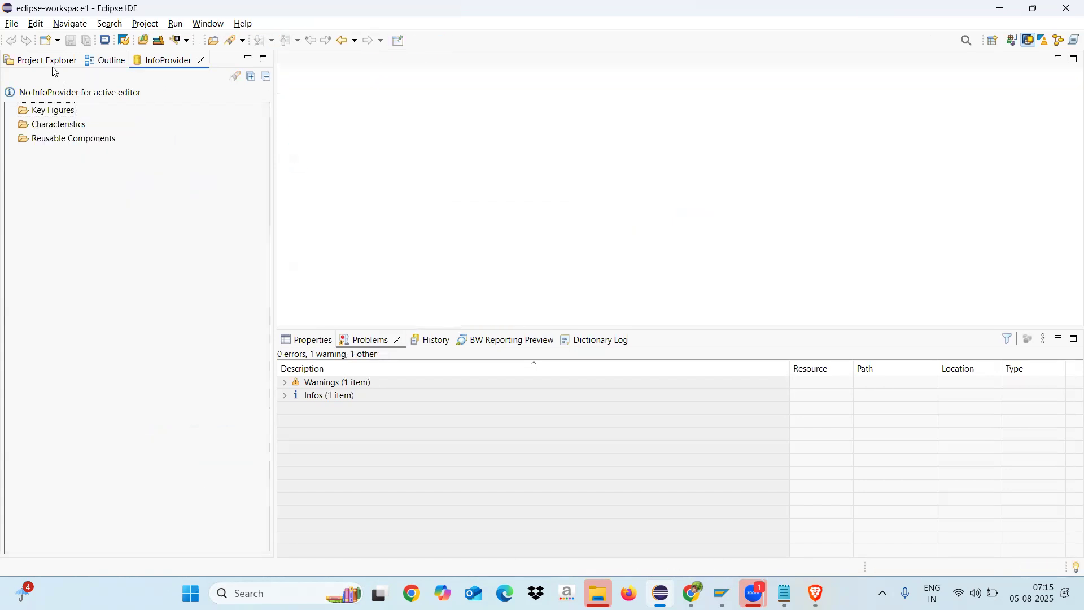
{"action": "left_click", "coordinate": [42, 60]}
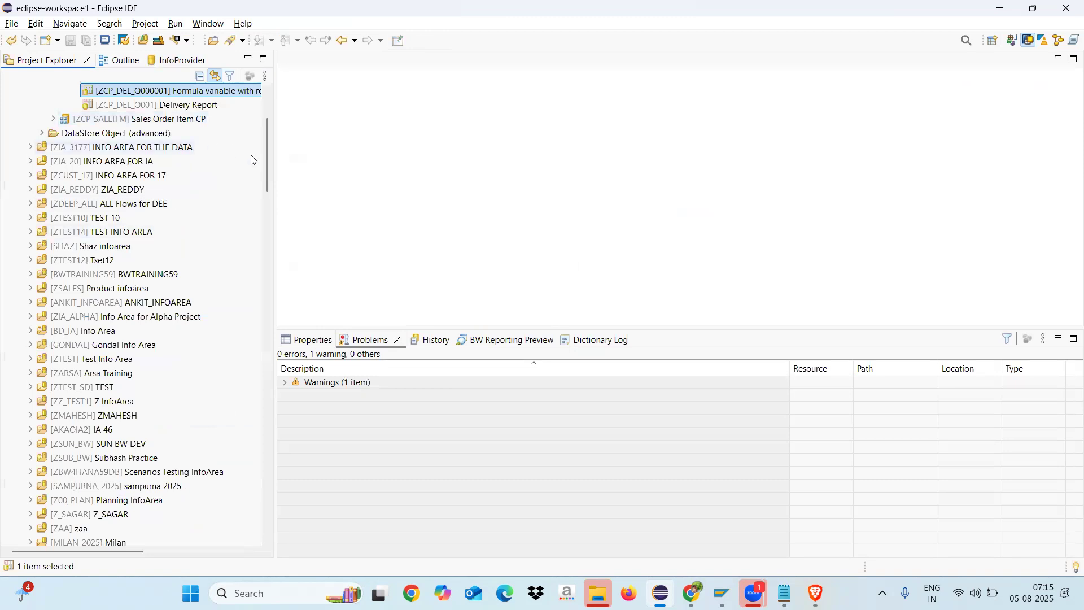
{"action": "scroll", "coordinate": [270, 163], "scroll_direction": "up", "scroll_amount": 3}
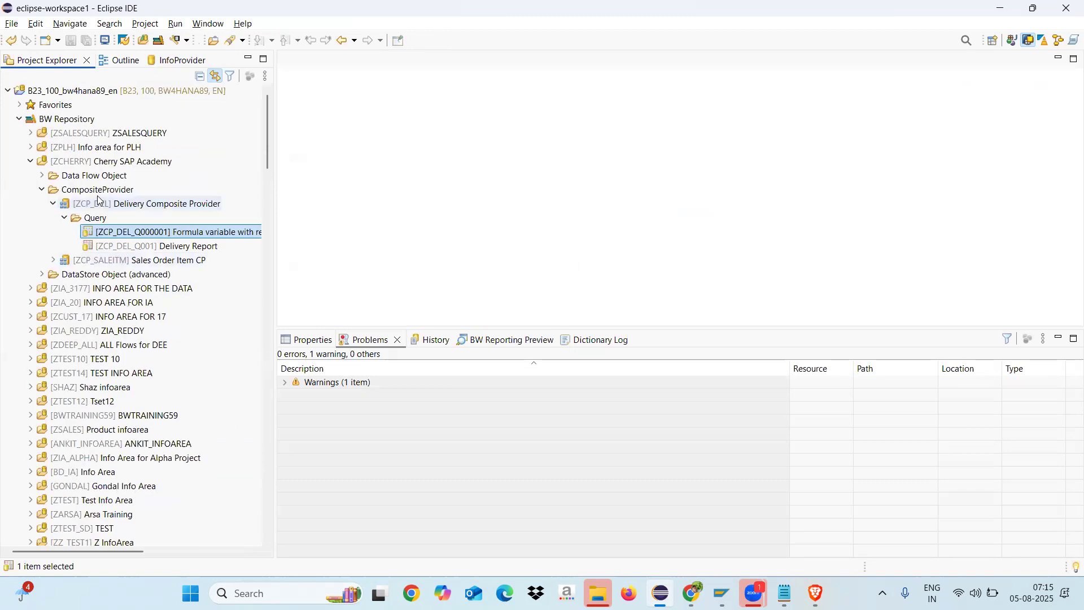
{"action": "left_click", "coordinate": [53, 204]}
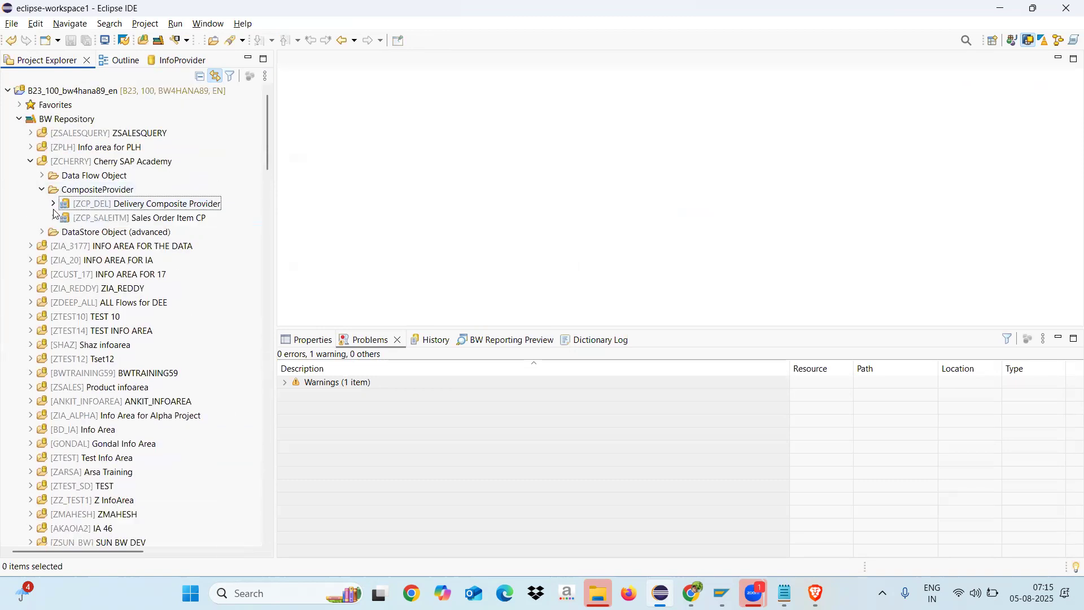
{"action": "left_click", "coordinate": [41, 190]}
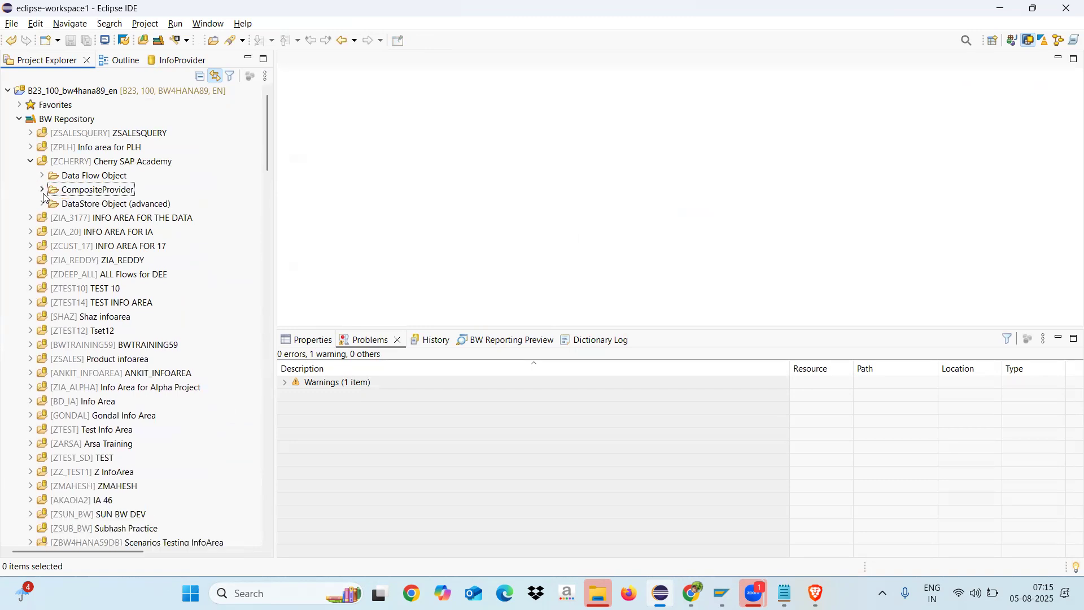
{"action": "left_click", "coordinate": [42, 204]}
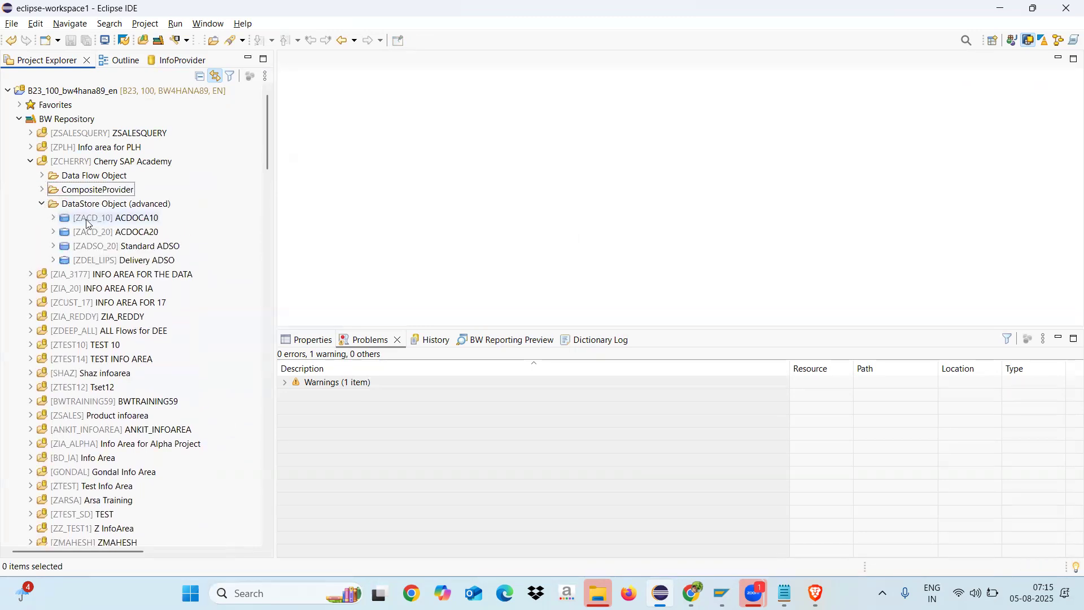
{"action": "double_click", "coordinate": [124, 260]}
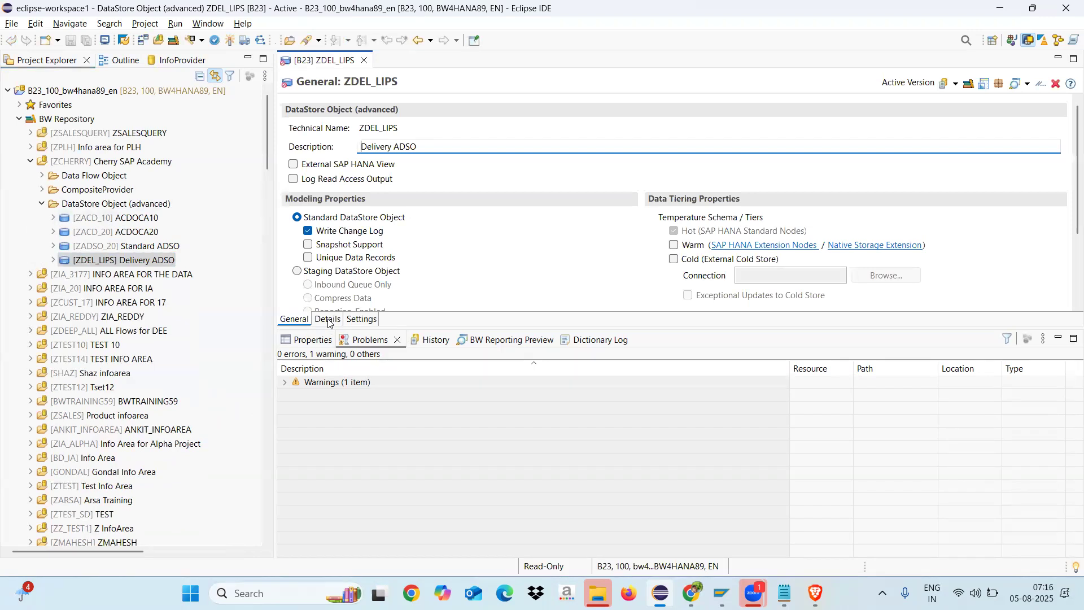
{"action": "left_click", "coordinate": [328, 320]}
Step: Switch to the SAP GUI Job Overview session and try to open transaction /nrsmon, declining the detailed error description
{"action": "mouse_move", "coordinate": [713, 591]}
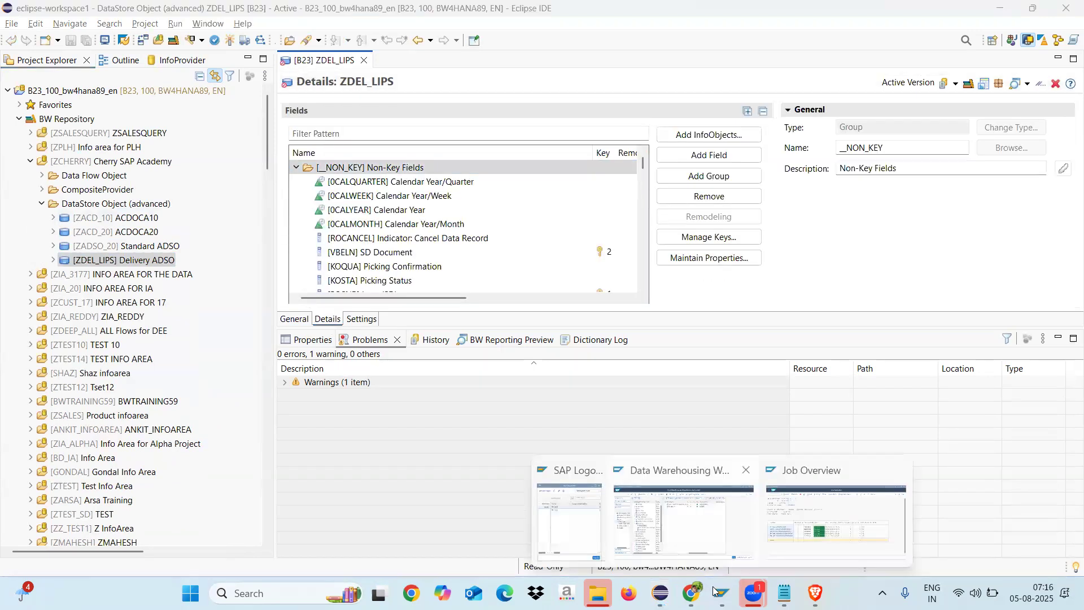
{"action": "left_click", "coordinate": [836, 519]}
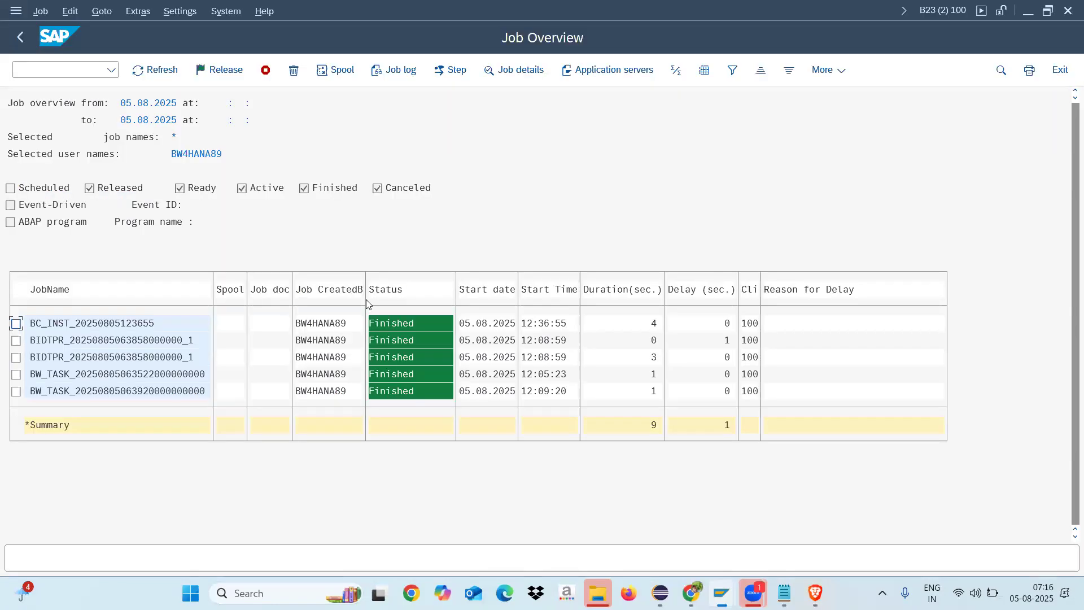
{"action": "left_click", "coordinate": [78, 70]}
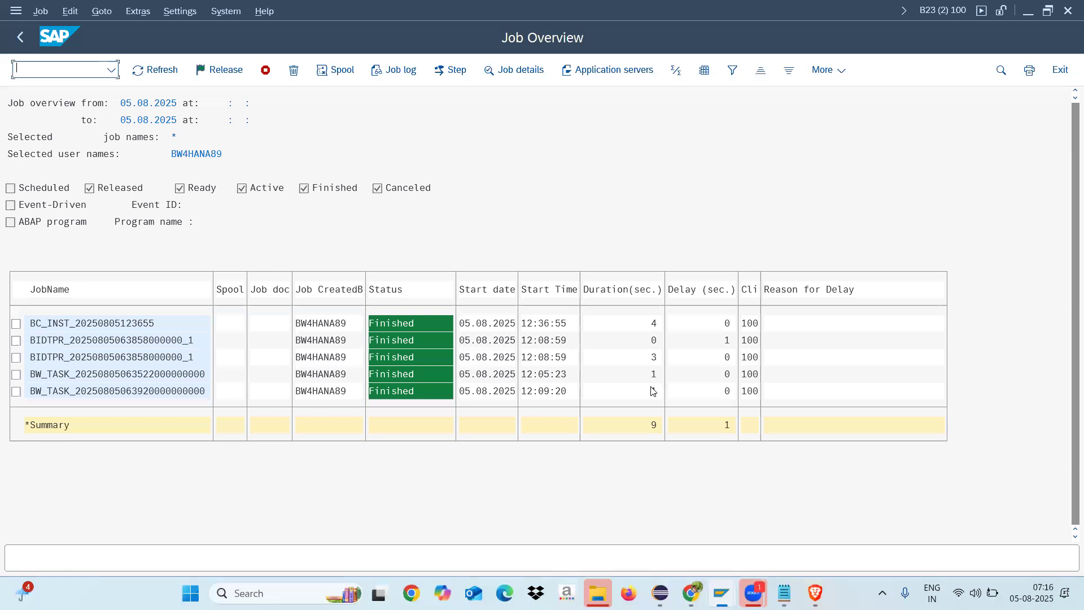
{"action": "left_click", "coordinate": [67, 67]}
{"action": "type", "text": "/nrs"}
{"action": "type", "text": "mon"}
{"action": "key", "text": "Return"}
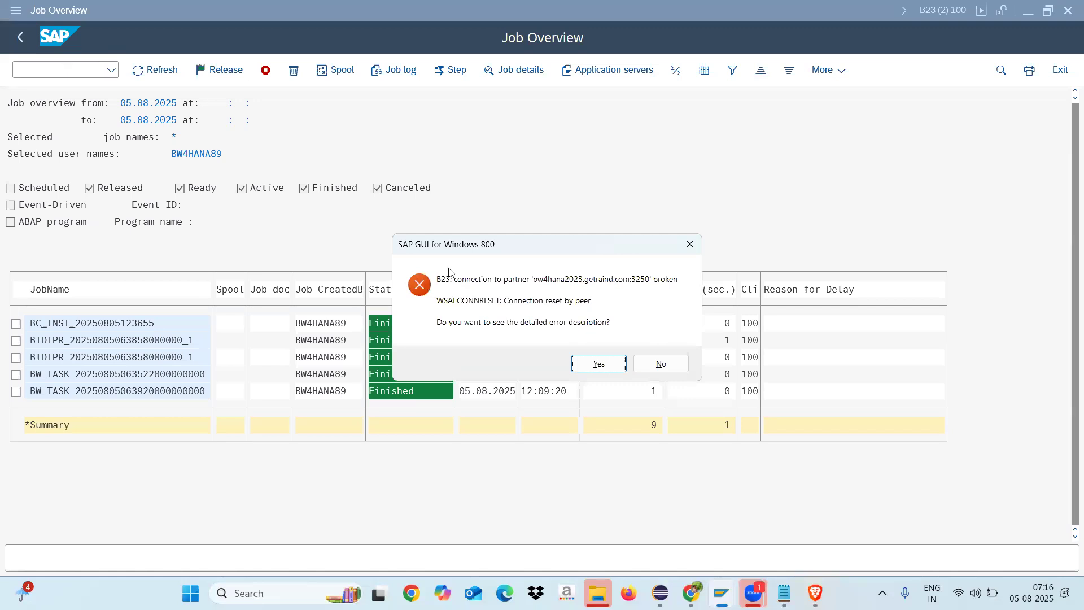
{"action": "left_click", "coordinate": [658, 362]}
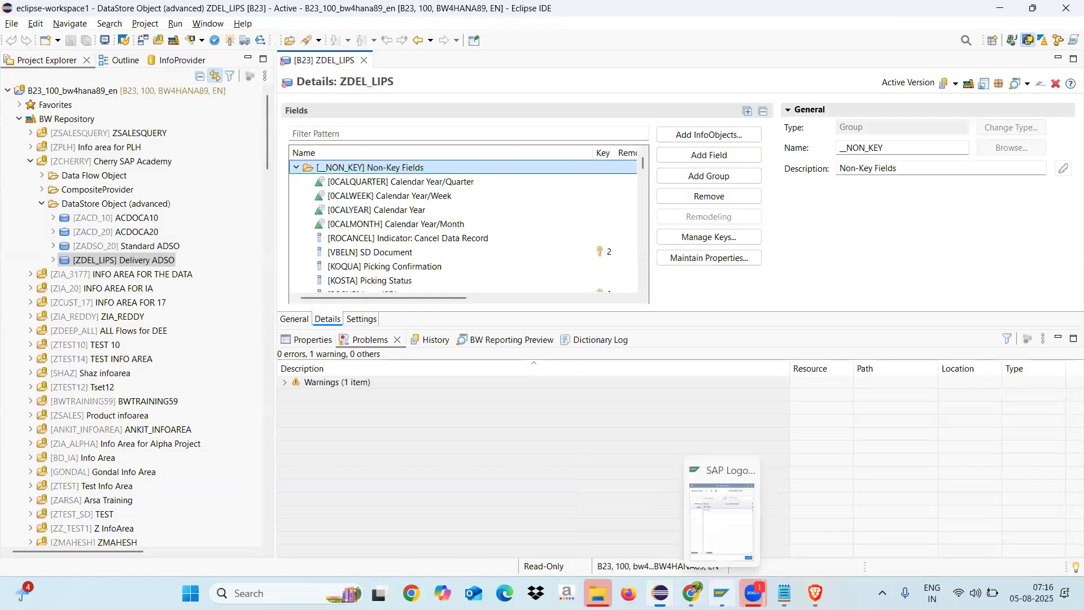
Step: Filter the ADSO's fields by "create", select the ERDAT Created On field and open the InfoObject selection with its search cleared
{"action": "mouse_move", "coordinate": [754, 593]}
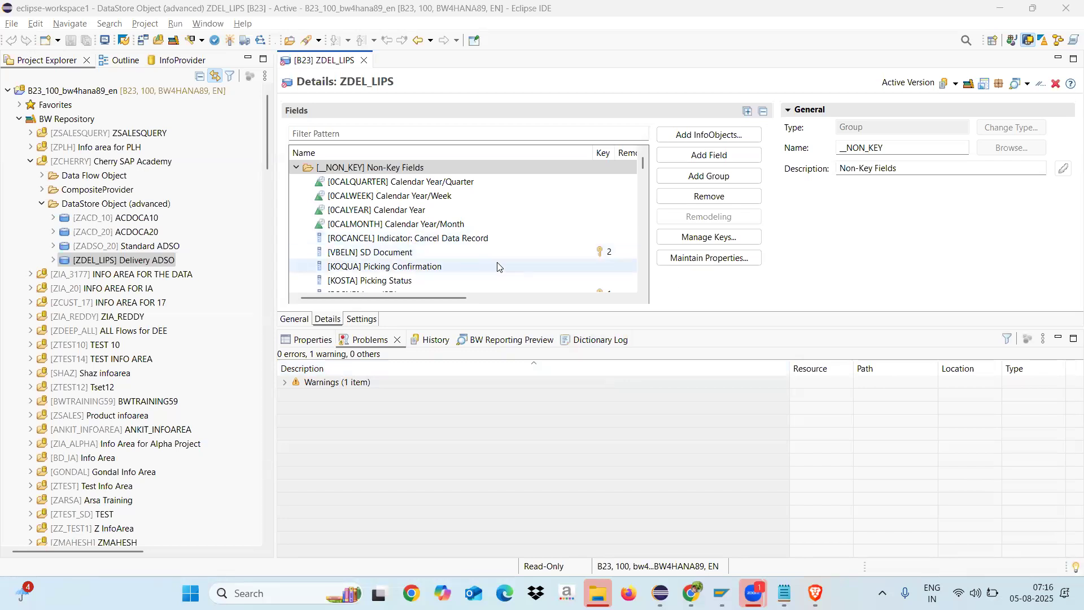
{"action": "left_click", "coordinate": [641, 232]}
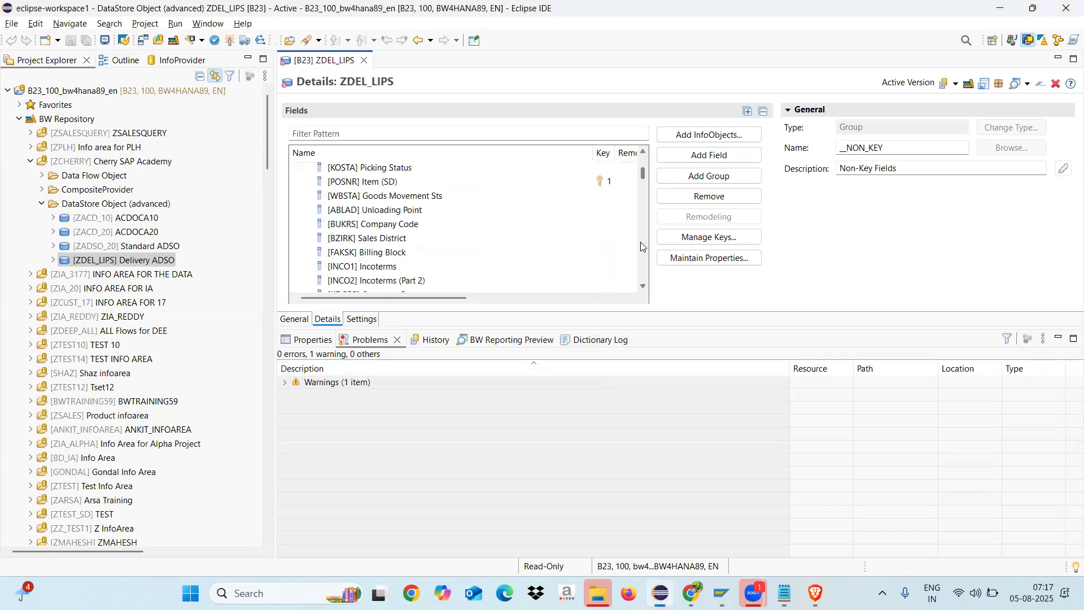
{"action": "left_click", "coordinate": [341, 135]}
{"action": "type", "text": "create"}
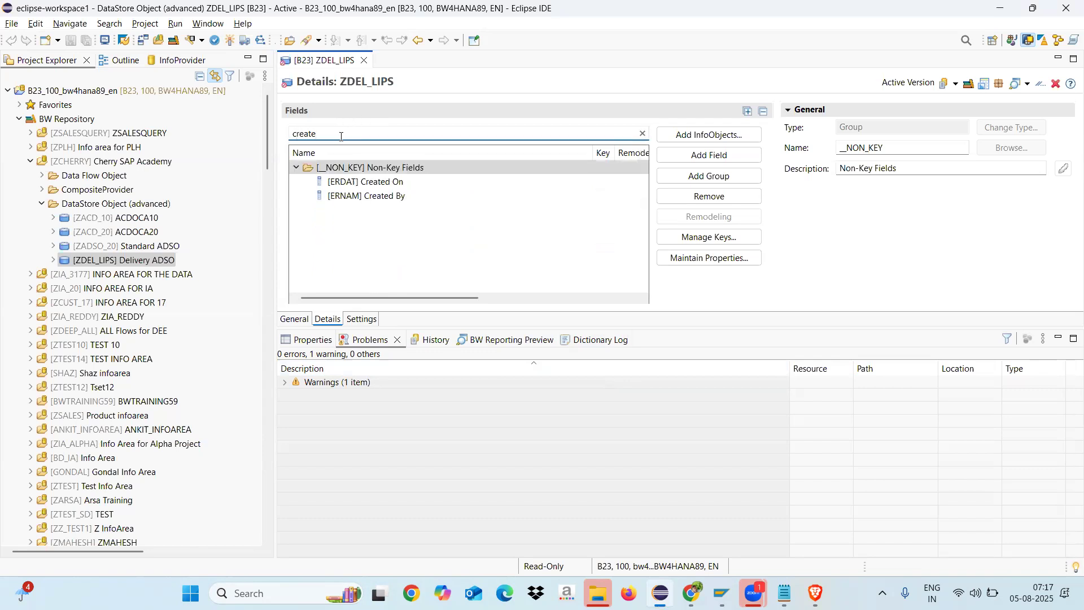
{"action": "left_click", "coordinate": [349, 182]}
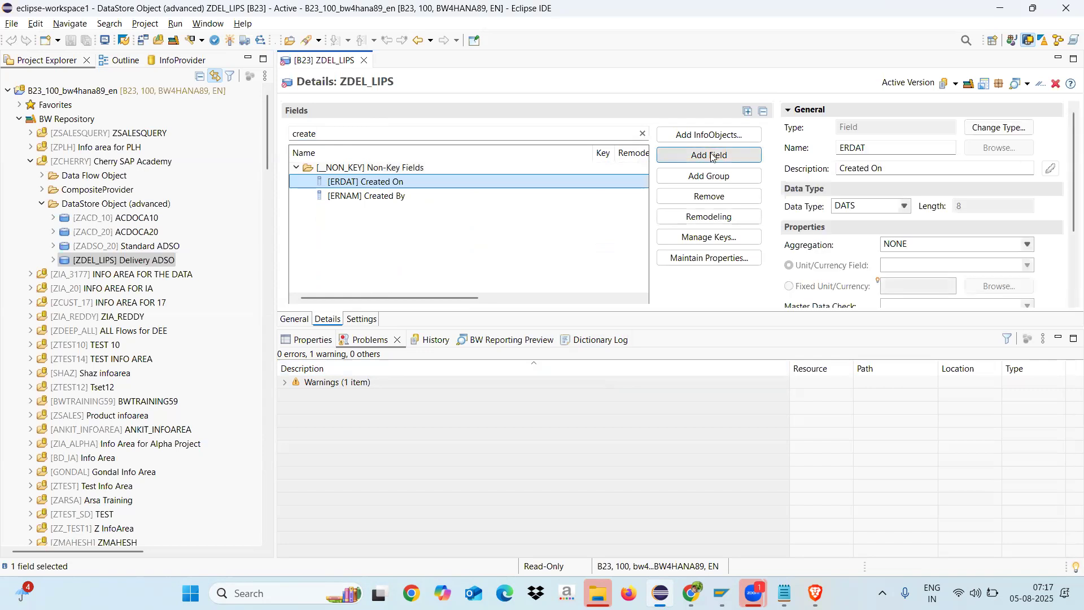
{"action": "left_click", "coordinate": [701, 136]}
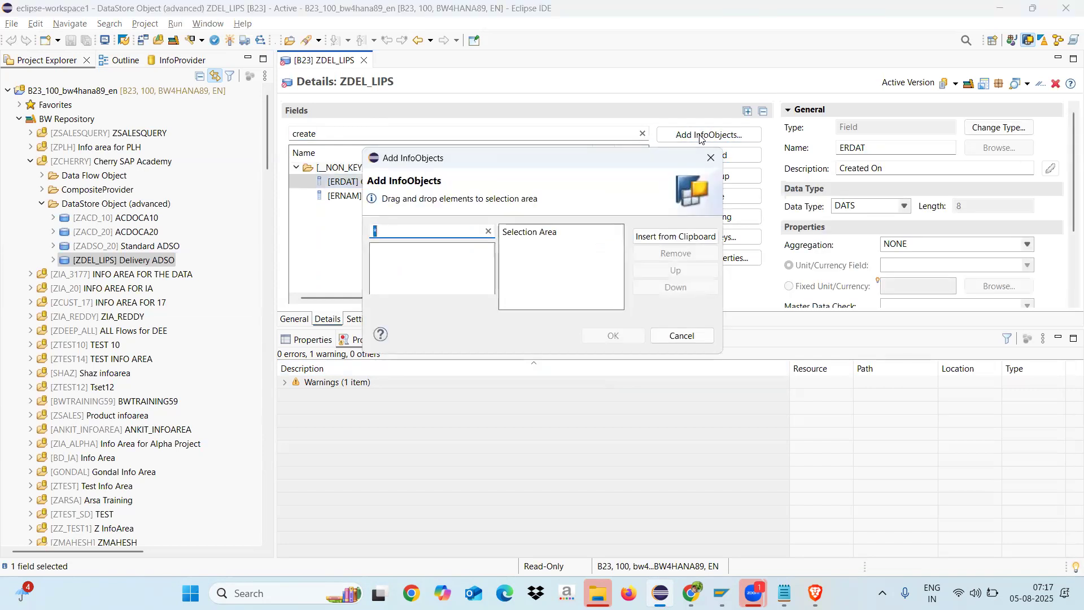
{"action": "left_click", "coordinate": [411, 232]}
{"action": "key", "text": "BackSpace"}
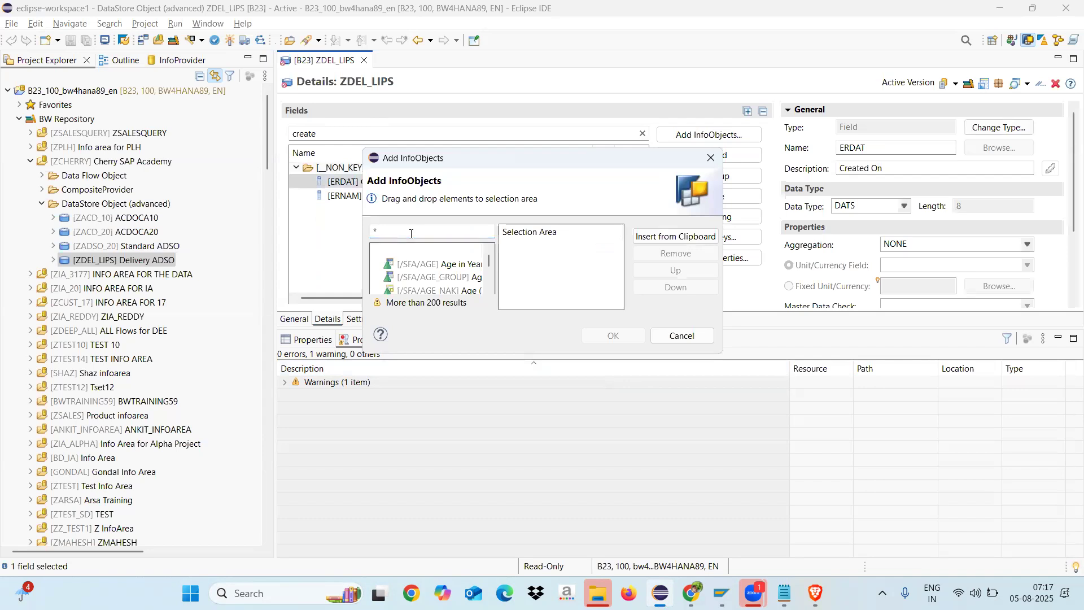
{"action": "left_click", "coordinate": [400, 232]}
{"action": "type", "text": "ocretaed"}
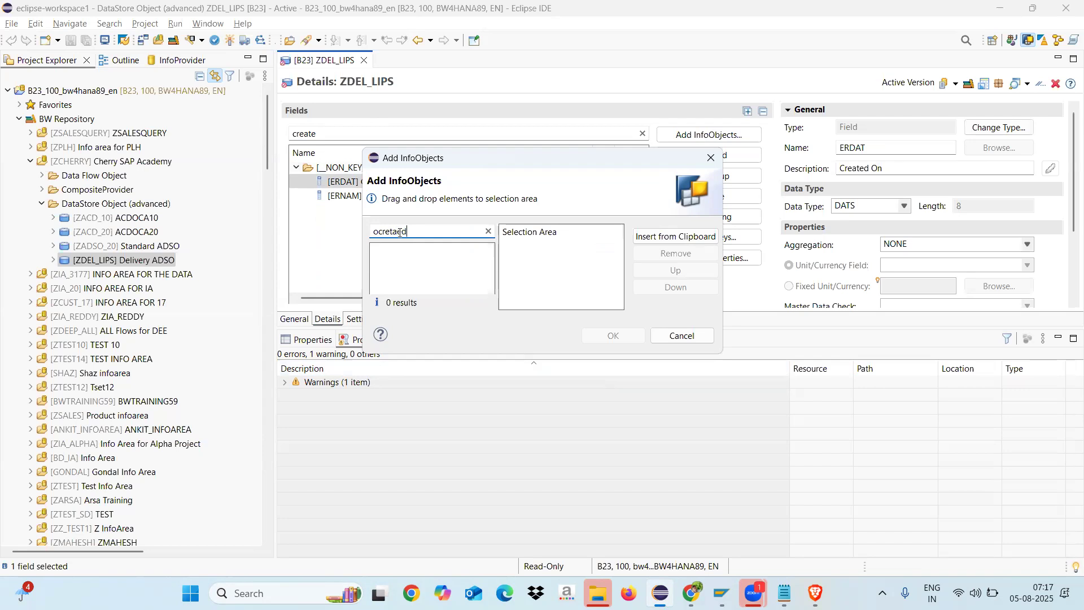
{"action": "key", "text": "BackSpace"}
{"action": "key", "text": "BackSpace"}
{"action": "key", "text": "BackSpace"}
{"action": "key", "text": "BackSpace"}
{"action": "key", "text": "BackSpace"}
{"action": "key", "text": "BackSpace"}
{"action": "key", "text": "BackSpace"}
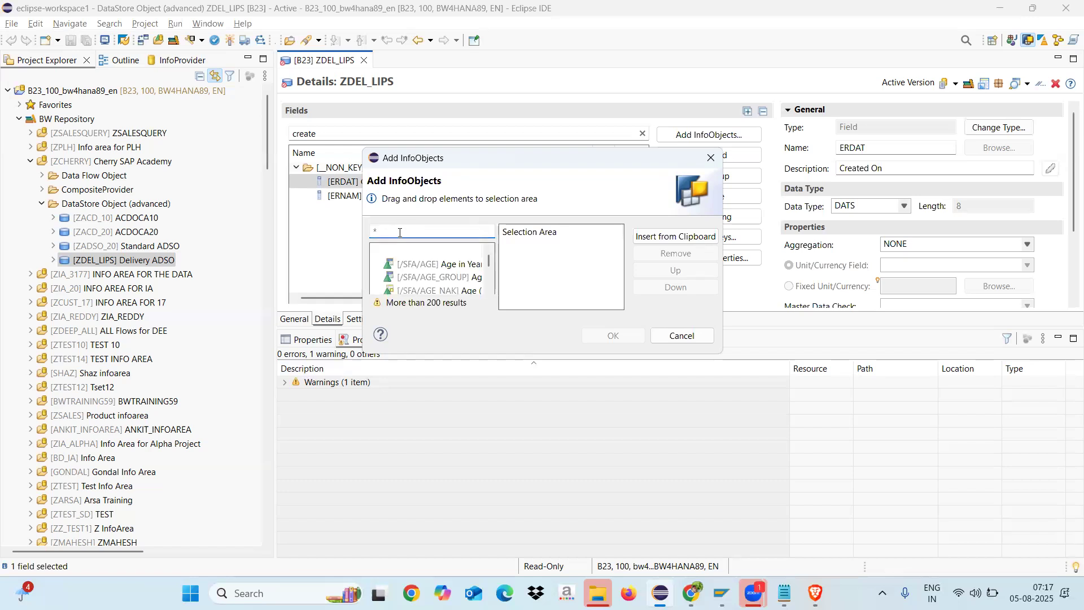
Step: Search the InfoObjects for "0cre" and put 0CREATEDON into the selection area
{"action": "left_click", "coordinate": [397, 229]}
{"action": "type", "text": "0cr"}
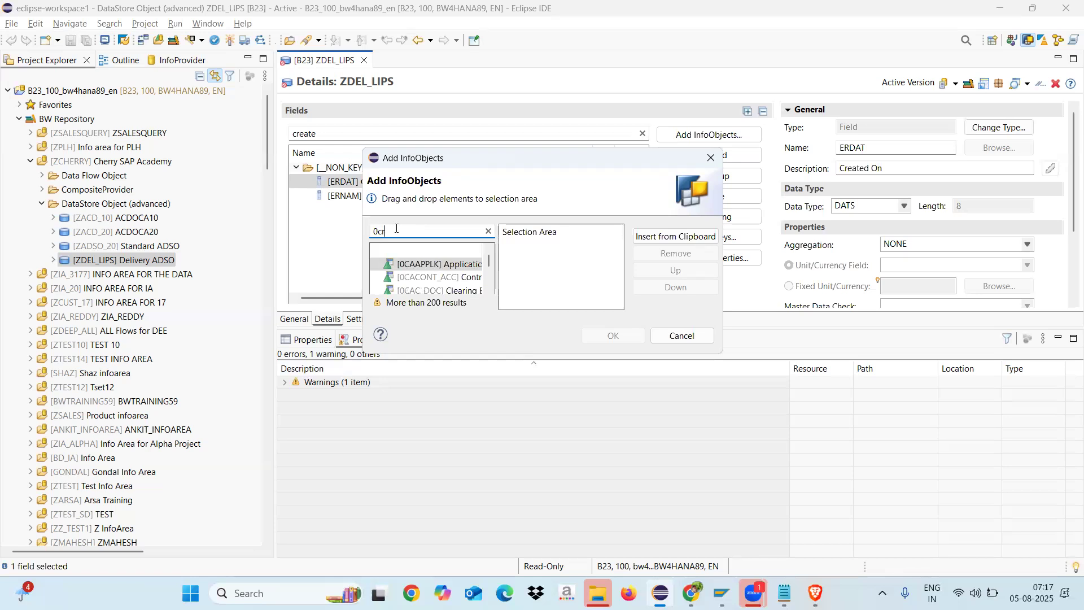
{"action": "type", "text": "e"}
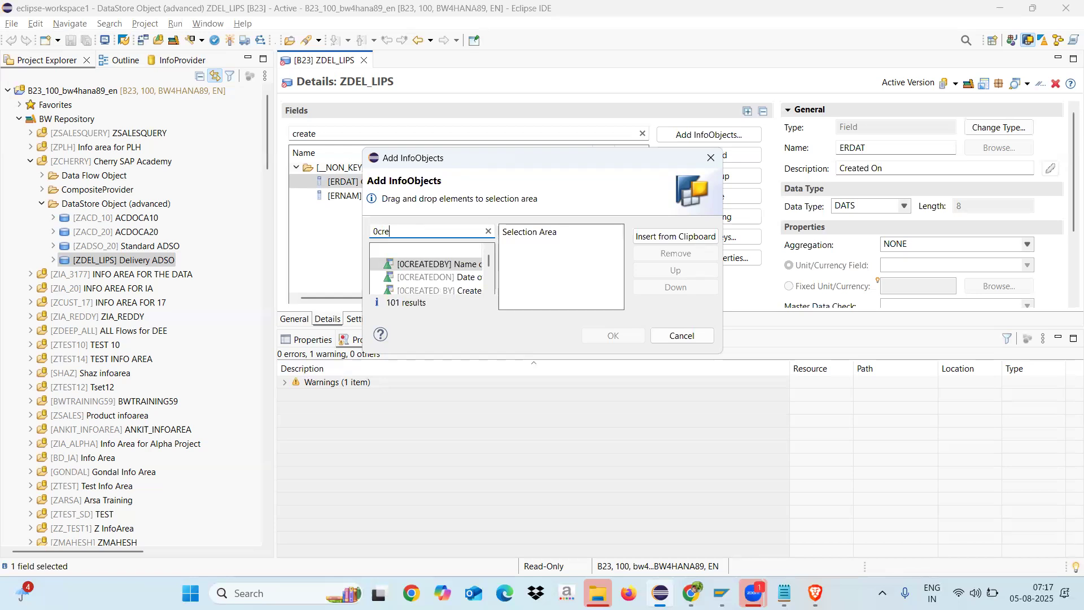
{"action": "double_click", "coordinate": [420, 277]}
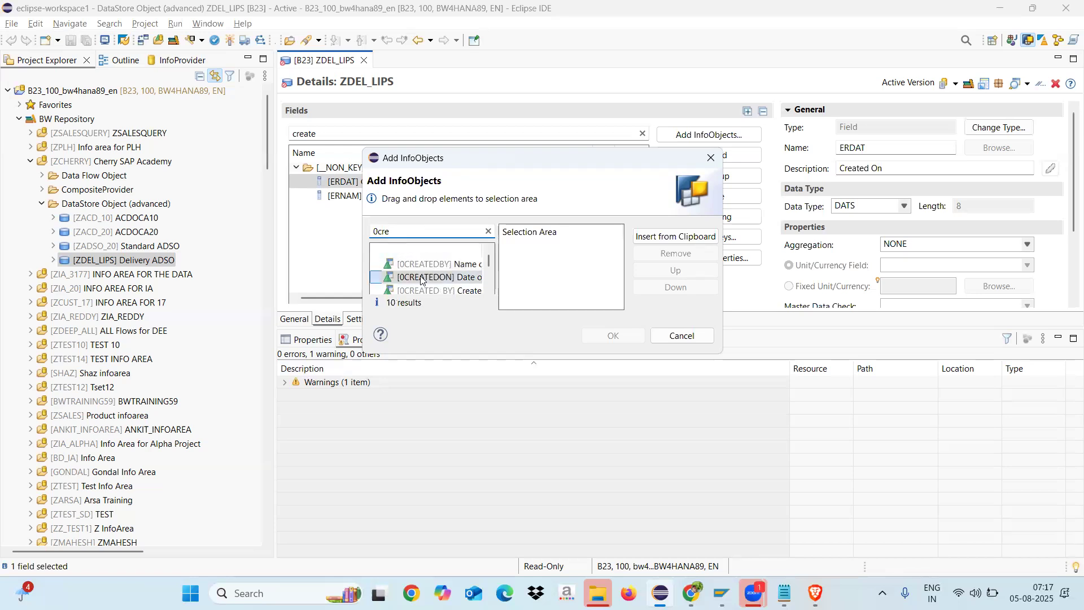
Step: Search the InfoObjects for "0chang" to look for a changed-on date
{"action": "left_click", "coordinate": [402, 232]}
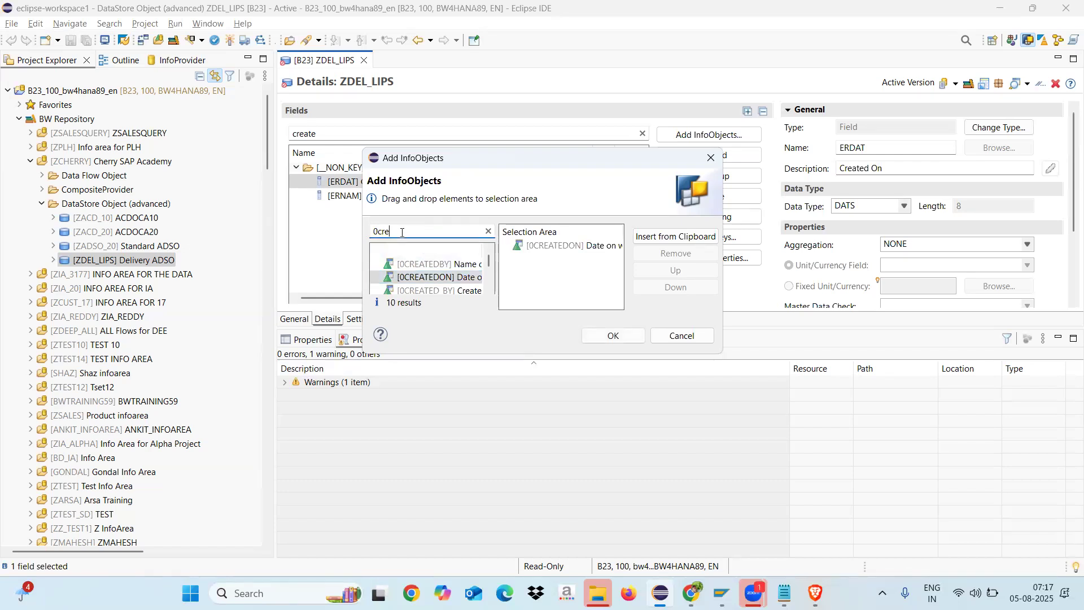
{"action": "key", "text": "BackSpace"}
{"action": "key", "text": "BackSpace"}
{"action": "type", "text": "han"}
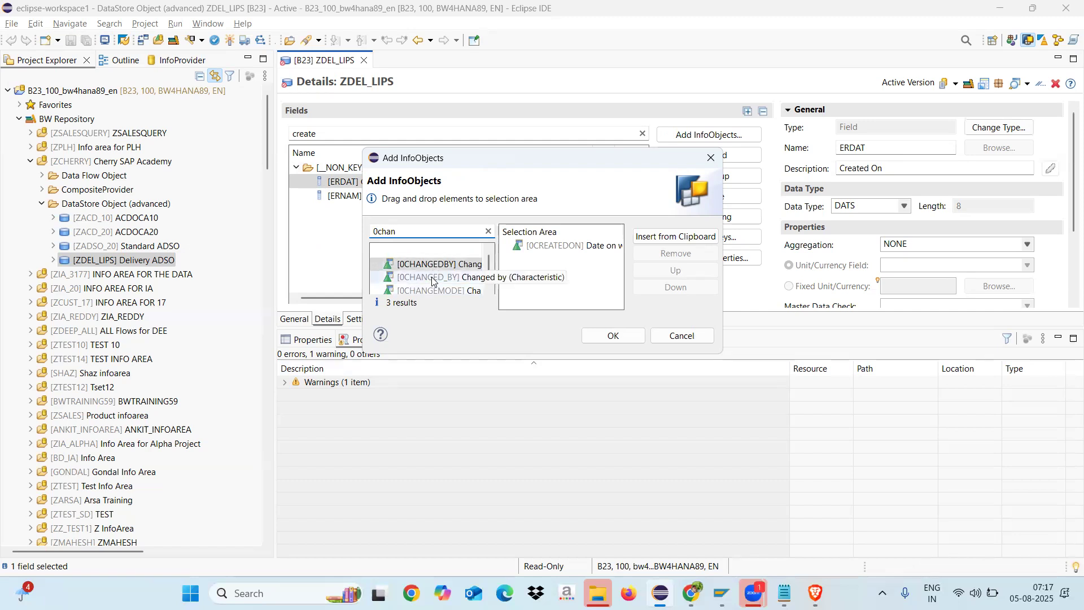
{"action": "left_click", "coordinate": [489, 290]}
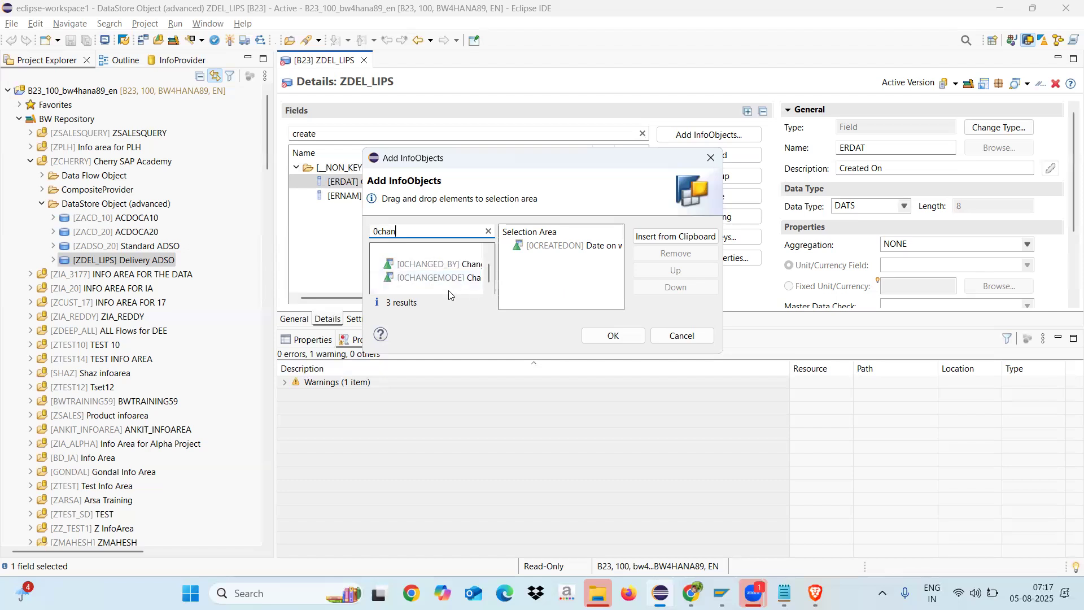
{"action": "type", "text": "d"}
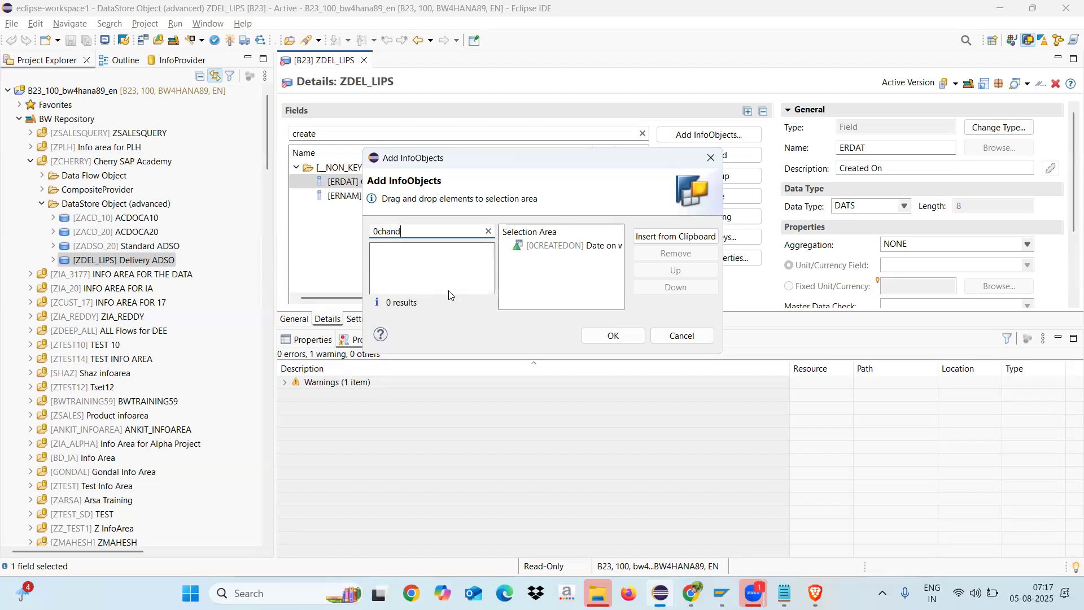
{"action": "key", "text": "BackSpace"}
{"action": "type", "text": "g"}
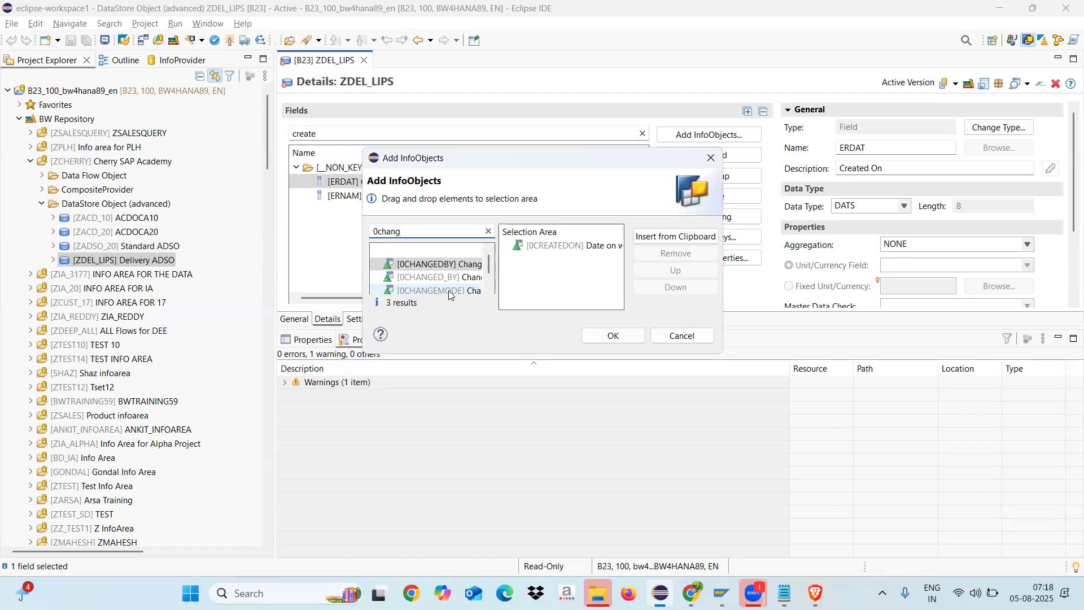
Step: Search for "0aed", select InfoObject 0AEDAT Changed On as well and add the selected InfoObjects to the ADSO
{"action": "key", "text": "BackSpace"}
{"action": "key", "text": "BackSpace"}
{"action": "key", "text": "BackSpace"}
{"action": "key", "text": "BackSpace"}
{"action": "key", "text": "BackSpace"}
{"action": "type", "text": "aed"}
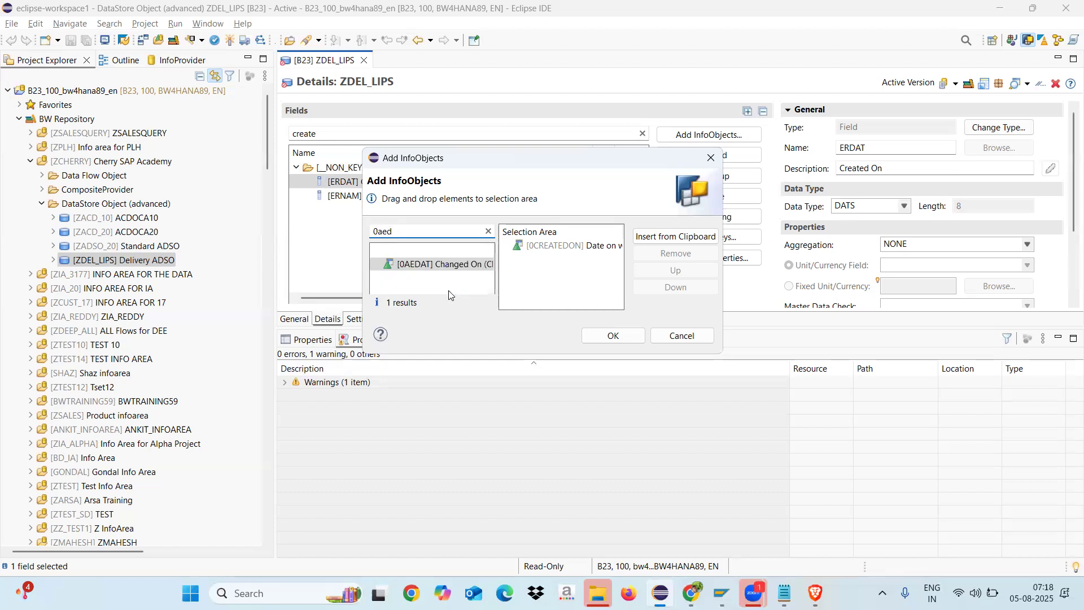
{"action": "double_click", "coordinate": [419, 270]}
{"action": "left_click", "coordinate": [611, 335]}
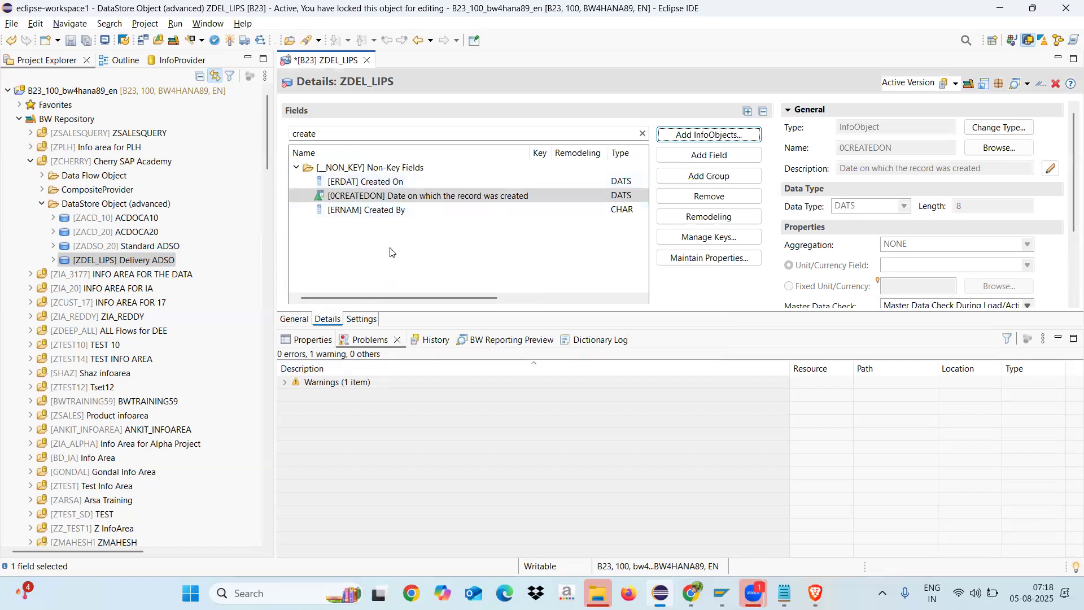
Step: Try to add InfoObject 0AEDAT to the Delivery ADSO a second time
{"action": "left_click", "coordinate": [683, 136]}
{"action": "type", "text": "*"}
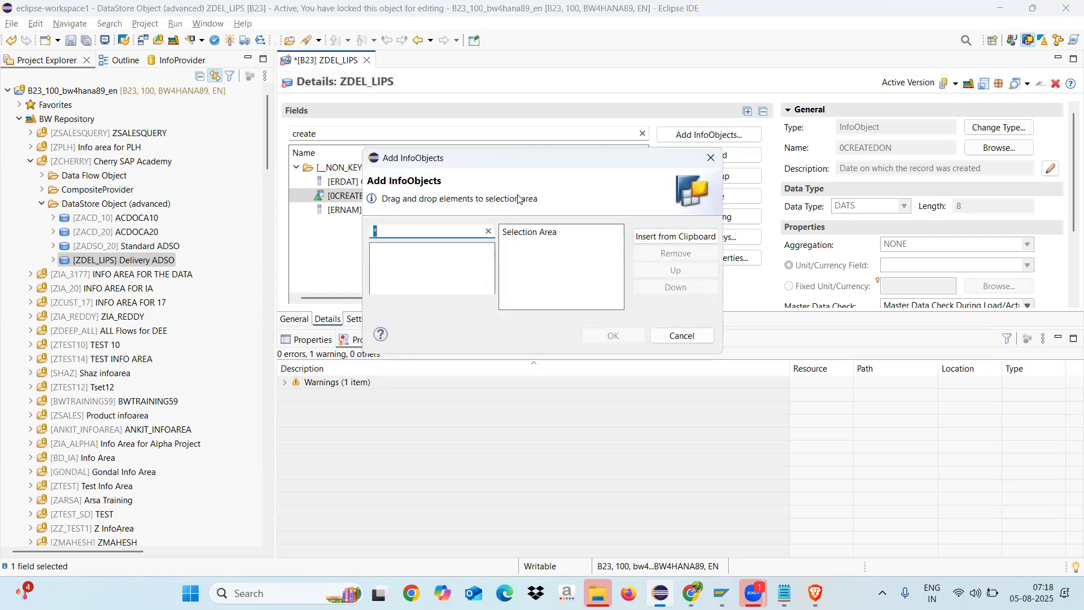
{"action": "key", "text": "BackSpace"}
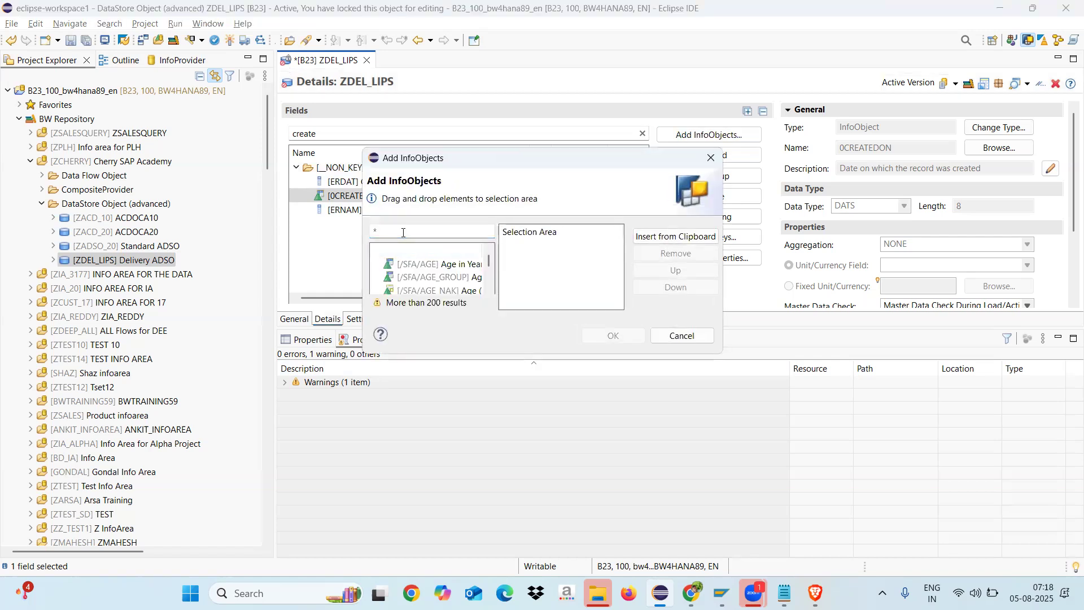
{"action": "left_click", "coordinate": [403, 233]}
{"action": "type", "text": "0AEDAT"}
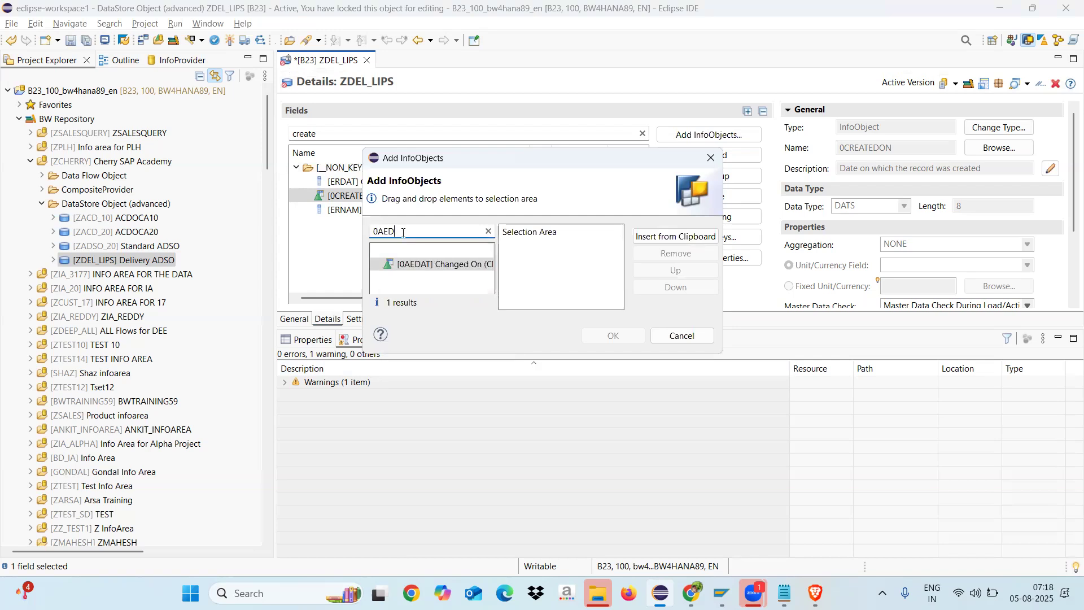
{"action": "left_click", "coordinate": [404, 270]}
{"action": "double_click", "coordinate": [404, 270]}
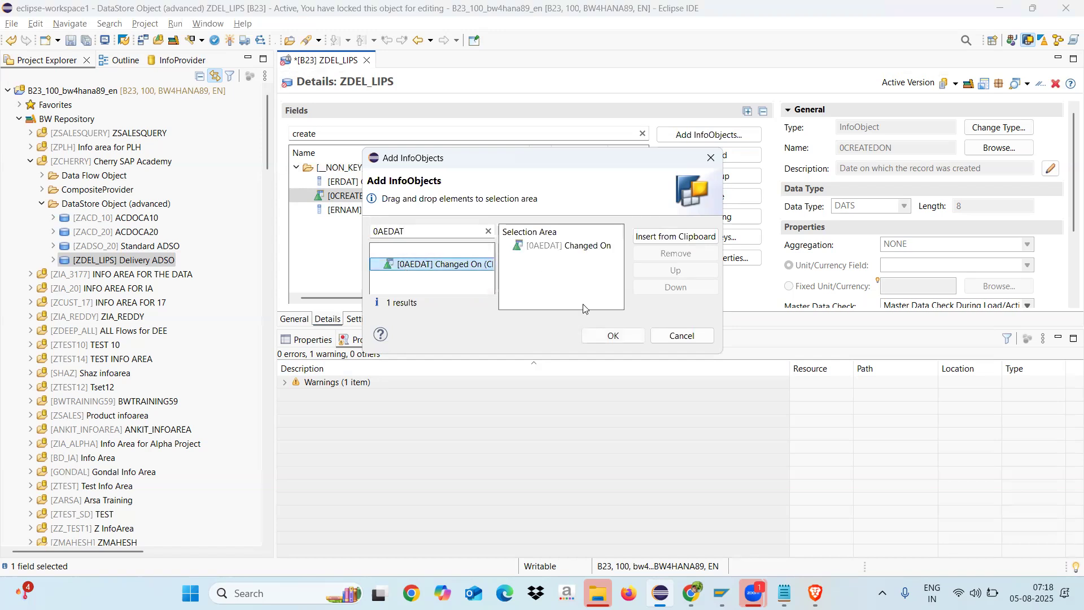
{"action": "left_click", "coordinate": [632, 337]}
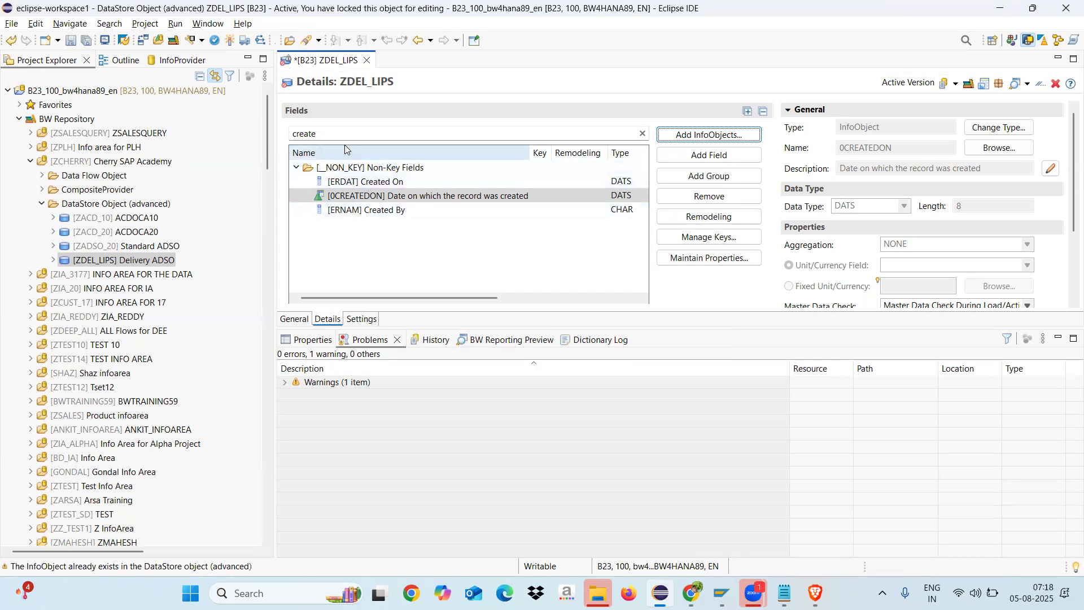
Step: Replace the field filter with "AEDA" and try to activate the Delivery ADSO
{"action": "left_click", "coordinate": [334, 132]}
{"action": "key", "text": "BackSpace"}
{"action": "key", "text": "BackSpace"}
{"action": "key", "text": "BackSpace"}
{"action": "key", "text": "BackSpace"}
{"action": "key", "text": "BackSpace"}
{"action": "key", "text": "BackSpace"}
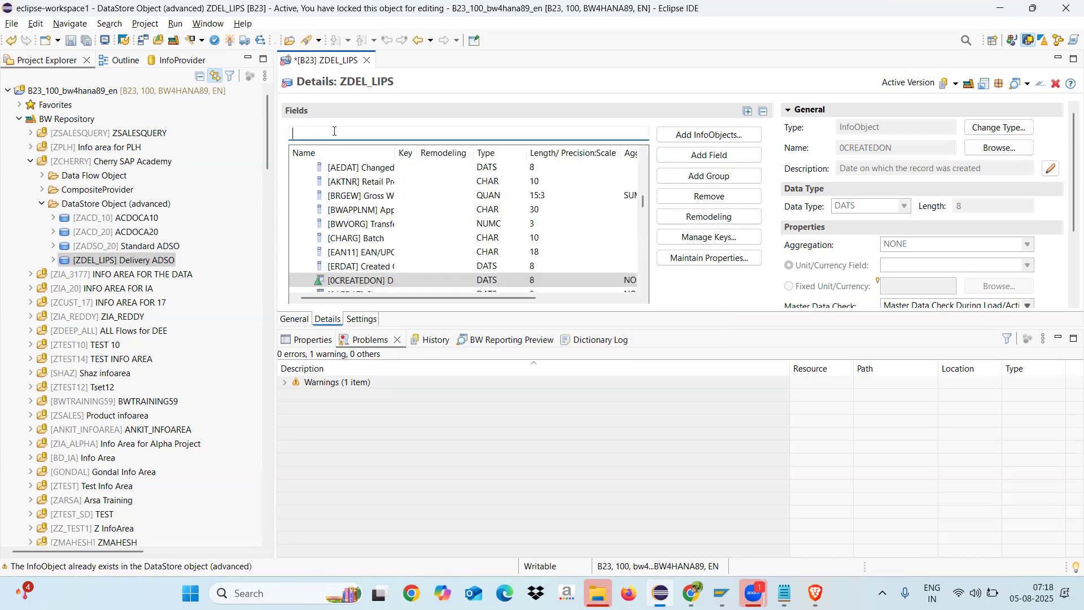
{"action": "type", "text": "DA"}
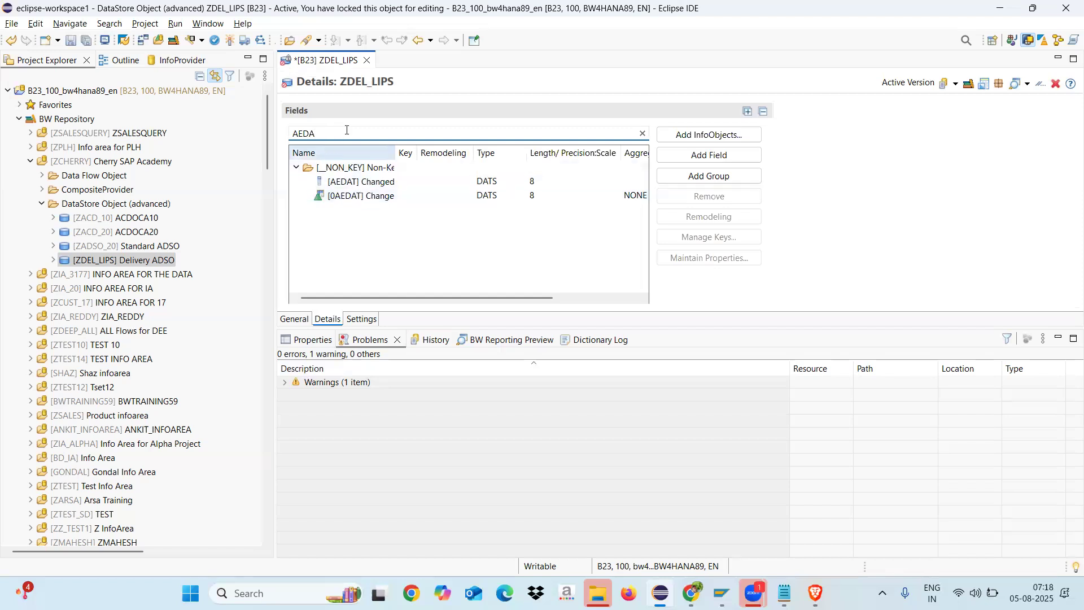
{"action": "left_click", "coordinate": [231, 40]}
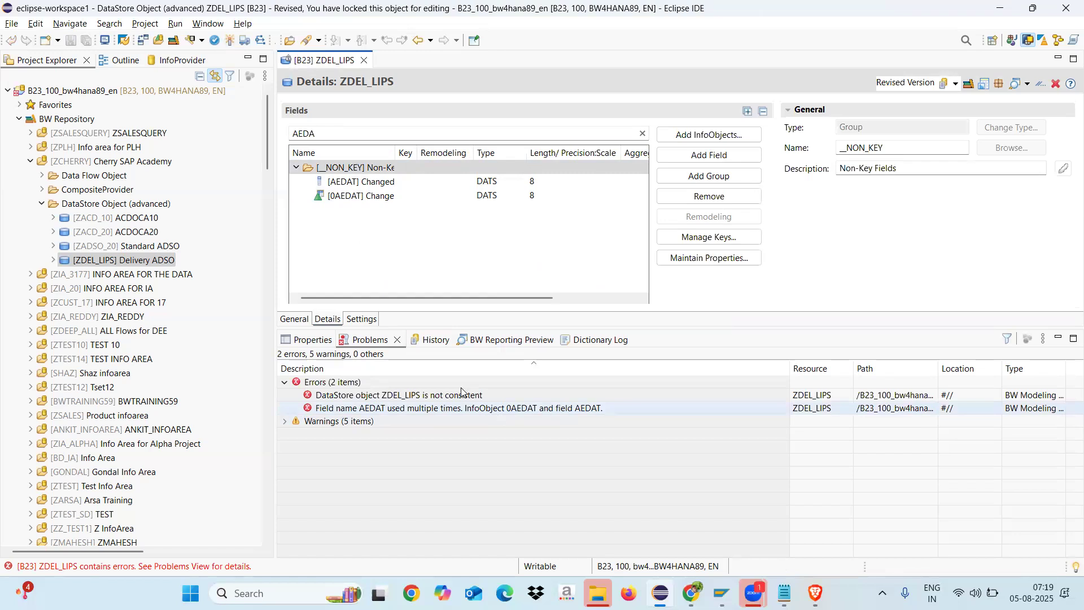
Step: Remove the plain AEDAT field from the Non-Key Fields and activate the Delivery ADSO again
{"action": "left_click", "coordinate": [361, 182]}
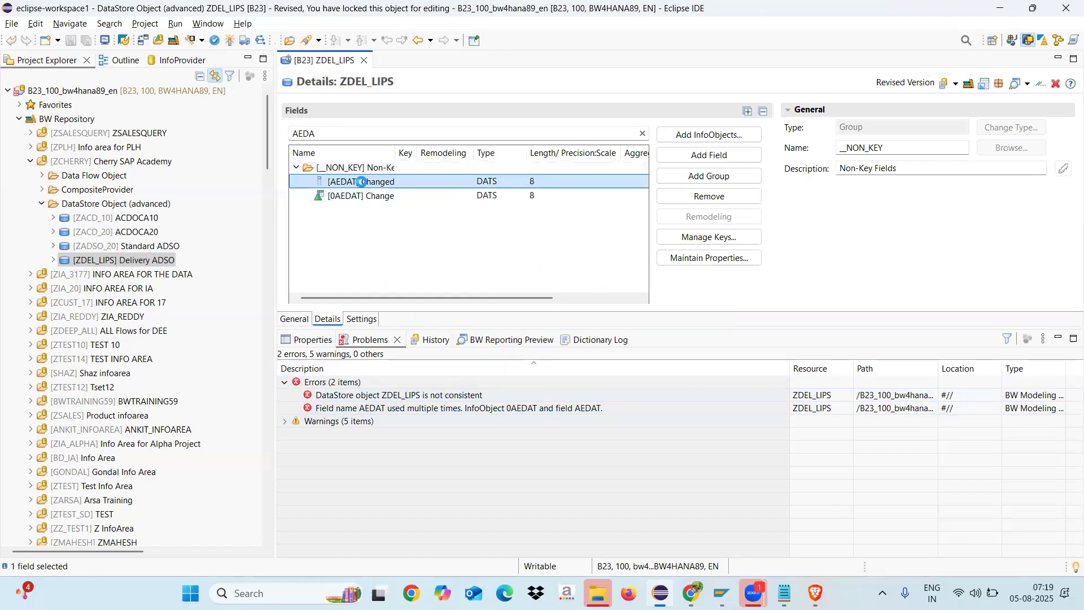
{"action": "right_click", "coordinate": [362, 186]}
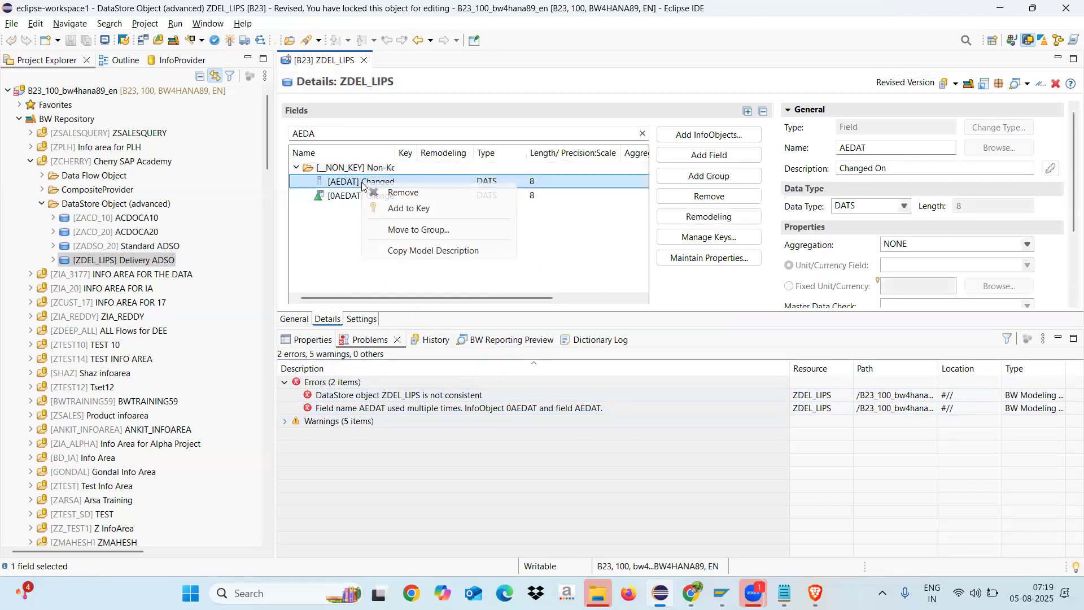
{"action": "left_click", "coordinate": [408, 192]}
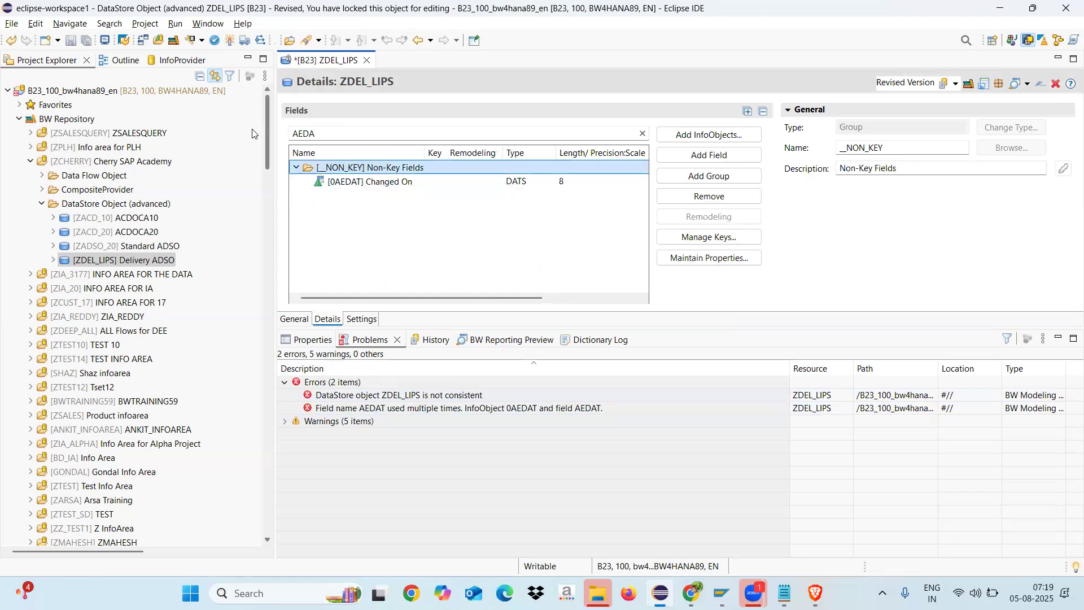
{"action": "left_click", "coordinate": [232, 41]}
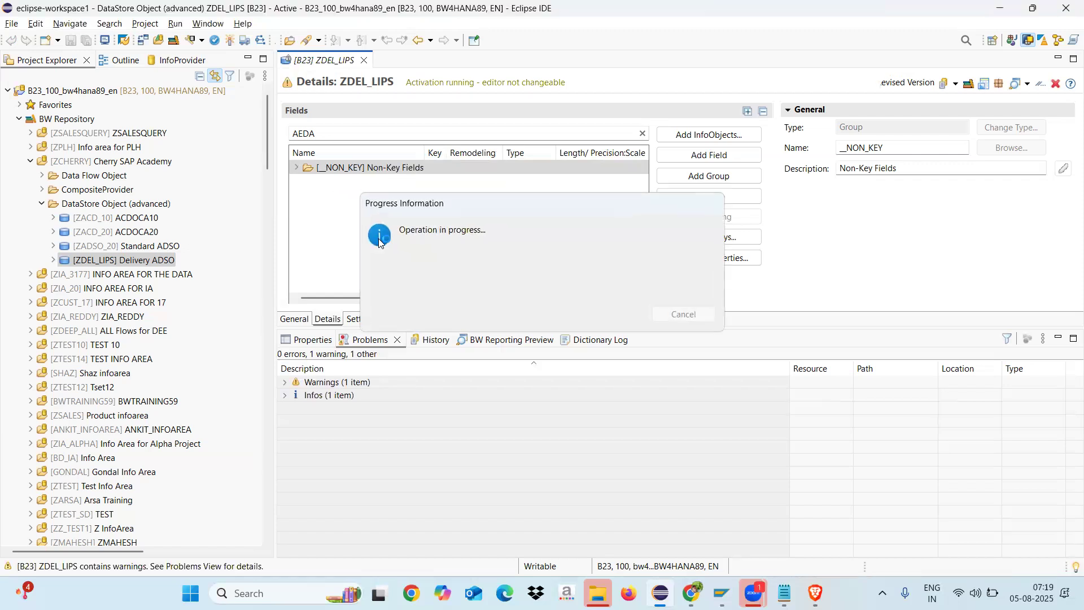
Step: Close the ADSO editor, open the rules of the transformation under Delivery ADSO and enlarge the editor area
{"action": "left_click", "coordinate": [364, 60]}
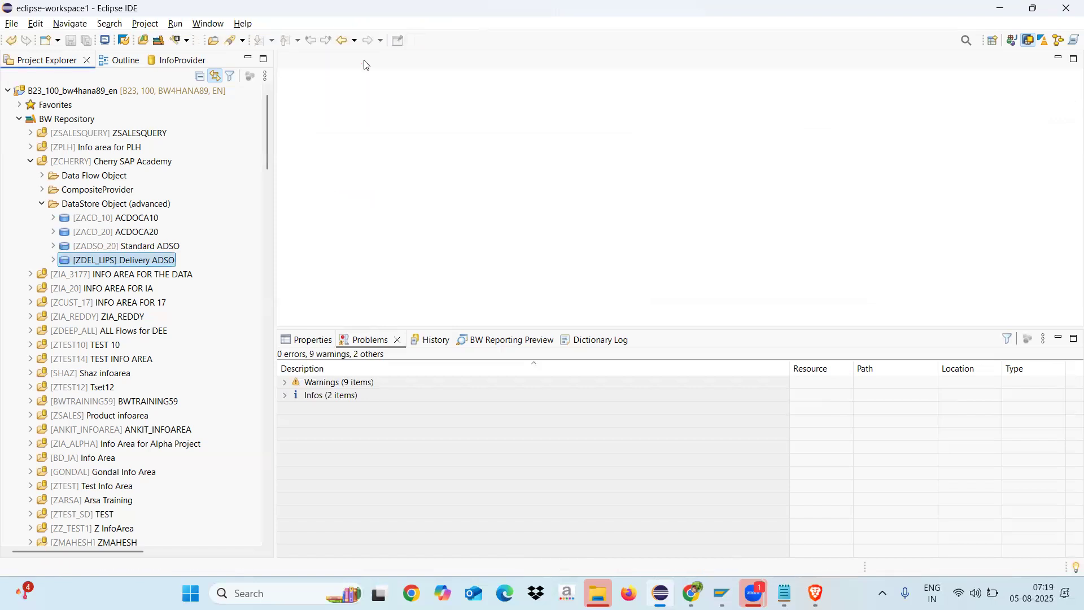
{"action": "left_click", "coordinate": [54, 260]}
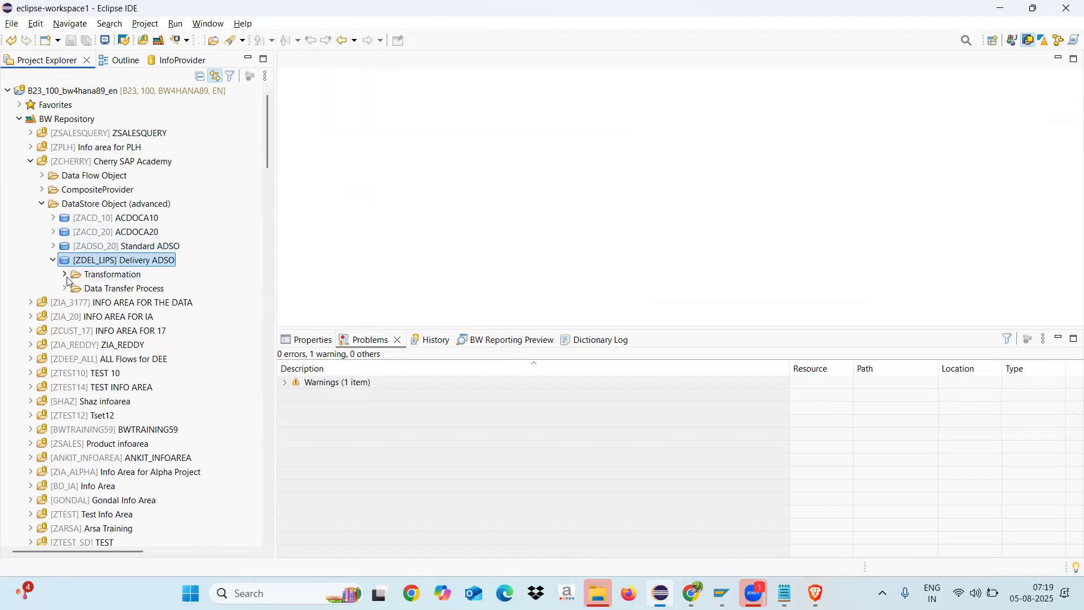
{"action": "left_click", "coordinate": [64, 275]}
{"action": "double_click", "coordinate": [120, 288]}
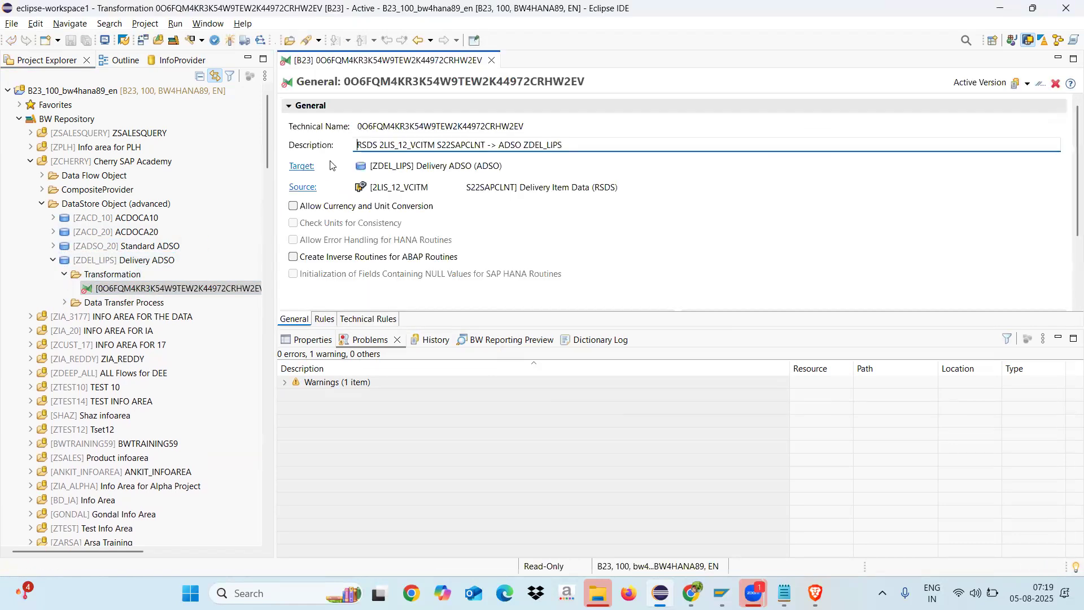
{"action": "left_click", "coordinate": [324, 320]}
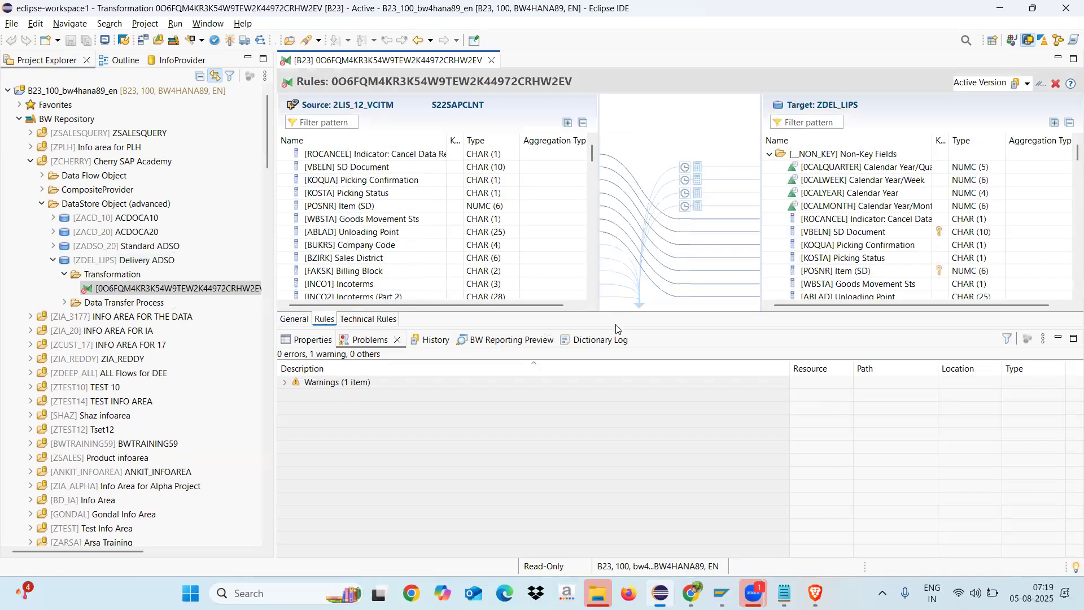
{"action": "left_click_drag", "start_coordinate": [615, 328], "coordinate": [616, 442]}
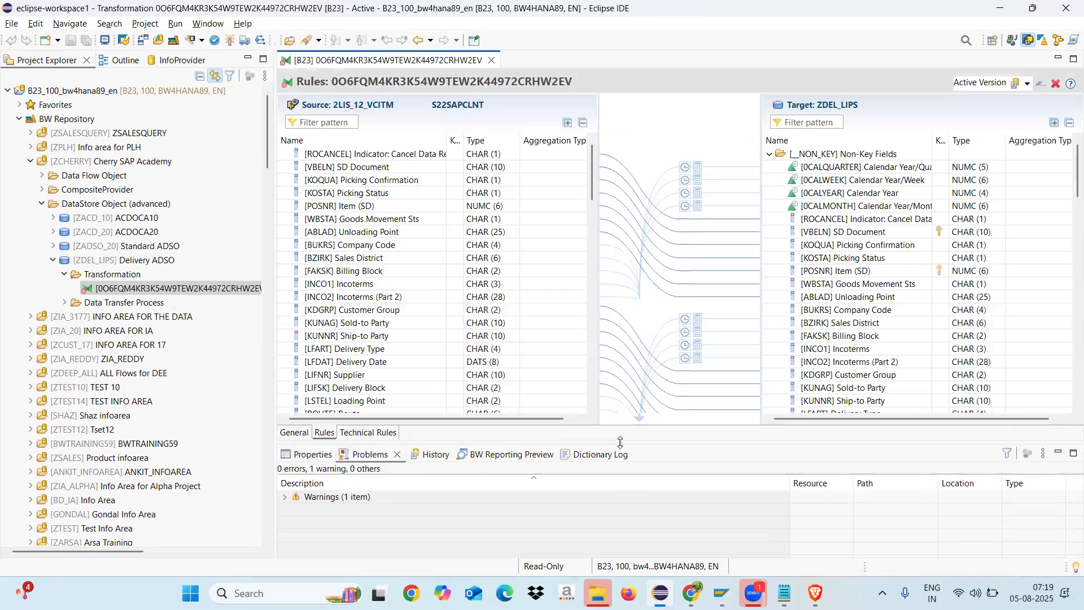
Step: Filter the target fields by "0creat" and the source fields by "erdat", and map ERDAT to 0CREATEDON
{"action": "left_click", "coordinate": [801, 122]}
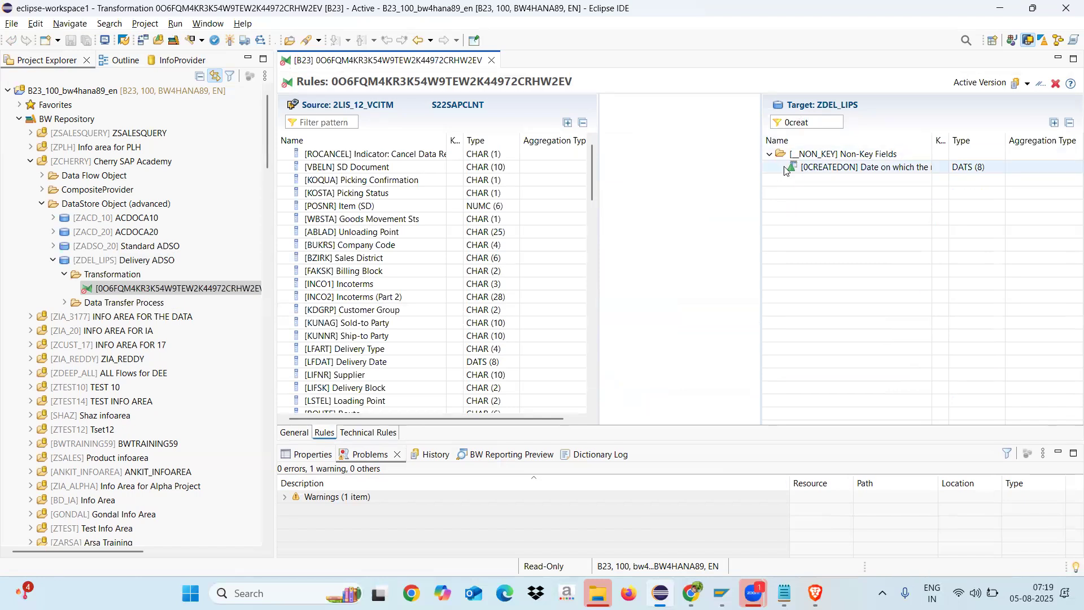
{"action": "left_click", "coordinate": [326, 121]}
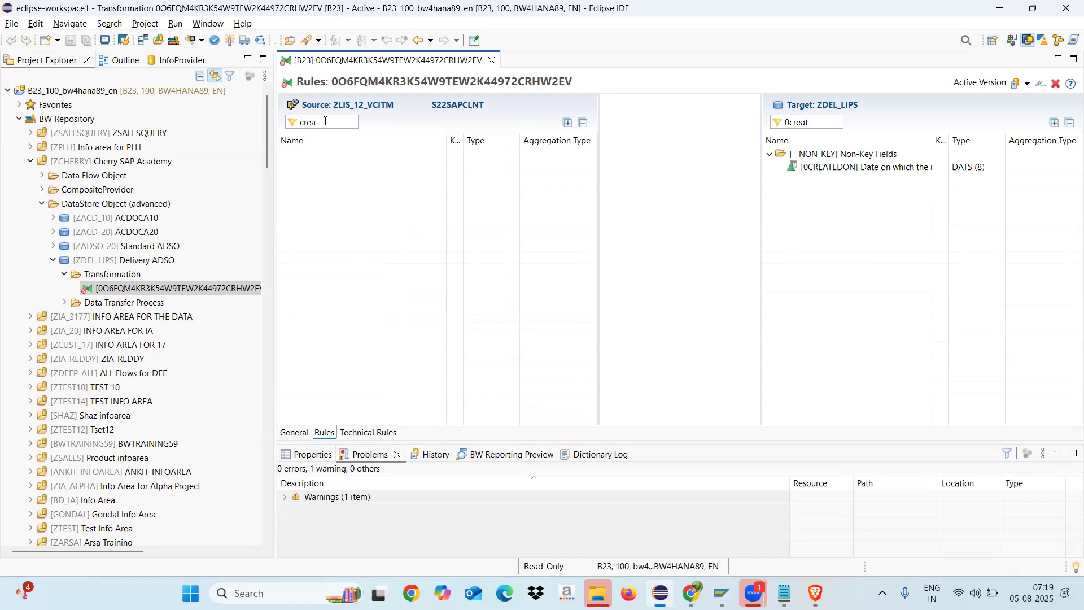
{"action": "key", "text": "BackSpace"}
{"action": "key", "text": "BackSpace"}
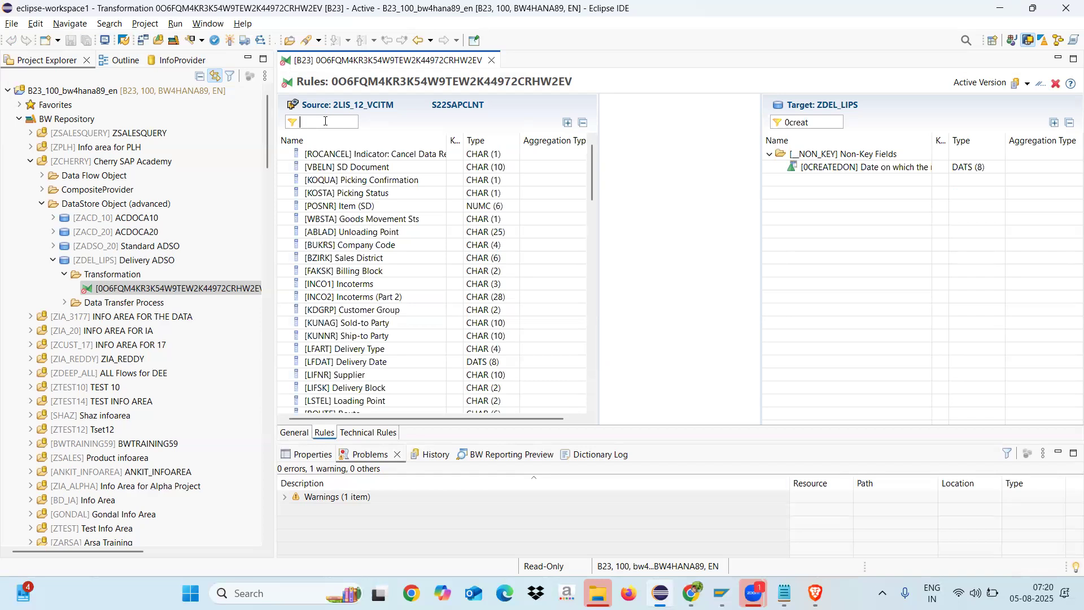
{"action": "type", "text": "erda"}
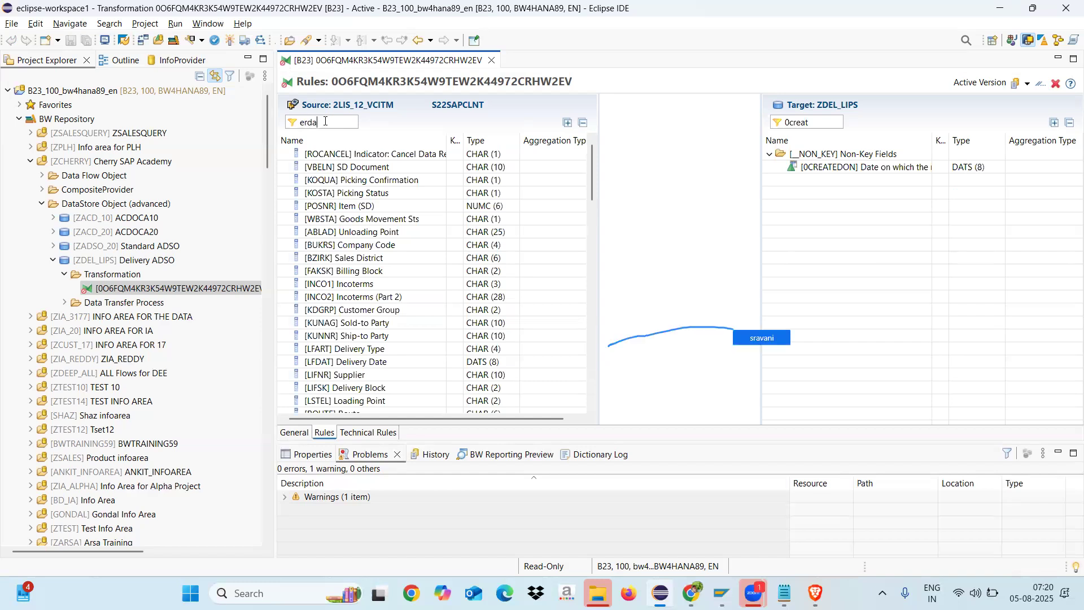
{"action": "type", "text": "t"}
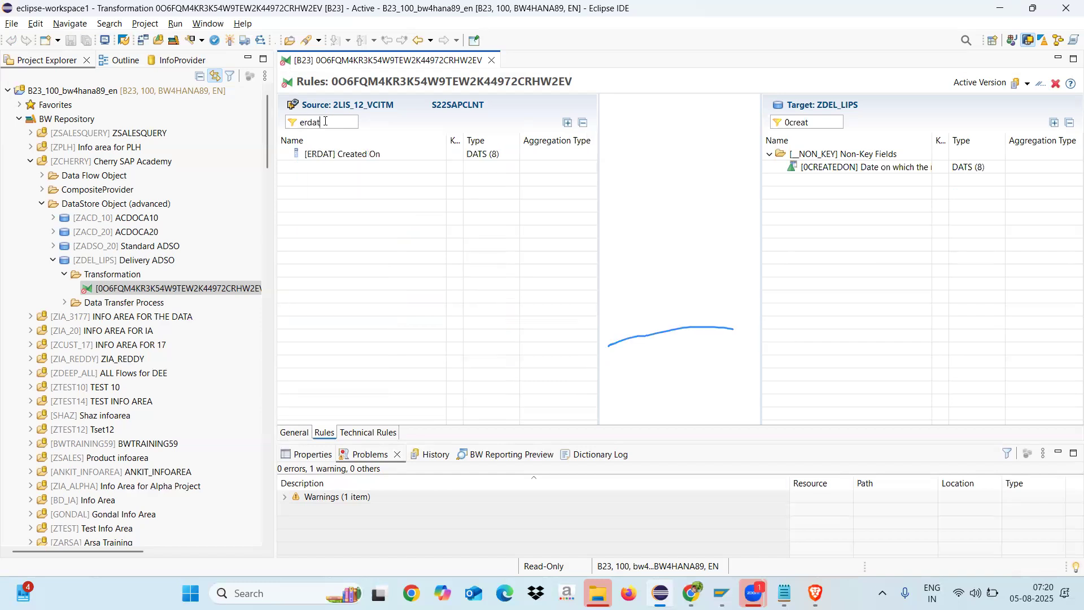
{"action": "left_click", "coordinate": [378, 159]}
{"action": "left_click", "coordinate": [377, 159]}
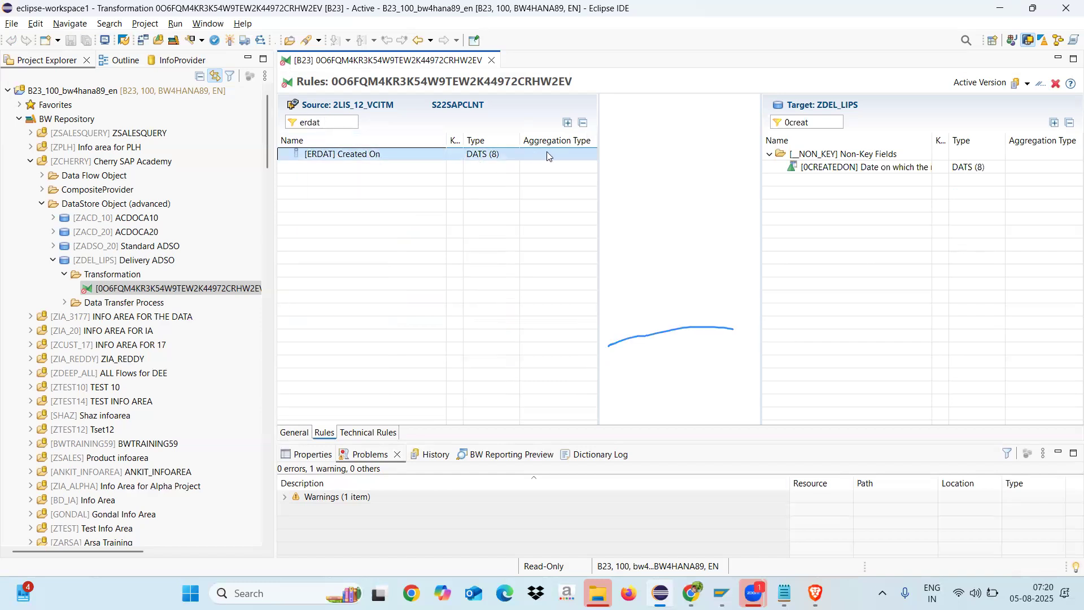
{"action": "left_click_drag", "start_coordinate": [553, 154], "coordinate": [785, 168]}
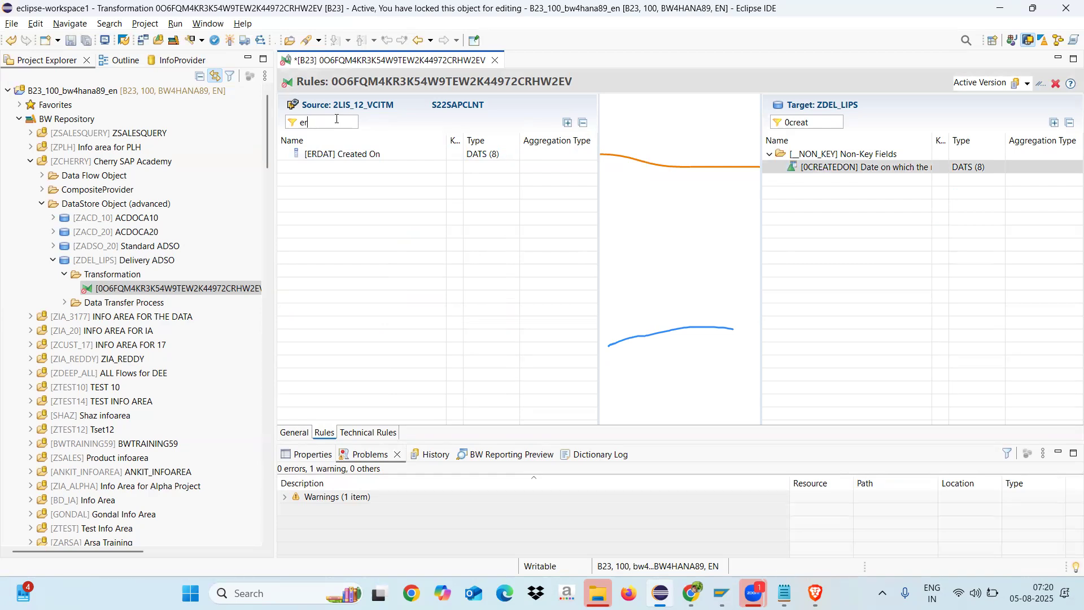
Step: Filter the source by "aedat" and the target by "AEDAT", and map source field AEDAT to 0AEDAT
{"action": "key", "text": "BackSpace"}
{"action": "key", "text": "BackSpace"}
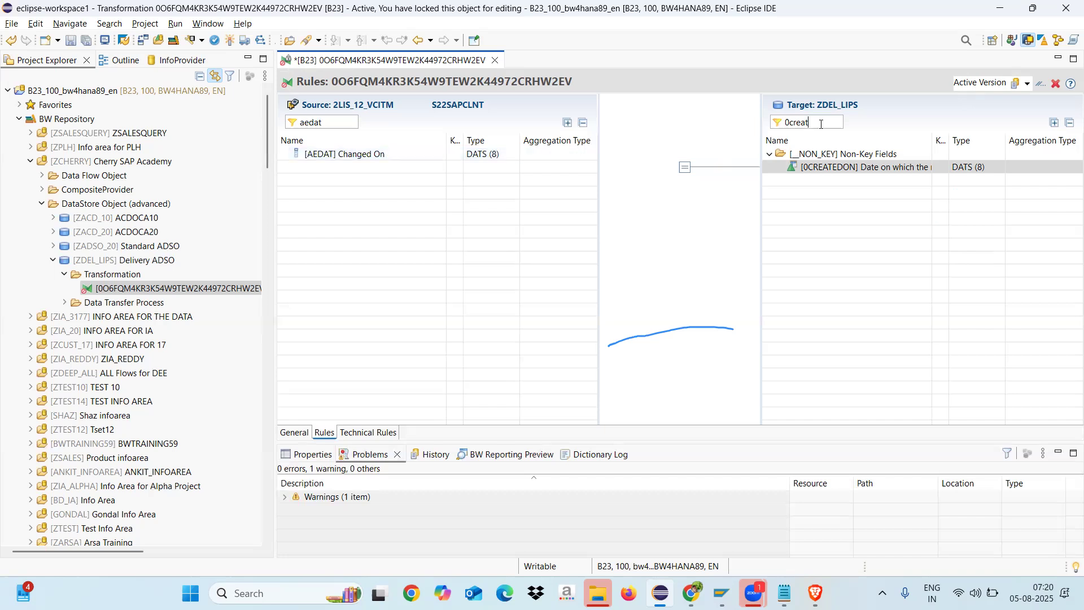
{"action": "key", "text": "BackSpace"}
{"action": "key", "text": "BackSpace"}
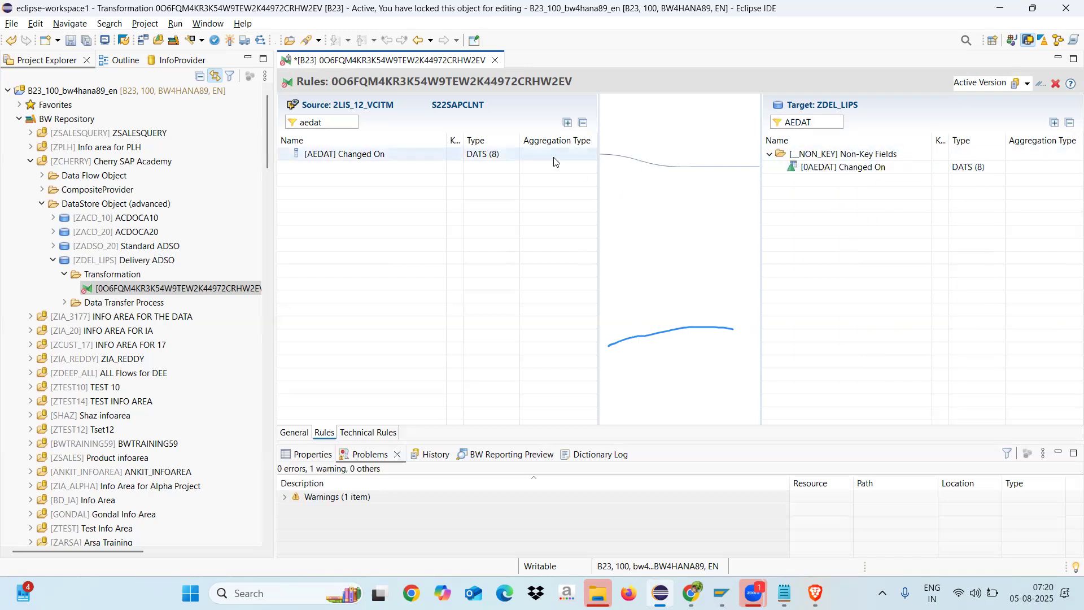
{"action": "left_click", "coordinate": [570, 155]}
{"action": "left_click_drag", "start_coordinate": [570, 153], "coordinate": [788, 174]}
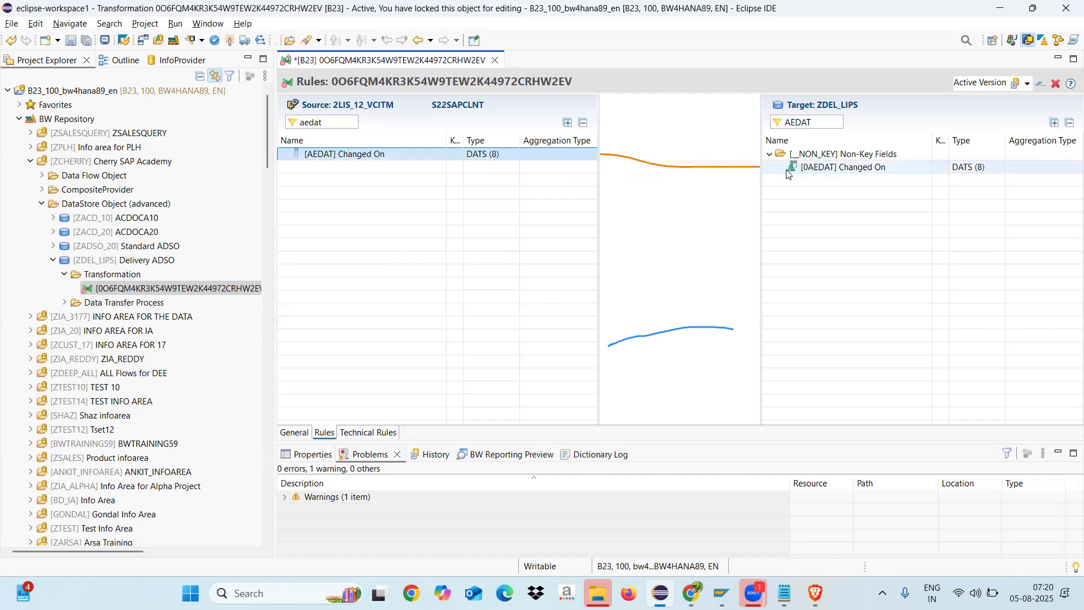
{"action": "left_click", "coordinate": [714, 224]}
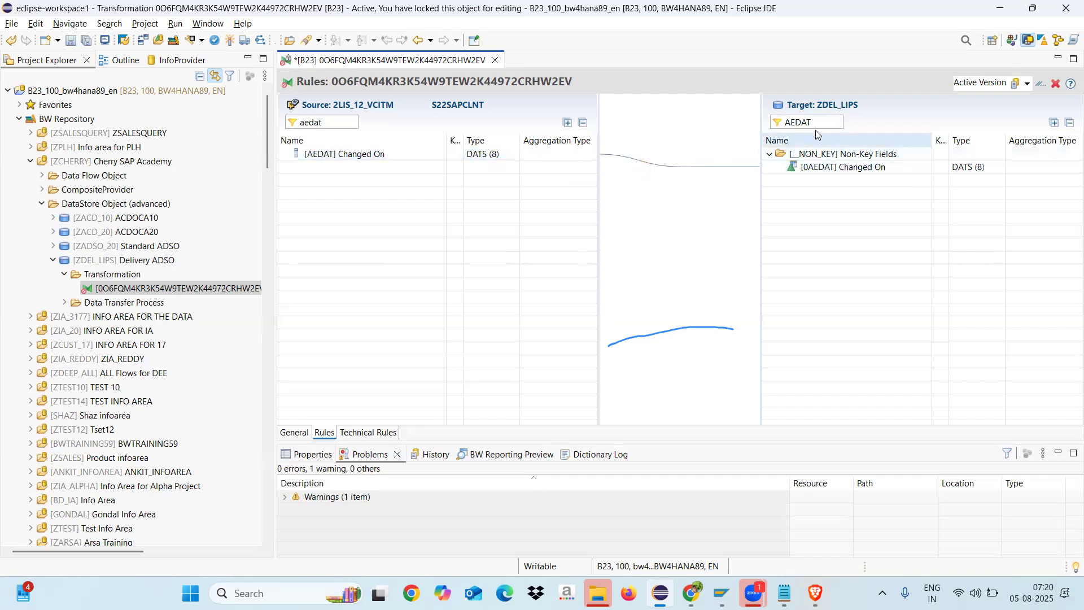
Step: Clear the source and target field filters and examine the 0CREATEDON and 0AEDAT rows among the target's Non-Key Fields
{"action": "key", "text": "BackSpace"}
{"action": "key", "text": "BackSpace"}
{"action": "key", "text": "BackSpace"}
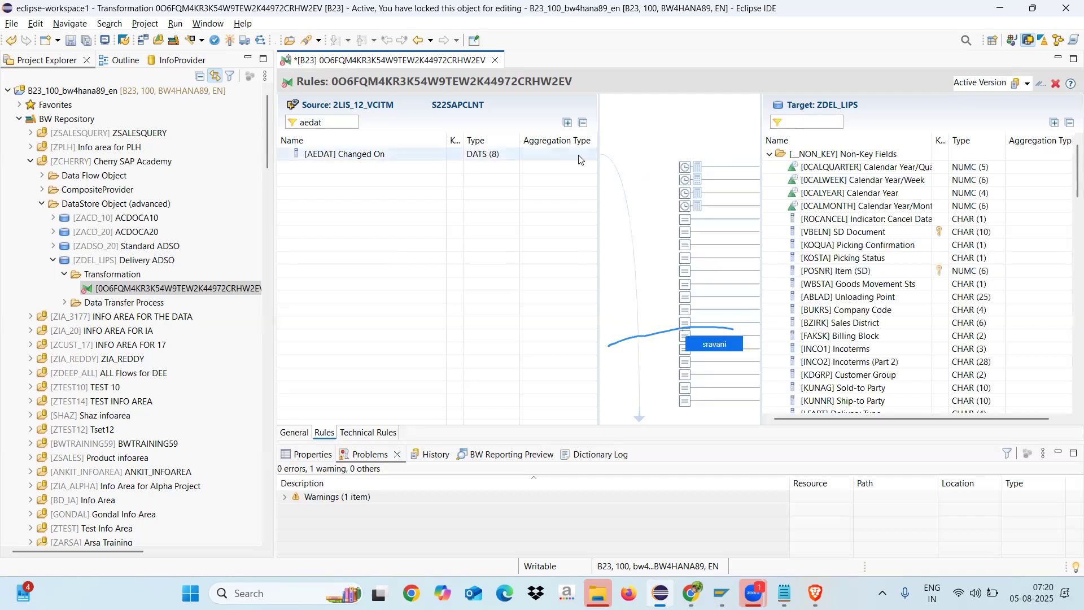
{"action": "left_click", "coordinate": [328, 124]}
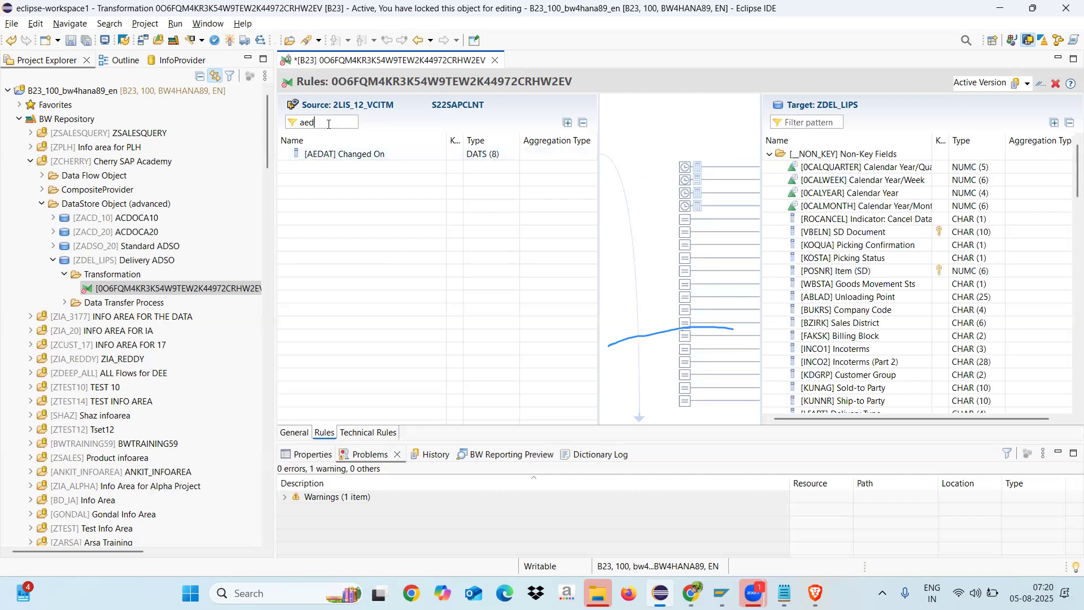
{"action": "key", "text": "BackSpace"}
{"action": "key", "text": "BackSpace"}
{"action": "key", "text": "BackSpace"}
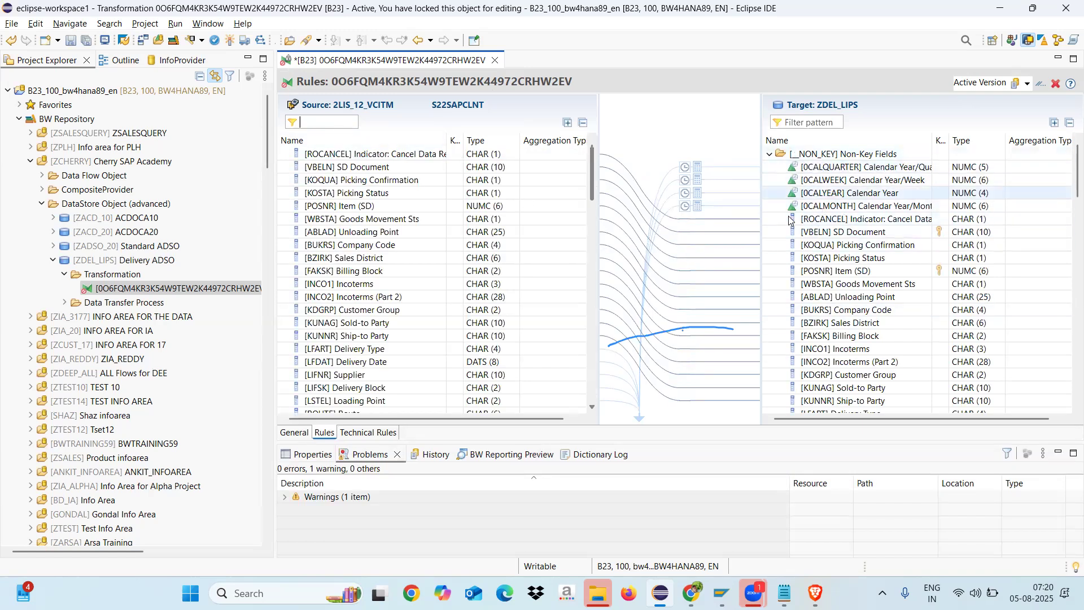
{"action": "scroll", "coordinate": [1067, 279], "scroll_direction": "down", "scroll_amount": 6}
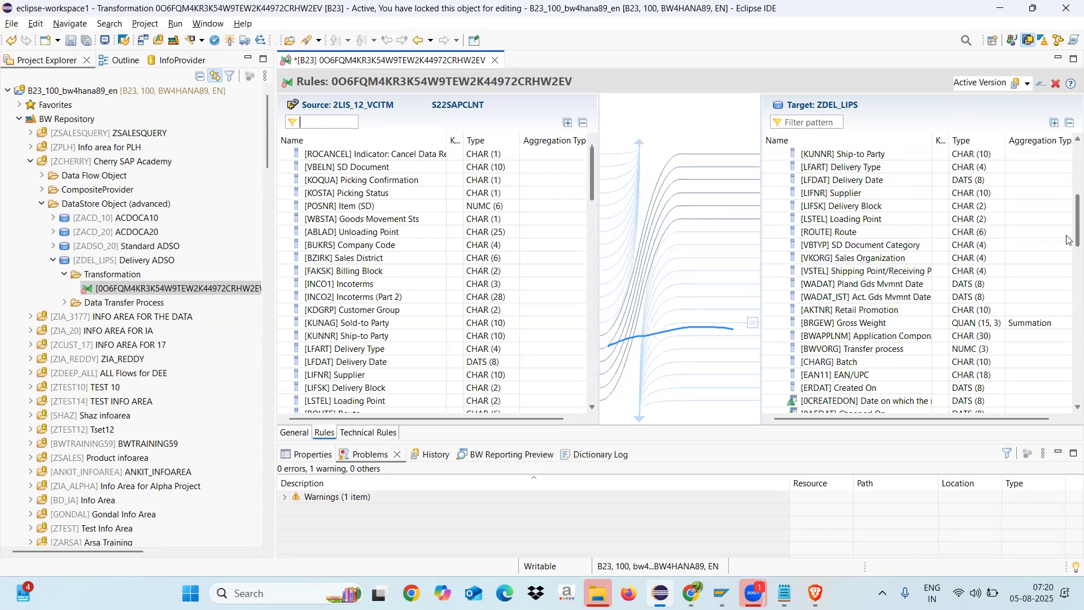
{"action": "right_click", "coordinate": [1071, 257]}
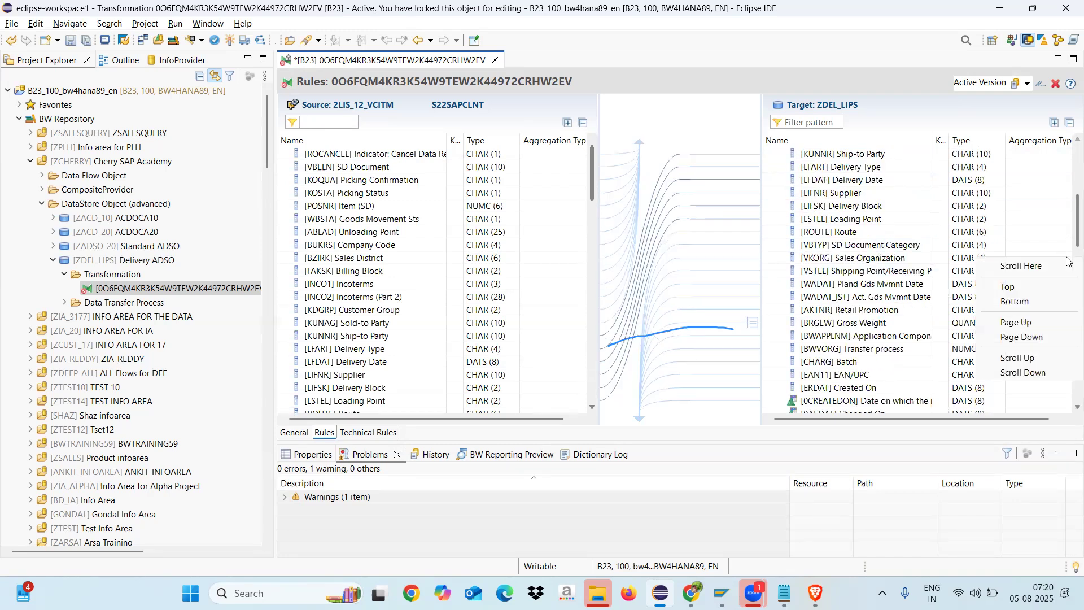
{"action": "left_click", "coordinate": [1070, 228]}
{"action": "left_click_drag", "start_coordinate": [1070, 228], "coordinate": [1070, 244]}
{"action": "scroll", "coordinate": [1067, 247], "scroll_direction": "down", "scroll_amount": 4}
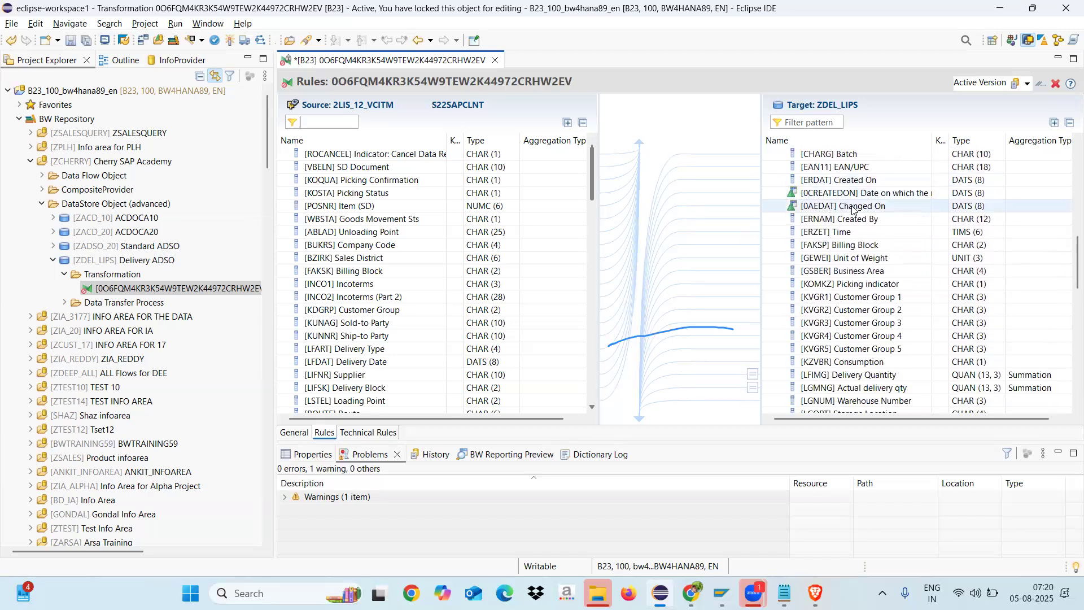
Step: Activate the transformation and close it, and open and activate the data transfer process under Delivery ADSO
{"action": "left_click", "coordinate": [230, 40]}
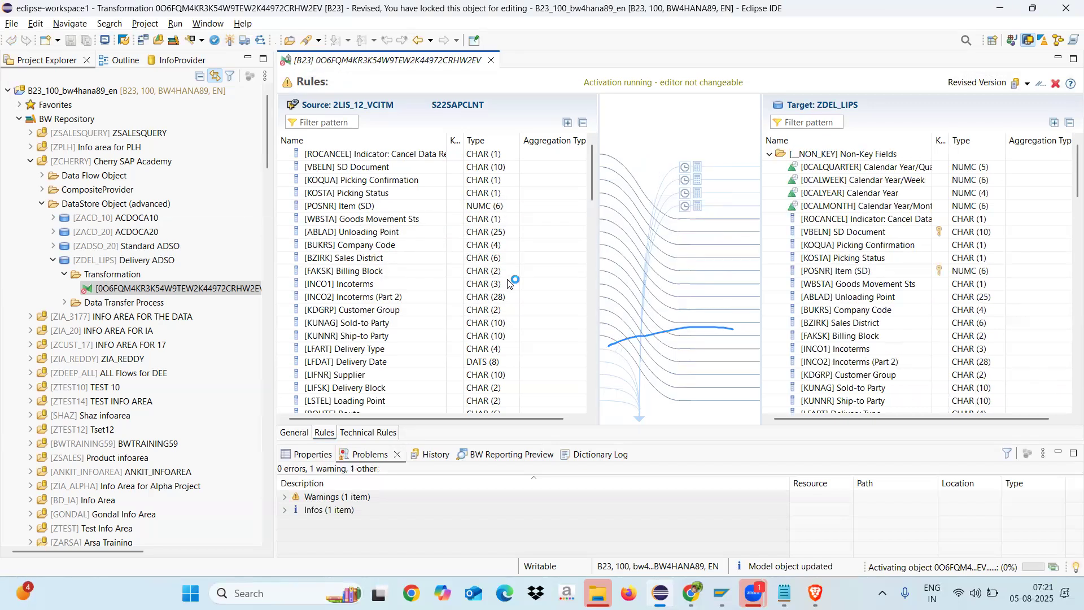
{"action": "left_click", "coordinate": [492, 60]}
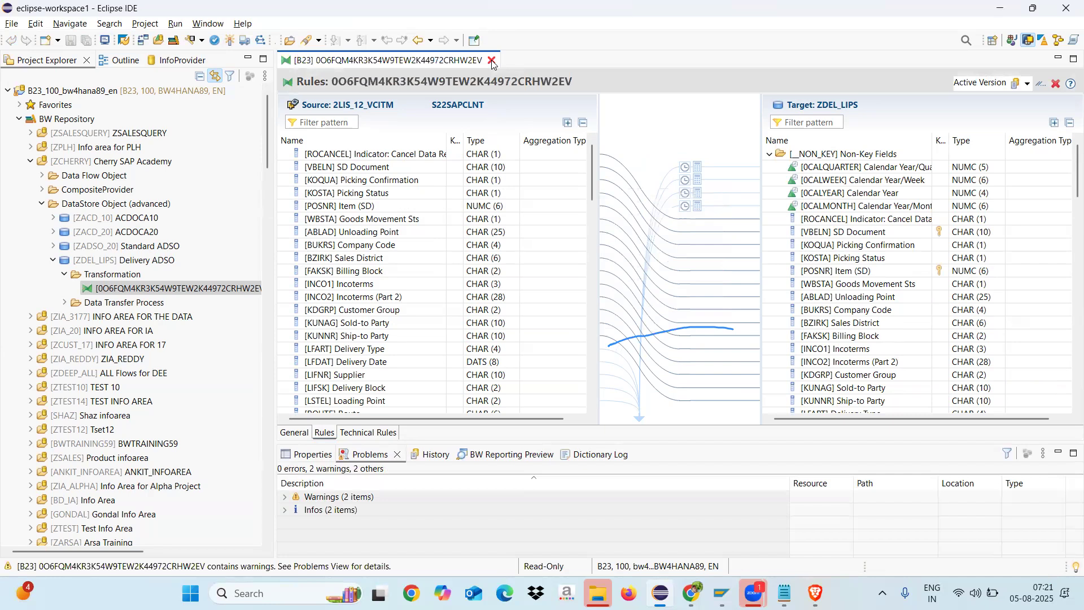
{"action": "left_click", "coordinate": [65, 302]}
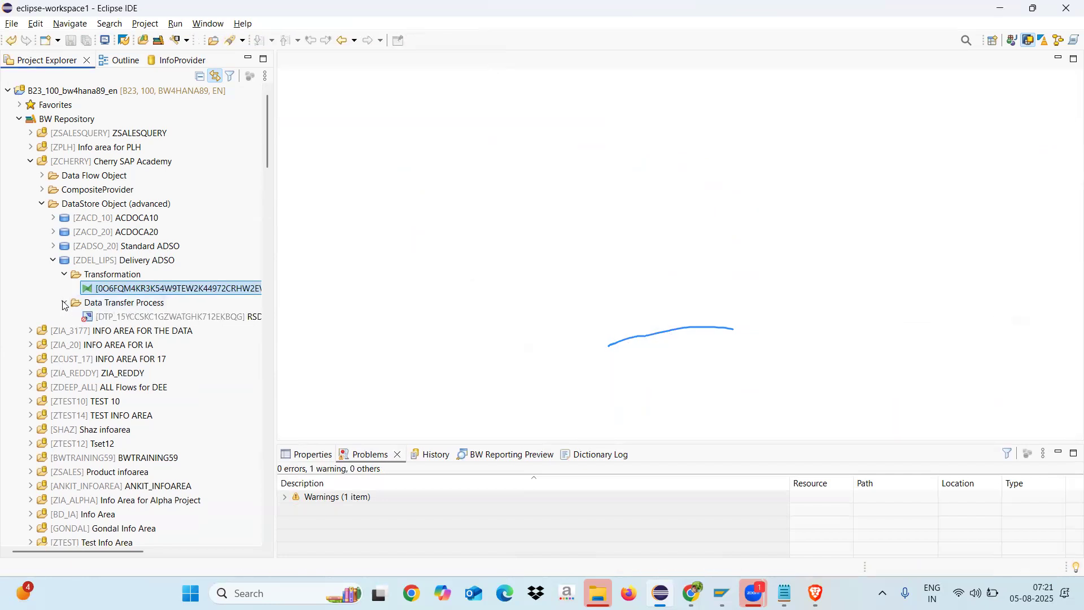
{"action": "left_click", "coordinate": [130, 320]}
{"action": "double_click", "coordinate": [130, 320]}
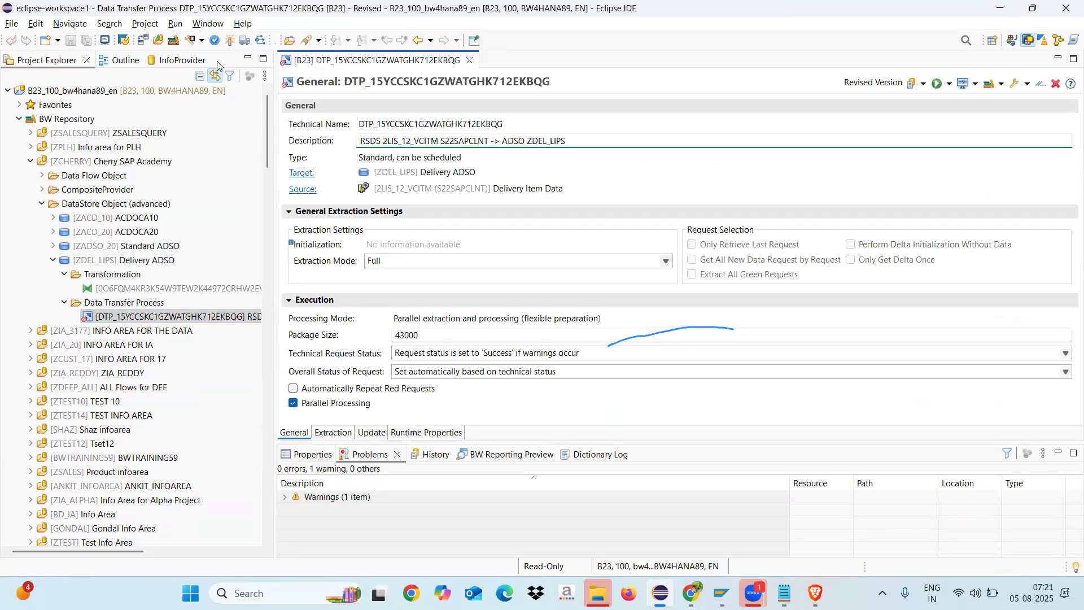
{"action": "left_click", "coordinate": [229, 40]}
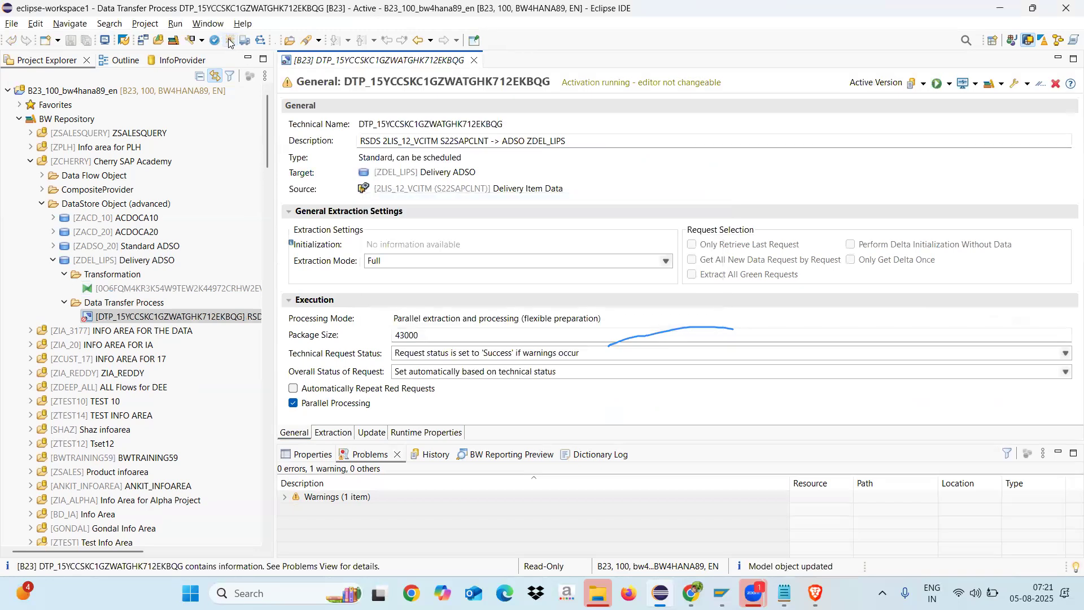
Step: Start an SAP GUI session for the project, run transaction rsmng and open the request management of DataStore object ZDEL_LIPS
{"action": "left_click", "coordinate": [124, 40]}
{"action": "left_click", "coordinate": [601, 336]}
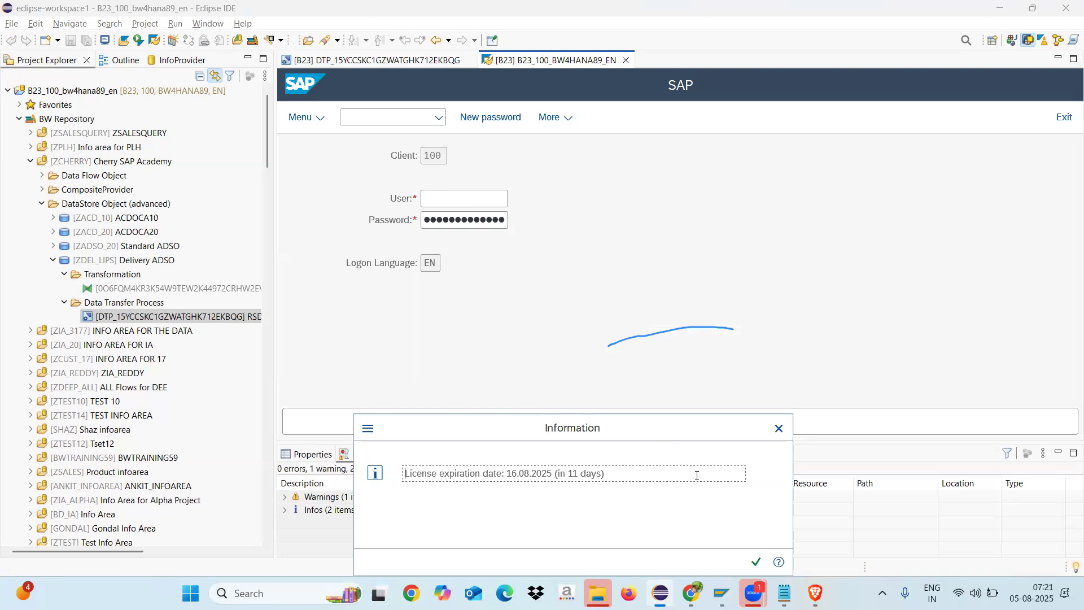
{"action": "left_click", "coordinate": [756, 561]}
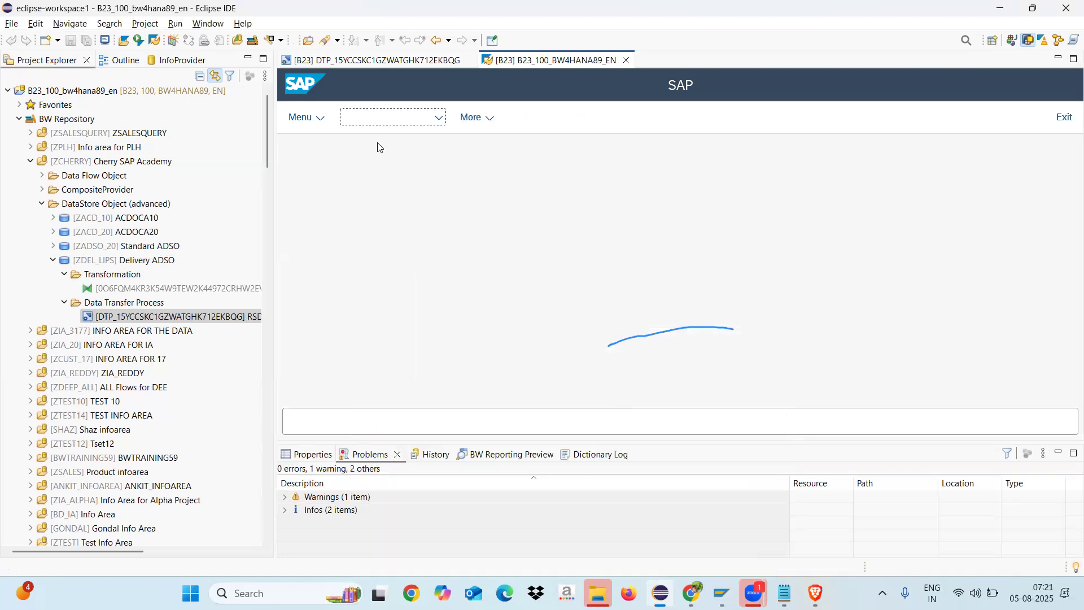
{"action": "type", "text": "rsmng"}
{"action": "key", "text": "Return"}
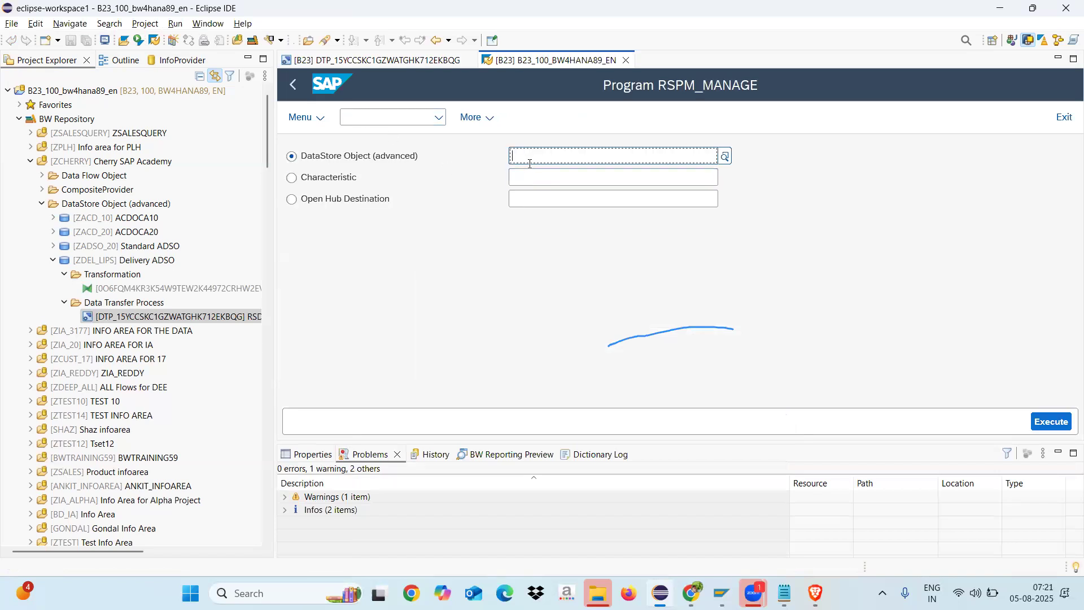
{"action": "type", "text": "ZDEL_LIPS"}
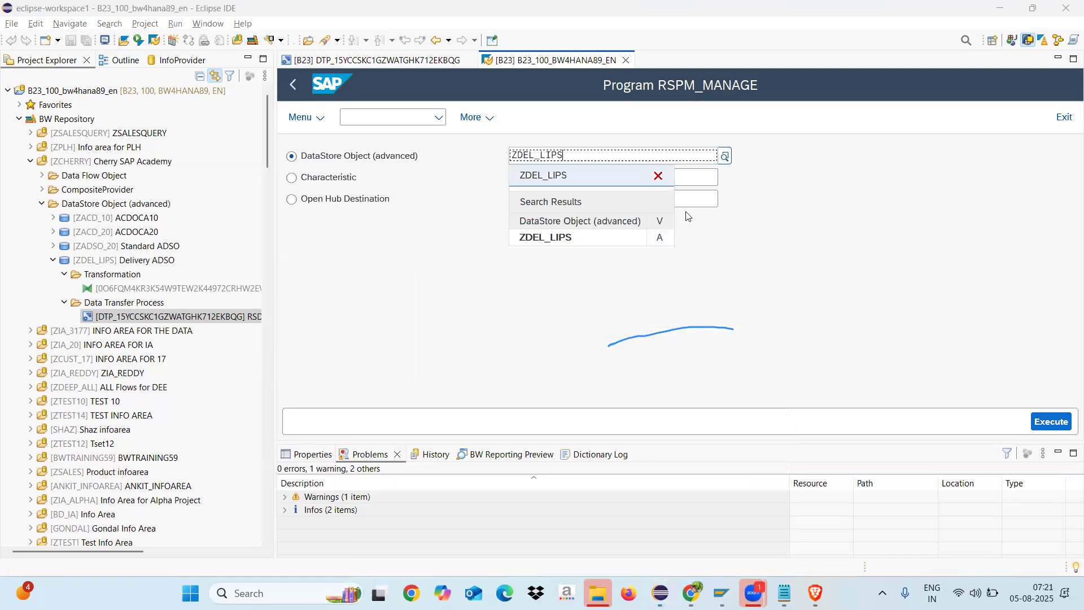
{"action": "left_click", "coordinate": [552, 238]}
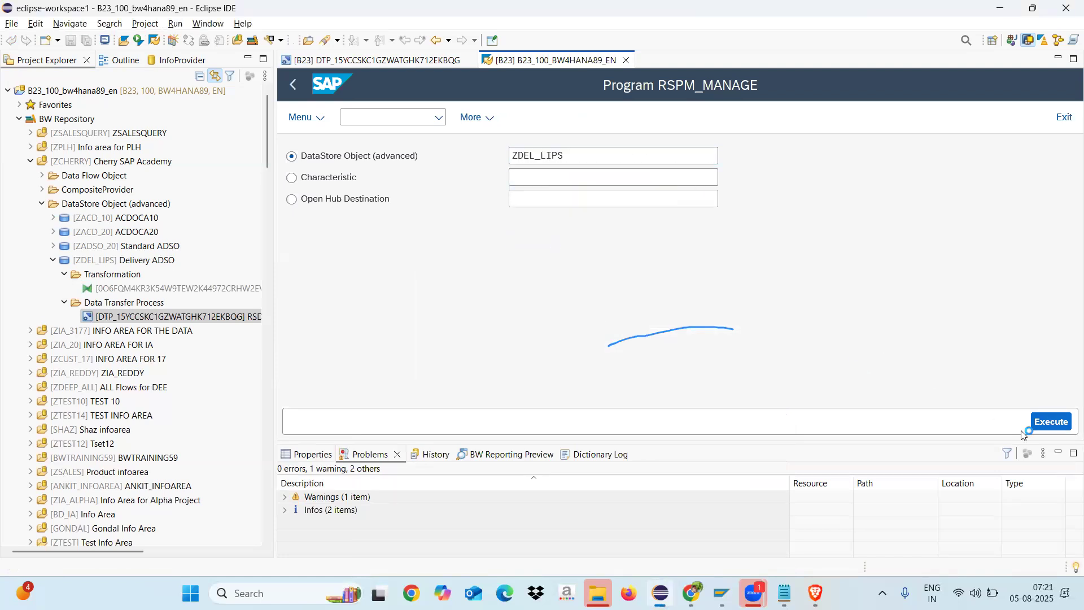
{"action": "left_click", "coordinate": [1051, 421]}
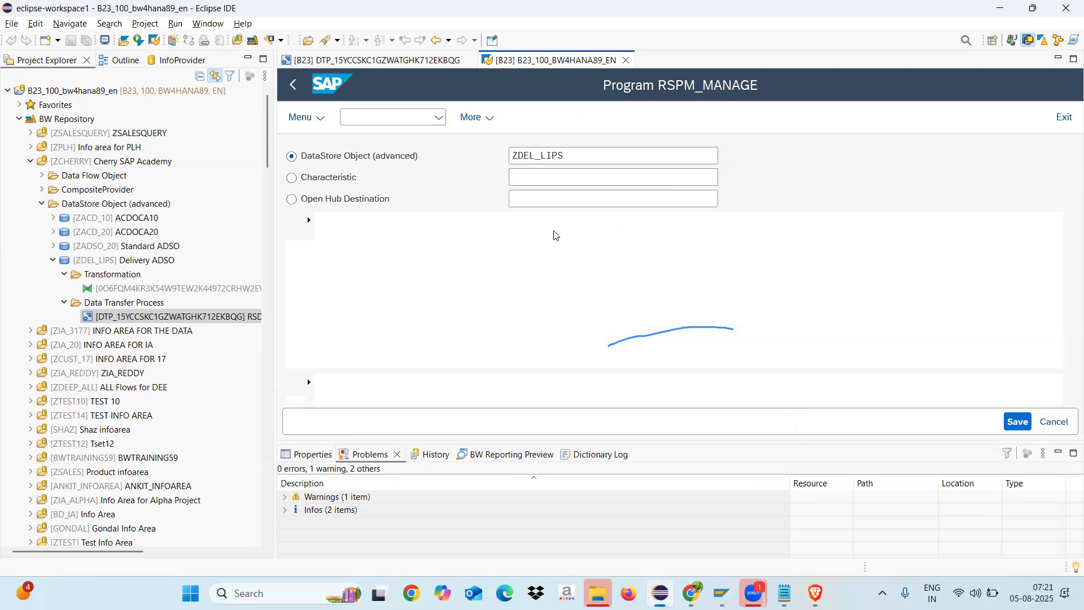
Step: Delete the existing load request of ZDEL_LIPS with the deletion performed in the background
{"action": "left_click", "coordinate": [541, 290]}
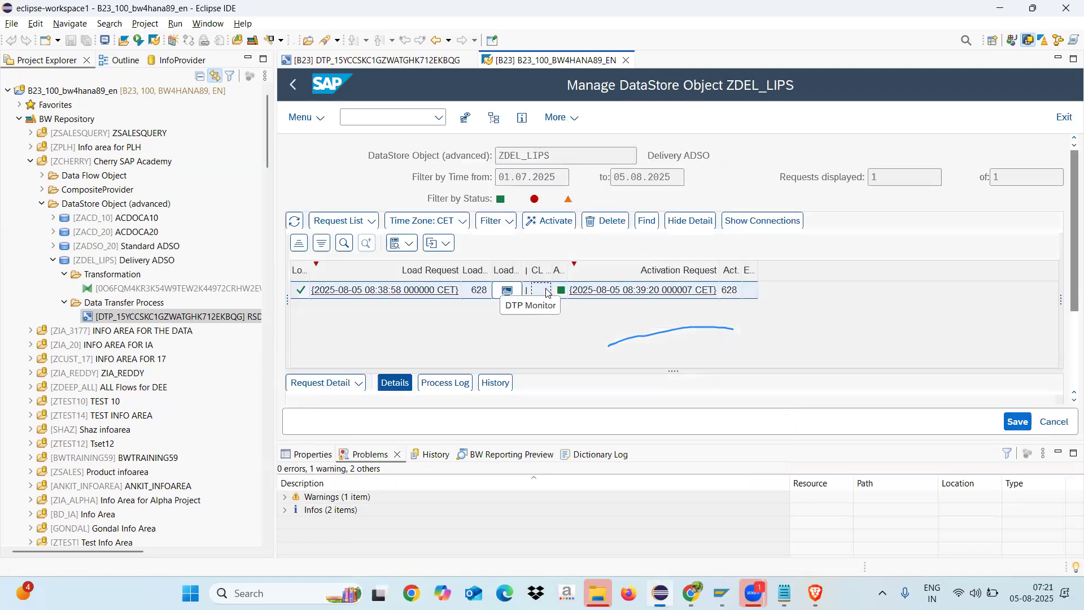
{"action": "left_click", "coordinate": [601, 227]}
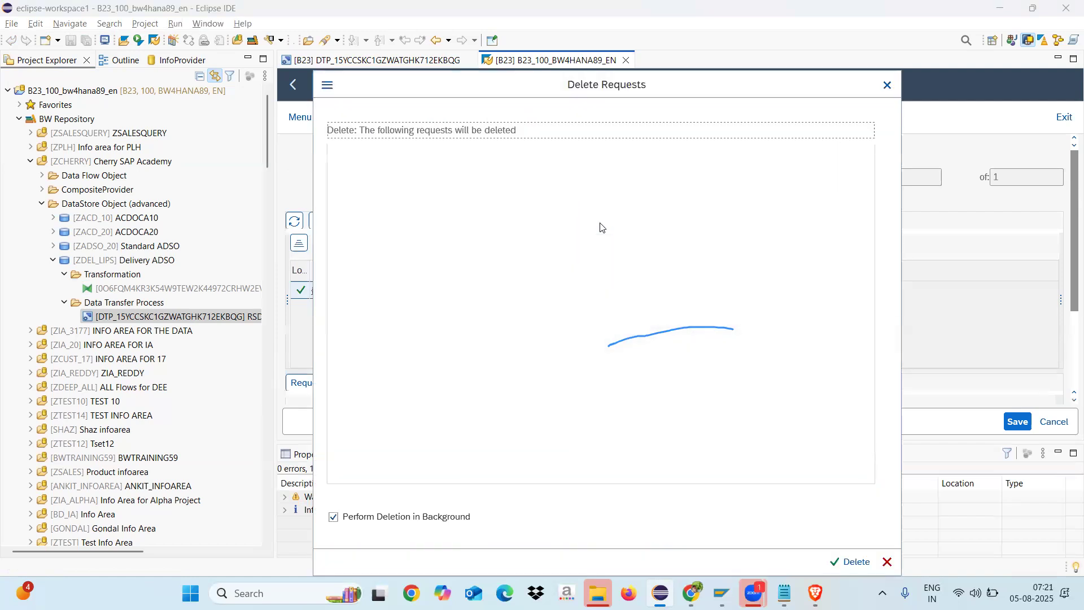
{"action": "left_click", "coordinate": [848, 562]}
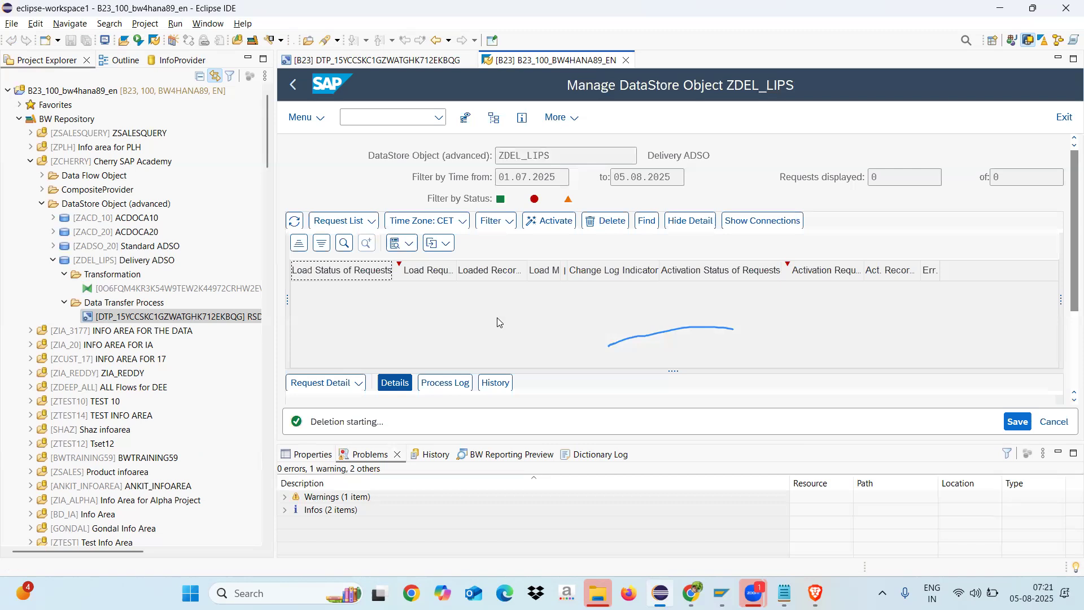
Step: Return to the data transfer process of Delivery ADSO and execute it in the background
{"action": "left_click", "coordinate": [187, 316]}
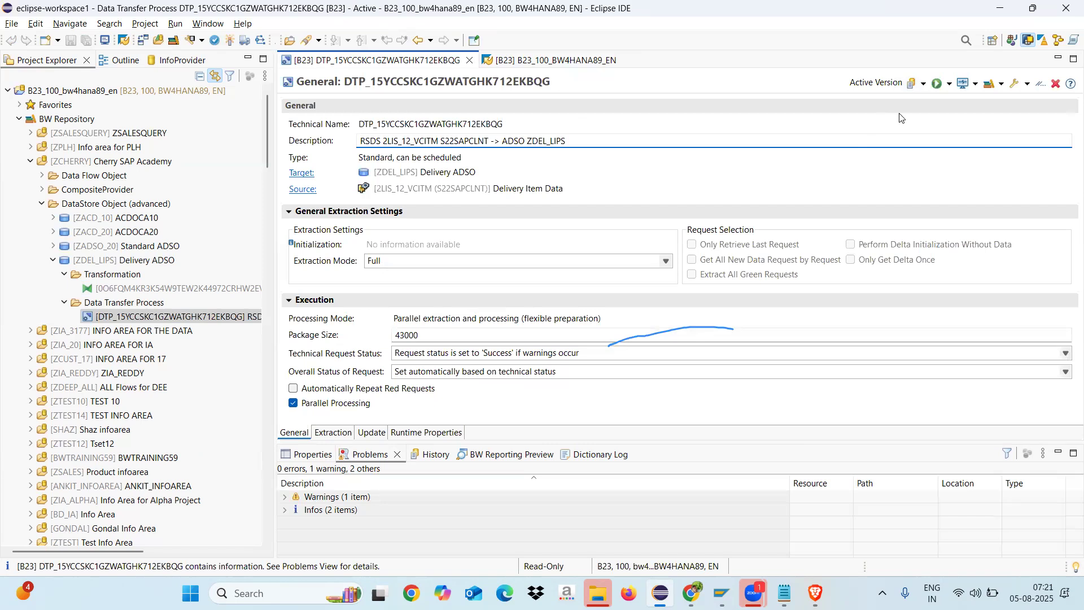
{"action": "left_click", "coordinate": [949, 83]}
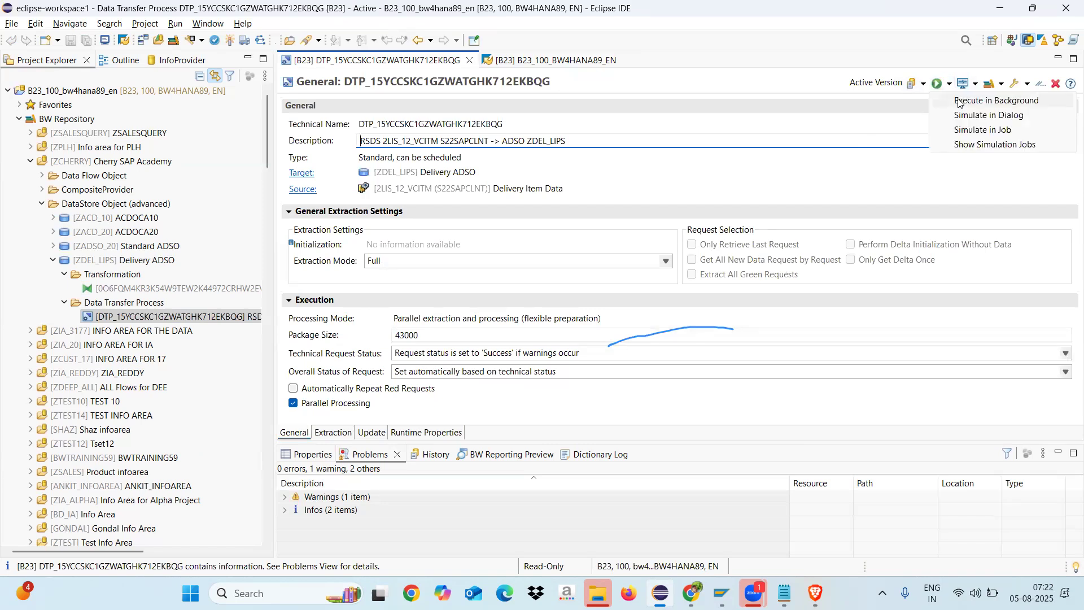
{"action": "left_click", "coordinate": [977, 100]}
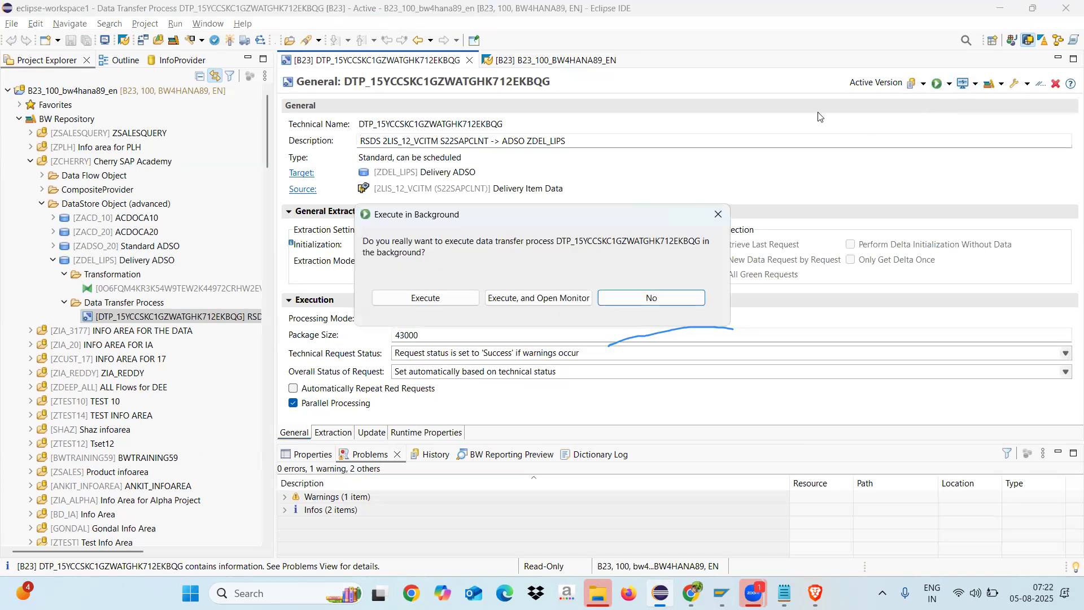
{"action": "left_click", "coordinate": [409, 303]}
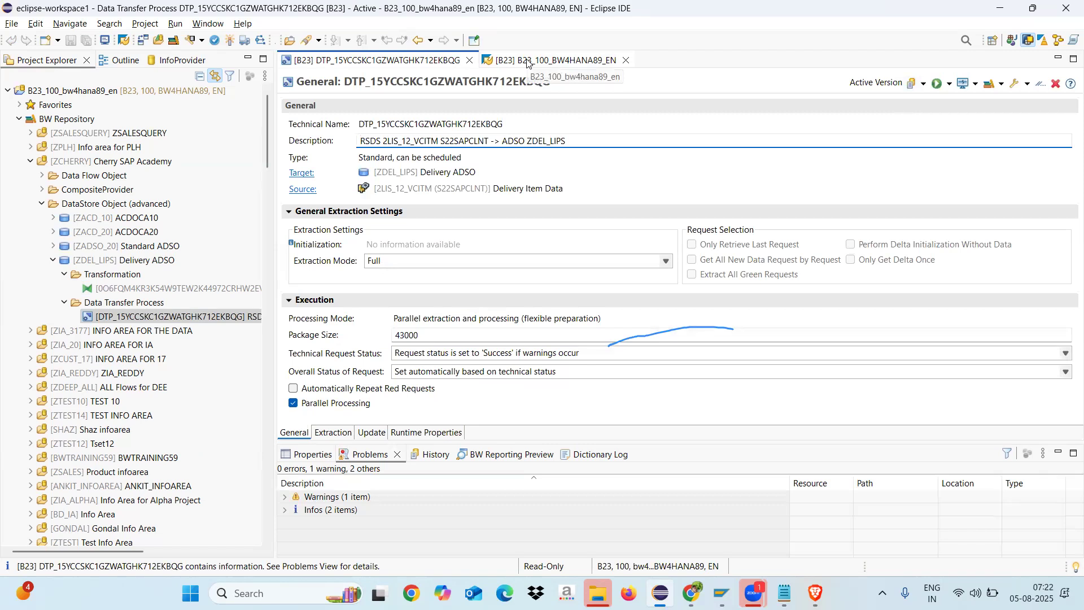
Step: Return to the request management of ZDEL_LIPS, refresh the request list and activate the newly loaded request
{"action": "left_click", "coordinate": [527, 60]}
{"action": "left_click", "coordinate": [293, 223]}
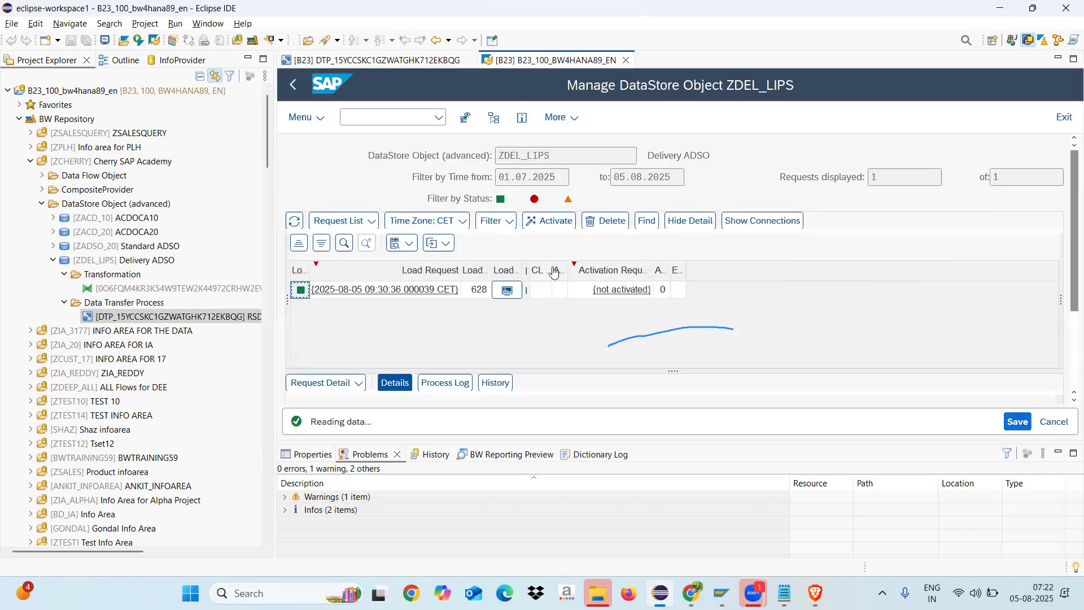
{"action": "left_click", "coordinate": [538, 291]}
{"action": "left_click", "coordinate": [539, 226]}
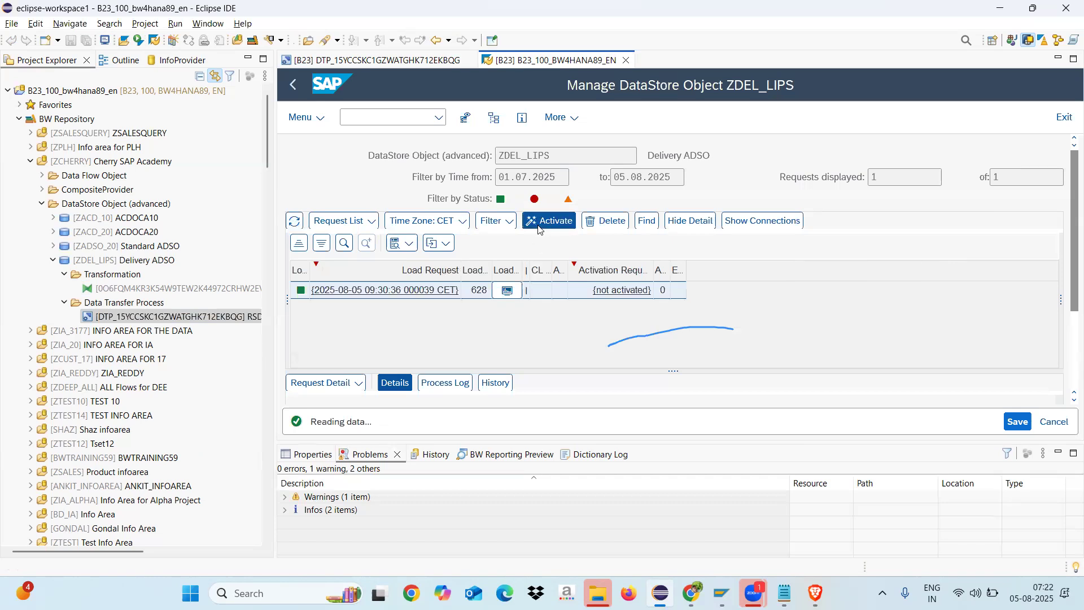
{"action": "left_click", "coordinate": [814, 562]}
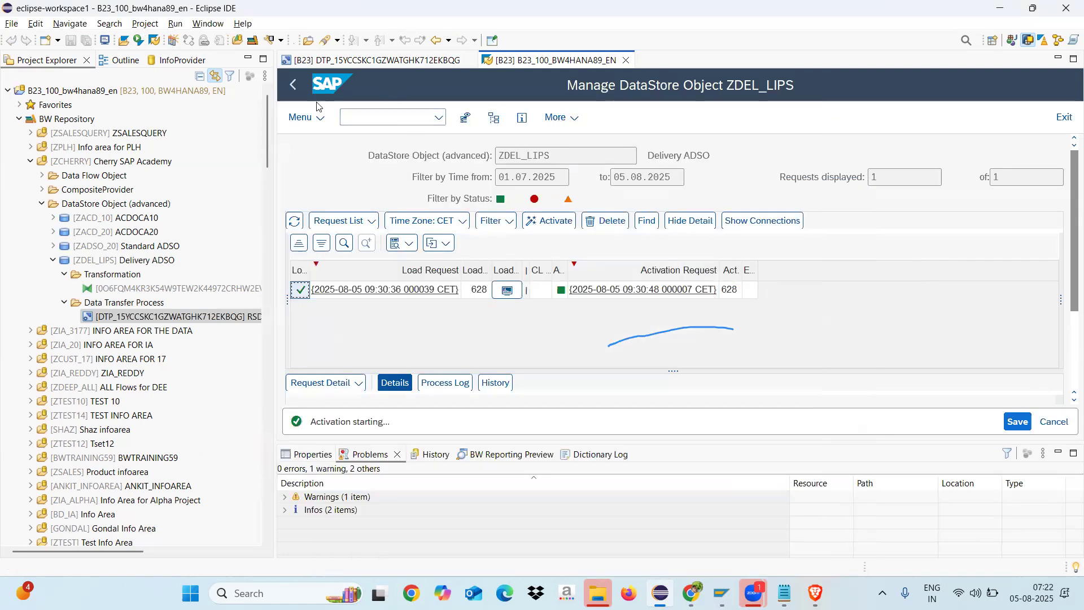
Step: Display the active data of ZDEL_LIPS, limited to a maximum of 500 hits
{"action": "left_click", "coordinate": [306, 115]}
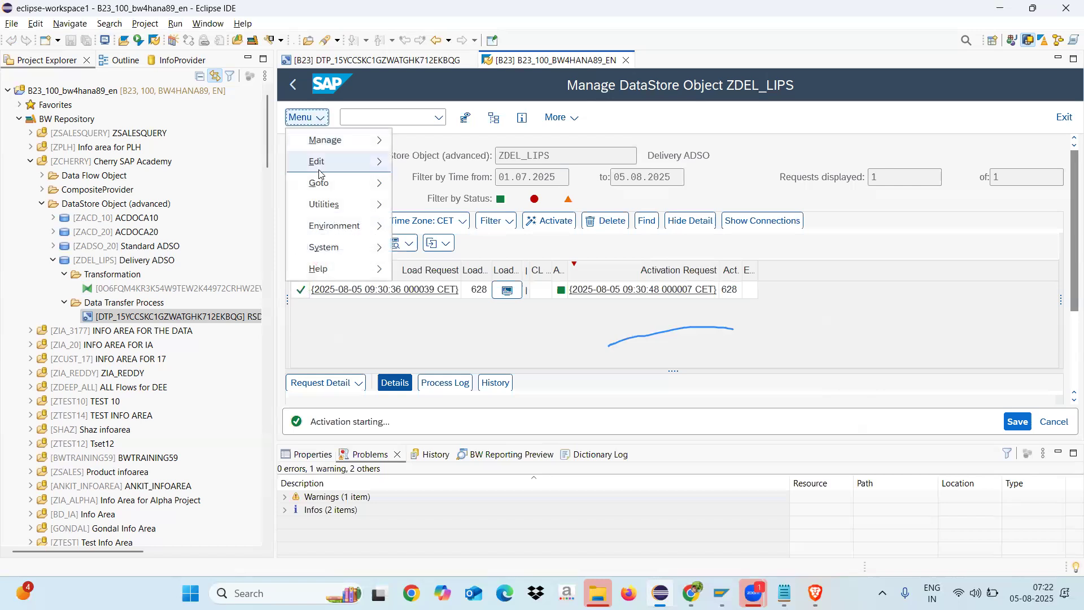
{"action": "mouse_move", "coordinate": [324, 207]}
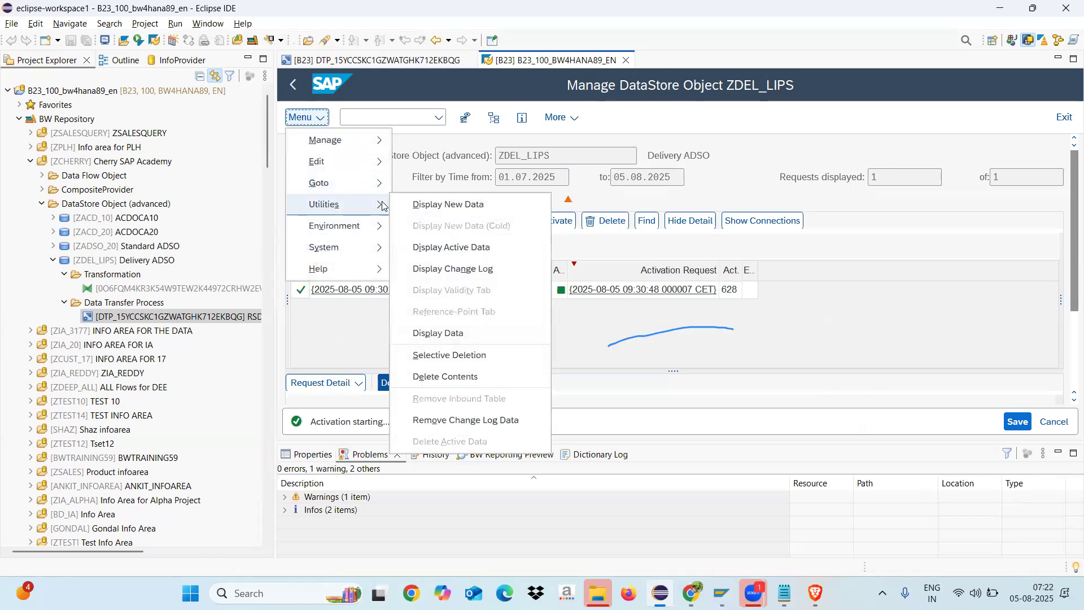
{"action": "left_click", "coordinate": [429, 248]}
{"action": "left_click", "coordinate": [813, 562]}
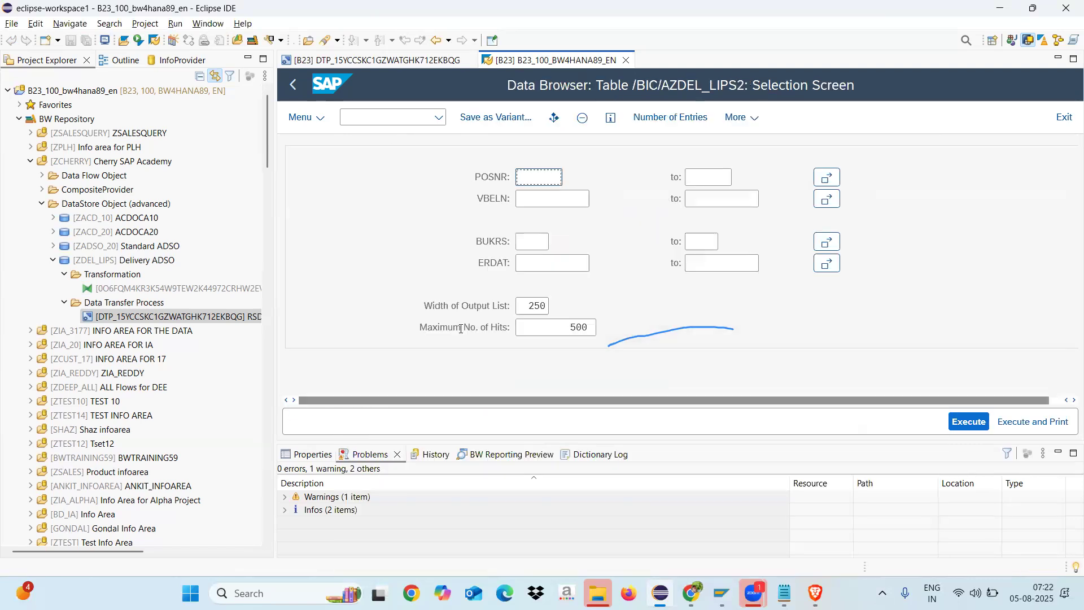
{"action": "left_click", "coordinate": [963, 426]}
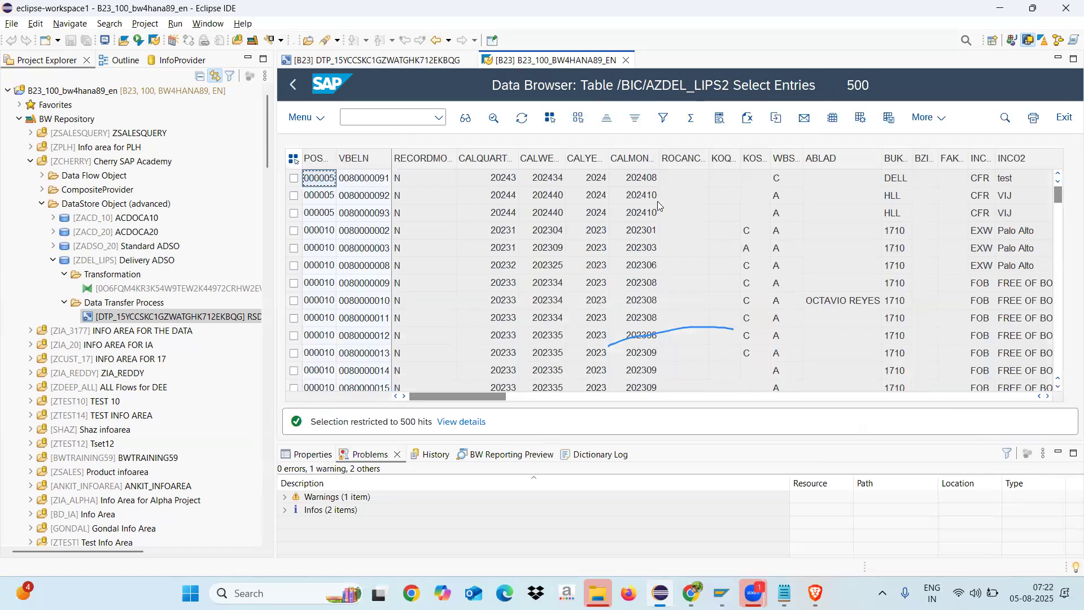
Step: Examine the CREATEDON and AEDAT columns in the active data, and close the SAP GUI session and the data transfer process
{"action": "left_click", "coordinate": [847, 397]}
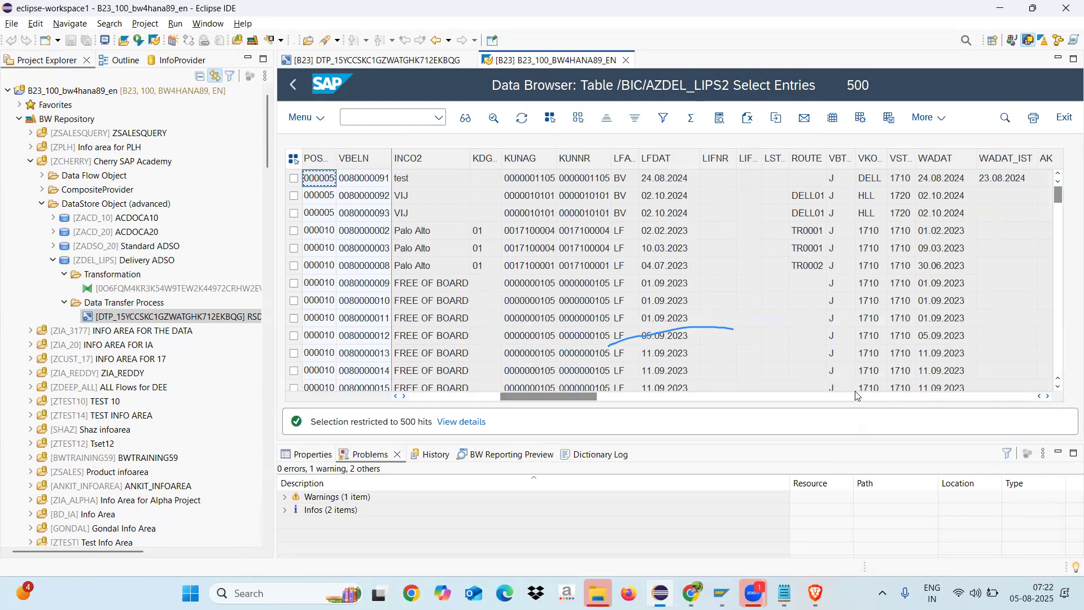
{"action": "left_click", "coordinate": [828, 397]}
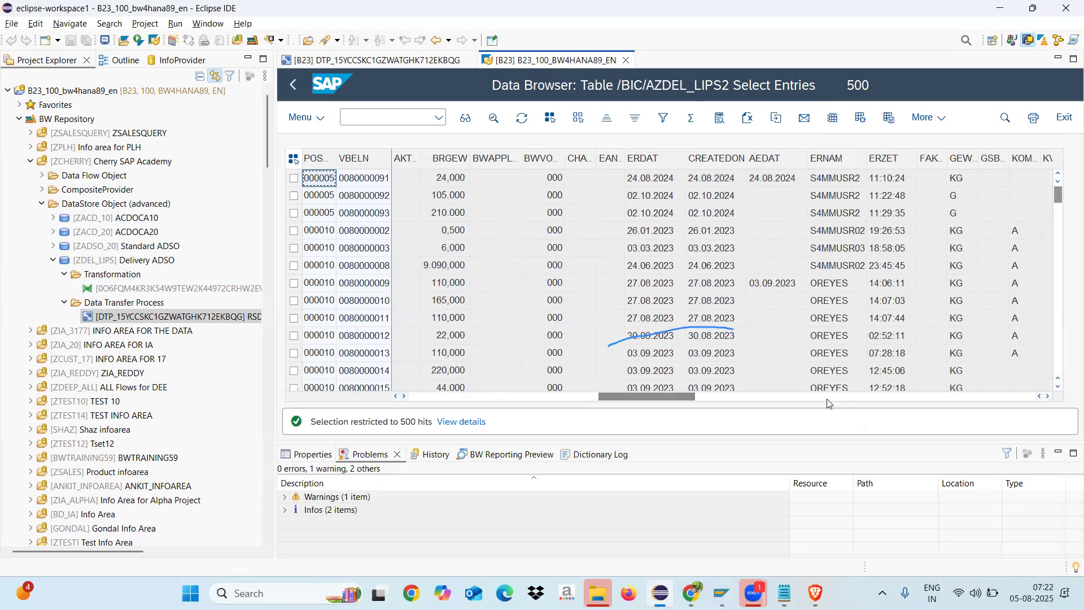
{"action": "left_click", "coordinate": [715, 164]}
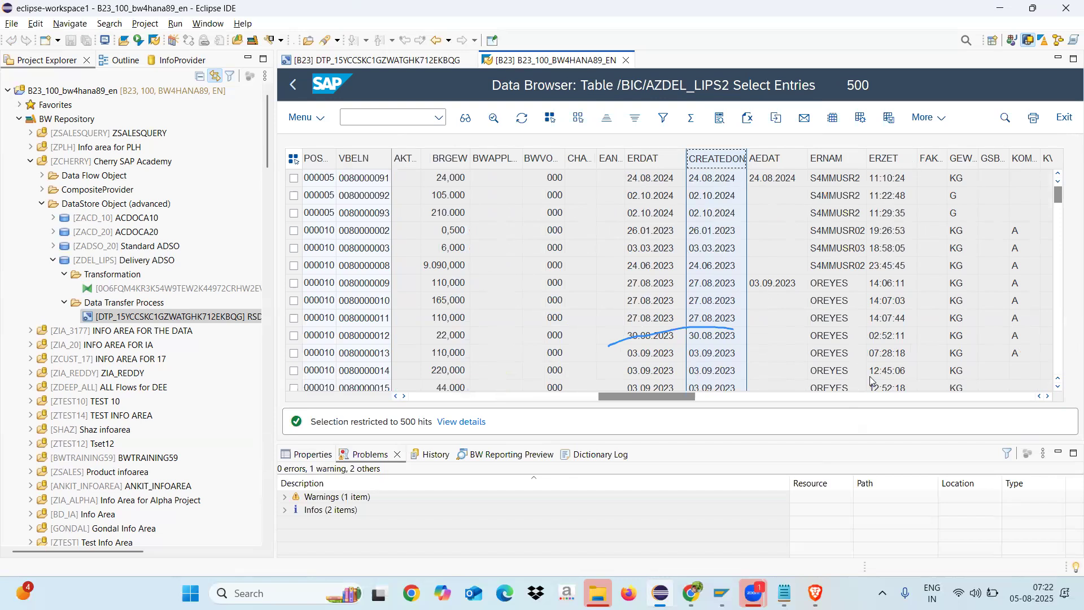
{"action": "left_click", "coordinate": [766, 161]}
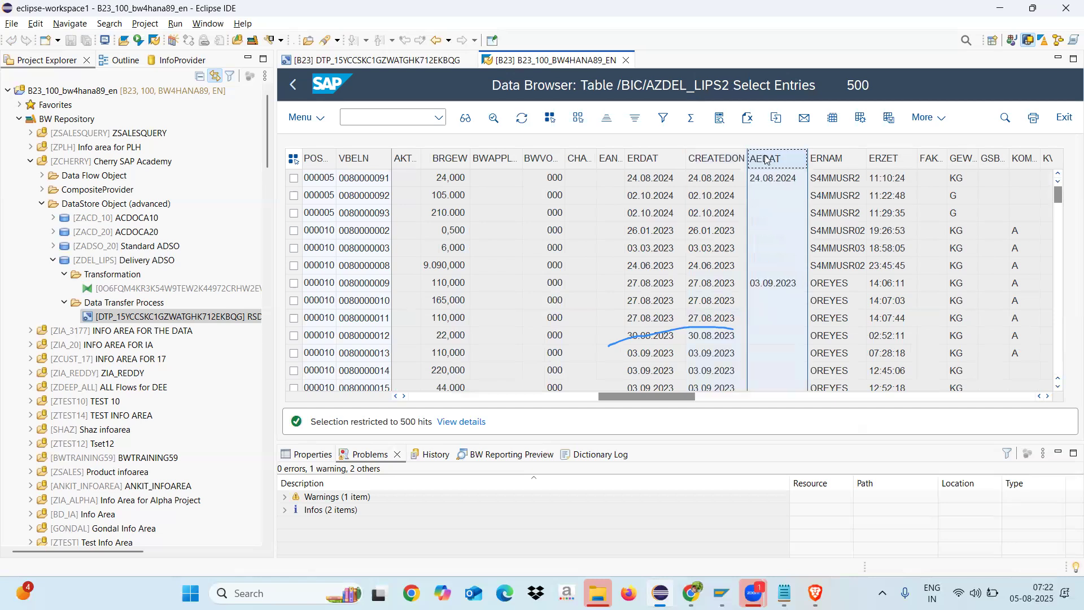
{"action": "left_click", "coordinate": [774, 283]}
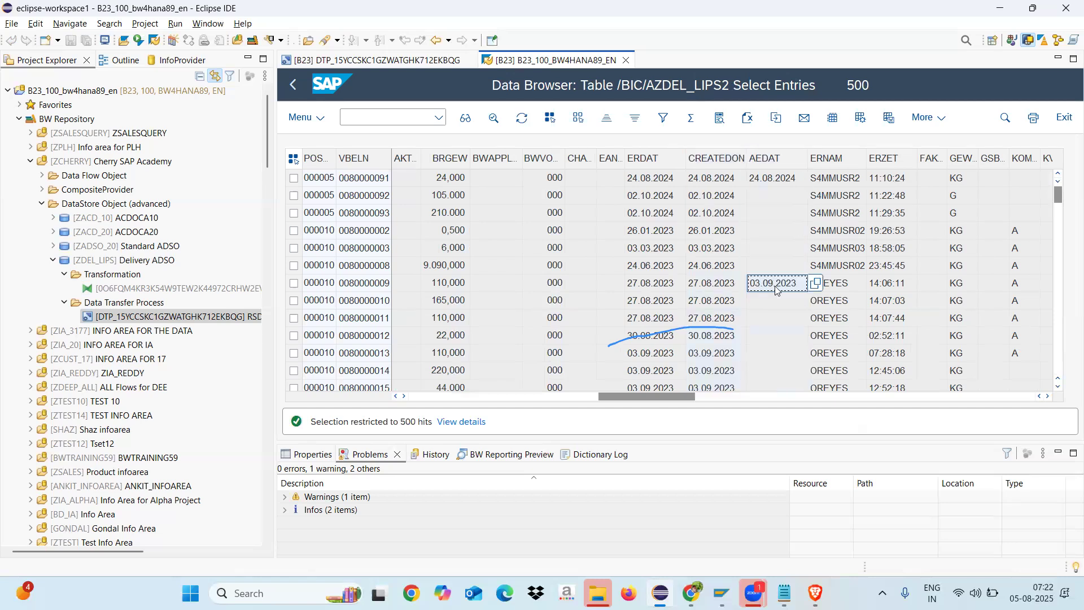
{"action": "left_click", "coordinate": [626, 60]}
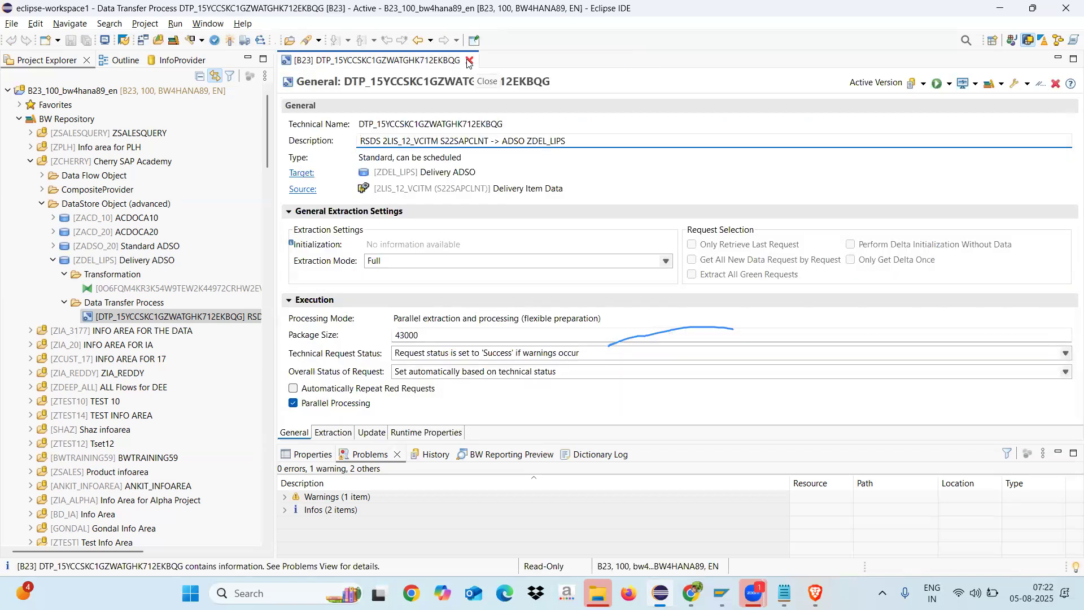
{"action": "left_click", "coordinate": [470, 61]}
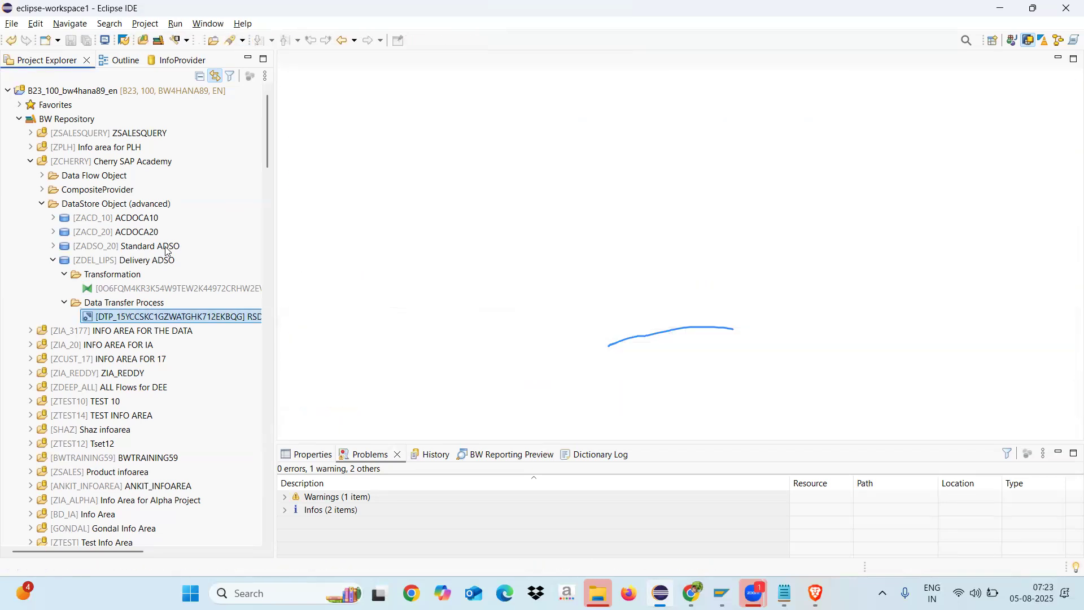
Step: Open the Delivery Composite Provider ZCP_DEL, search the source fields of ZDEL_LIPS for "created" and "0c", and close it
{"action": "left_click", "coordinate": [42, 190]}
{"action": "double_click", "coordinate": [106, 205]}
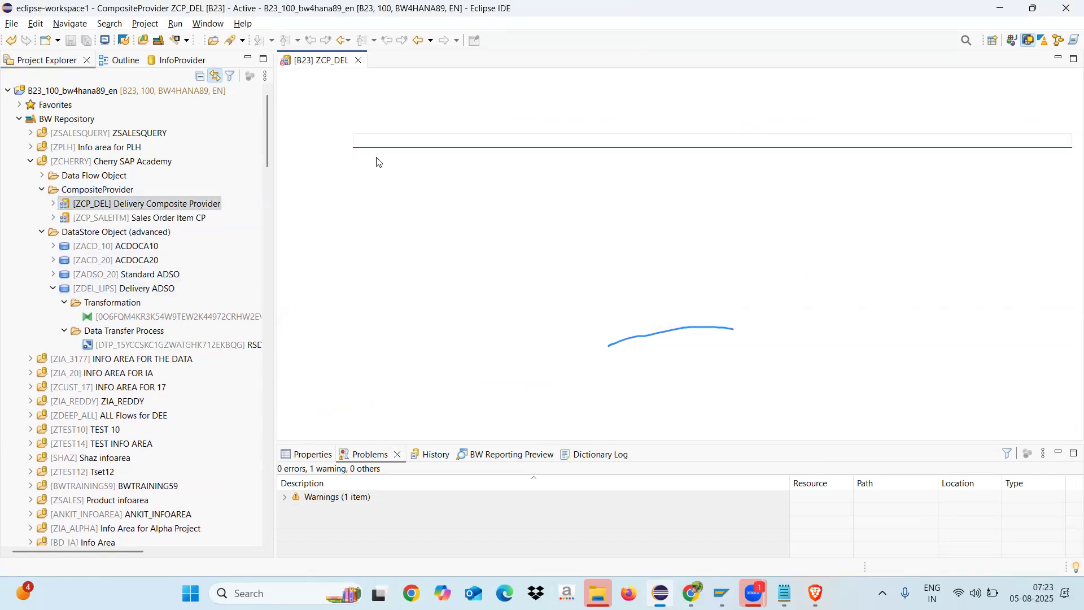
{"action": "left_click", "coordinate": [330, 433]}
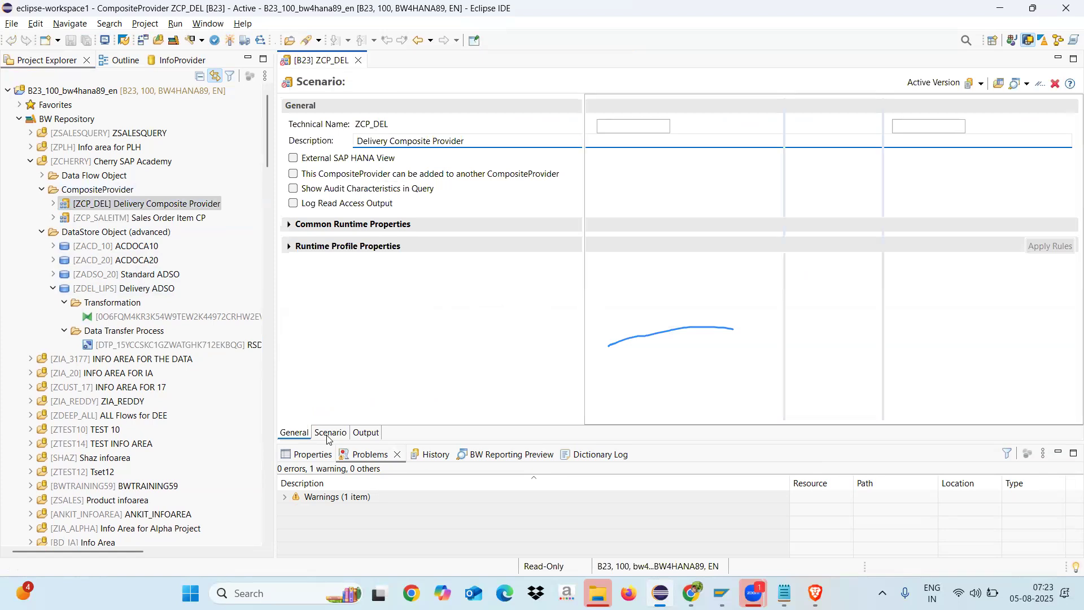
{"action": "left_click", "coordinate": [386, 192]}
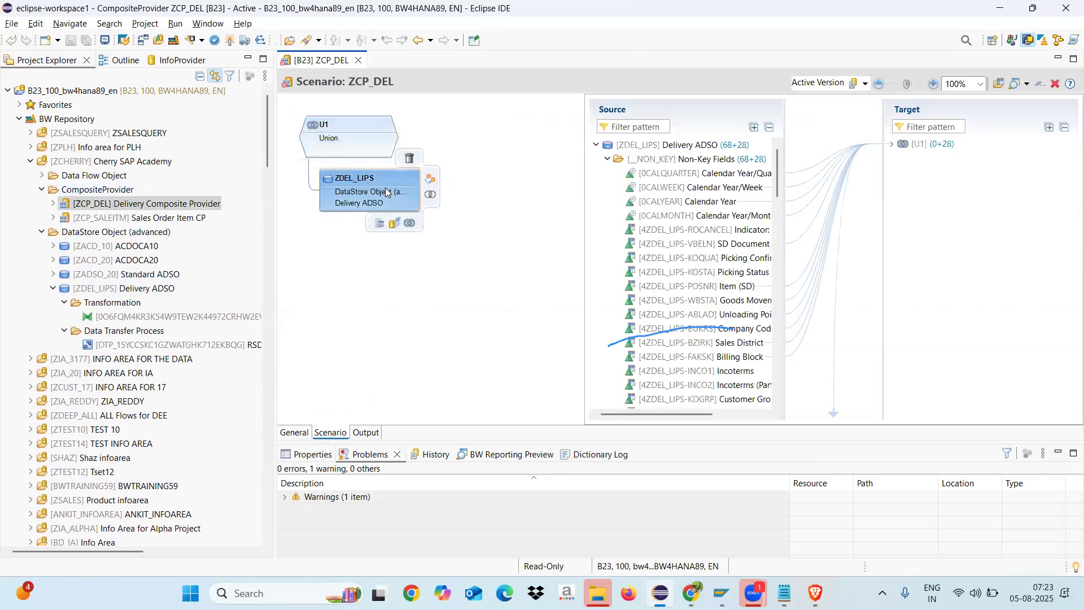
{"action": "left_click_drag", "start_coordinate": [582, 217], "coordinate": [429, 217]}
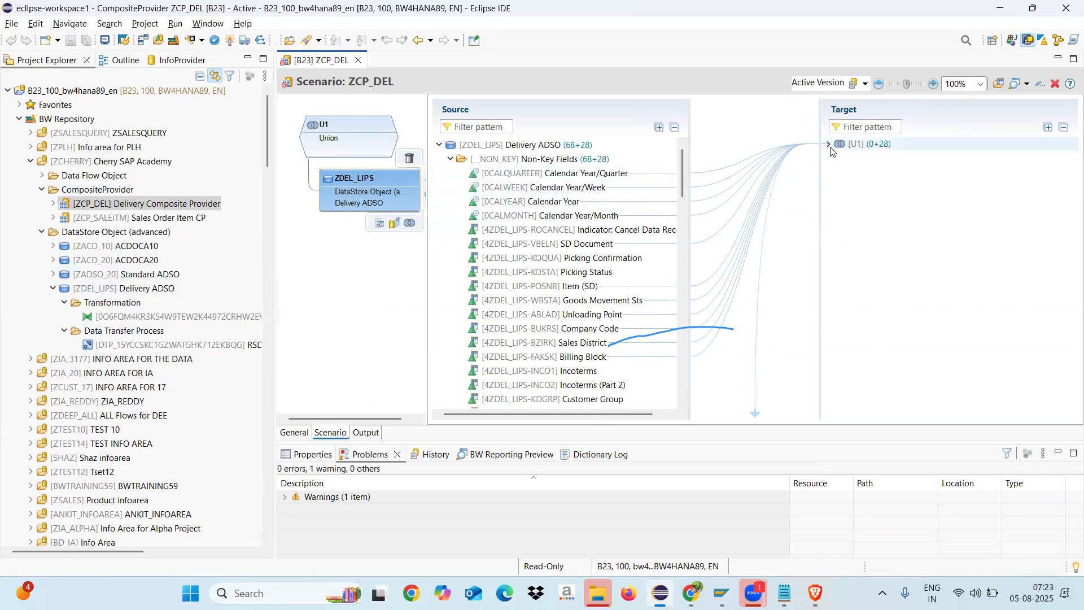
{"action": "left_click", "coordinate": [495, 128]}
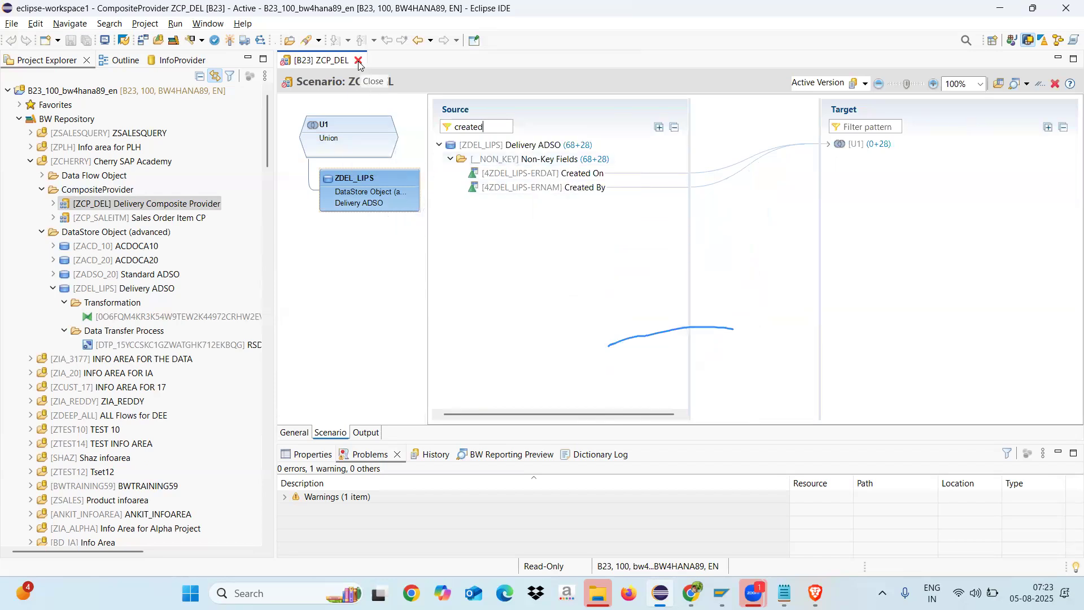
{"action": "left_click", "coordinate": [520, 175]}
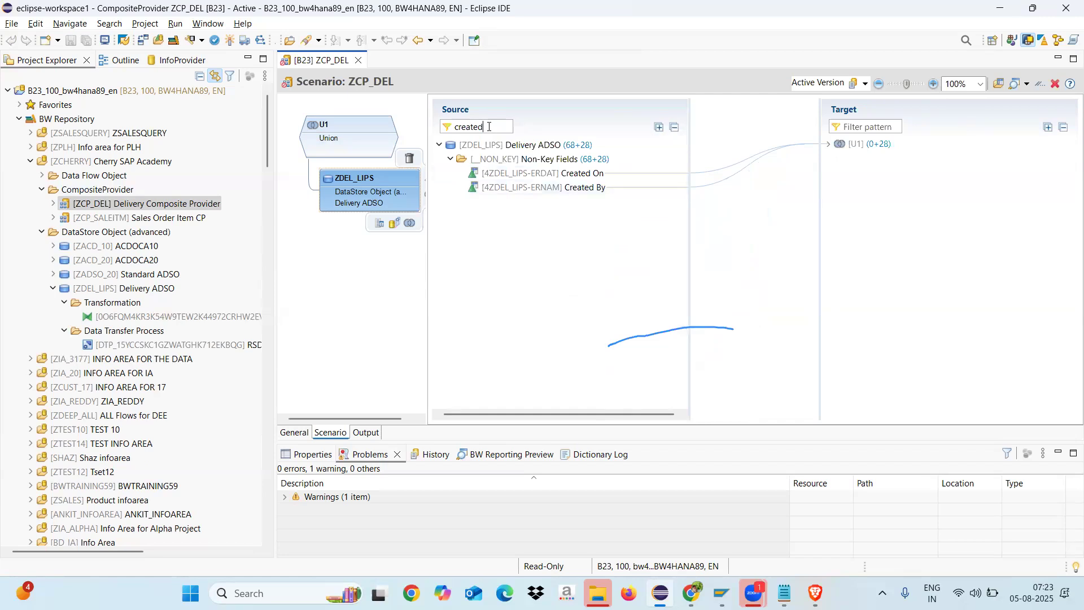
{"action": "key", "text": "BackSpace"}
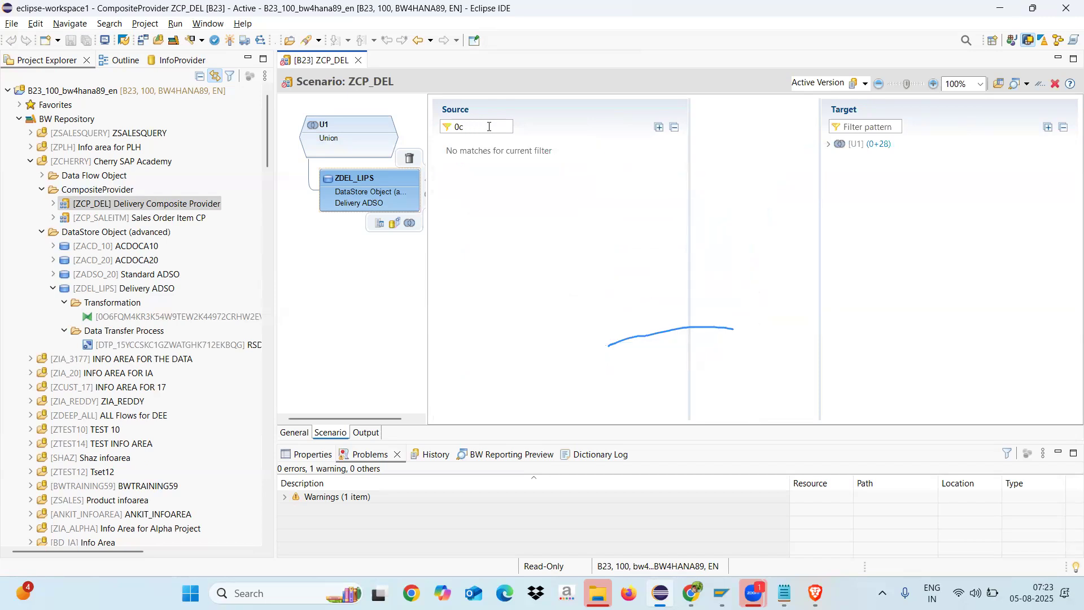
{"action": "key", "text": "BackSpace"}
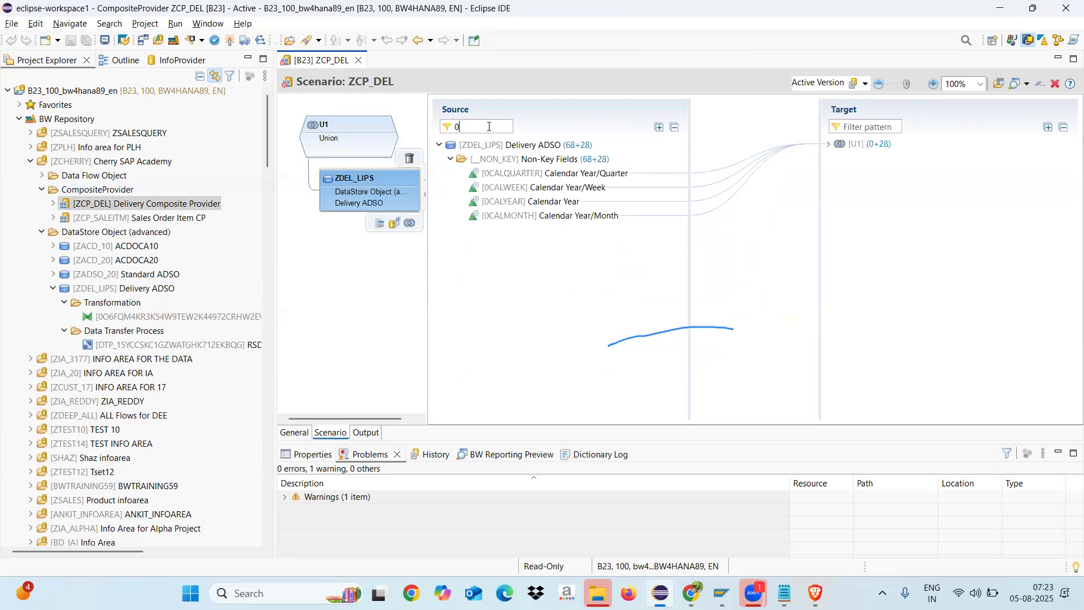
{"action": "key", "text": "BackSpace"}
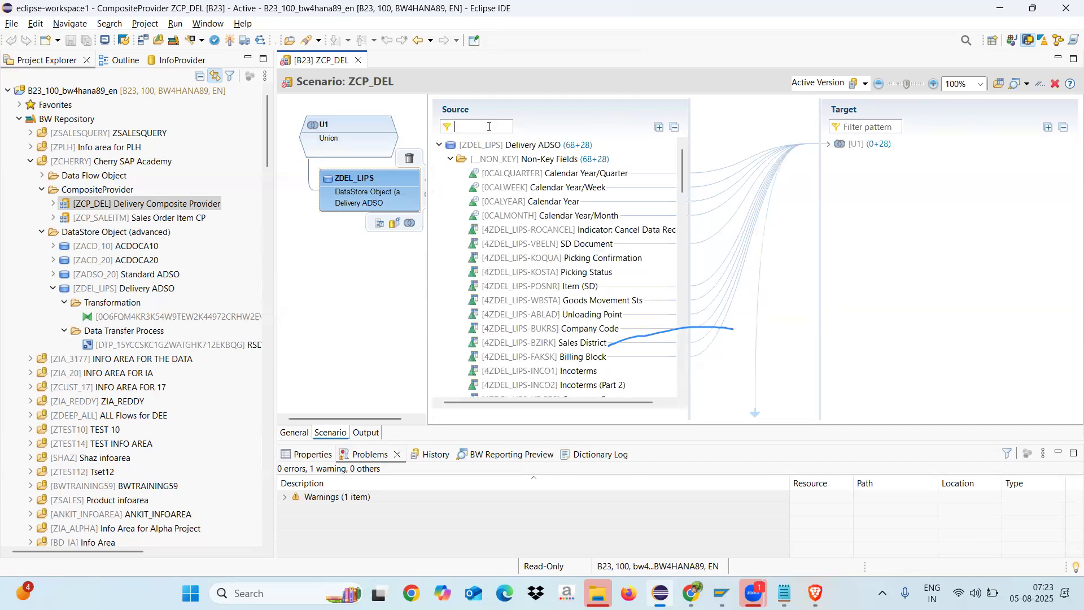
{"action": "left_click", "coordinate": [359, 61]}
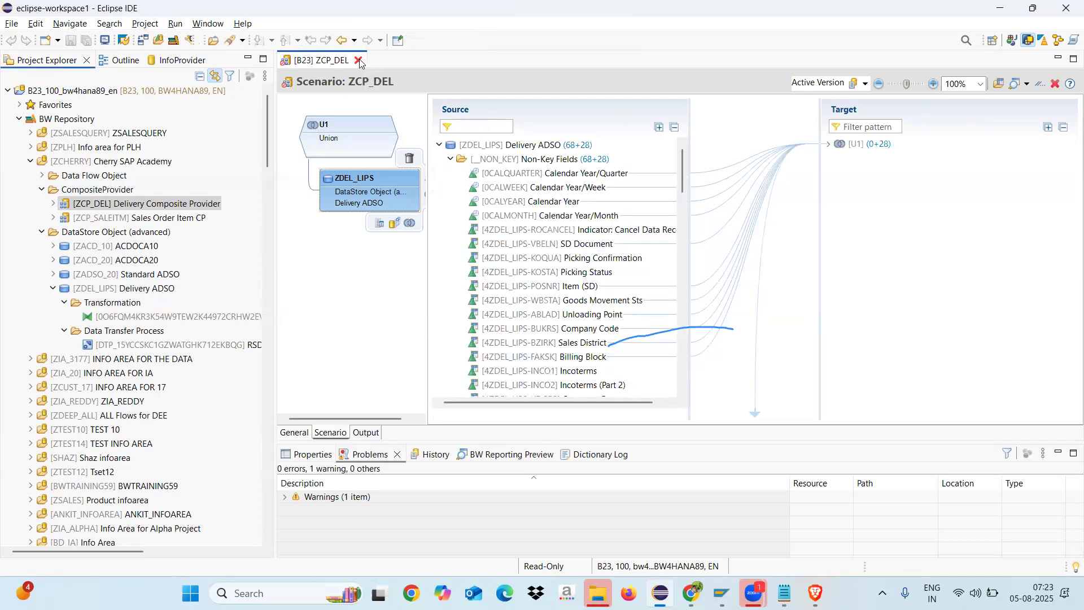
Step: Refresh the Delivery Composite Provider ZCP_DEL and reopen its scenario with the source fields of ZDEL_LIPS shown
{"action": "right_click", "coordinate": [148, 206]}
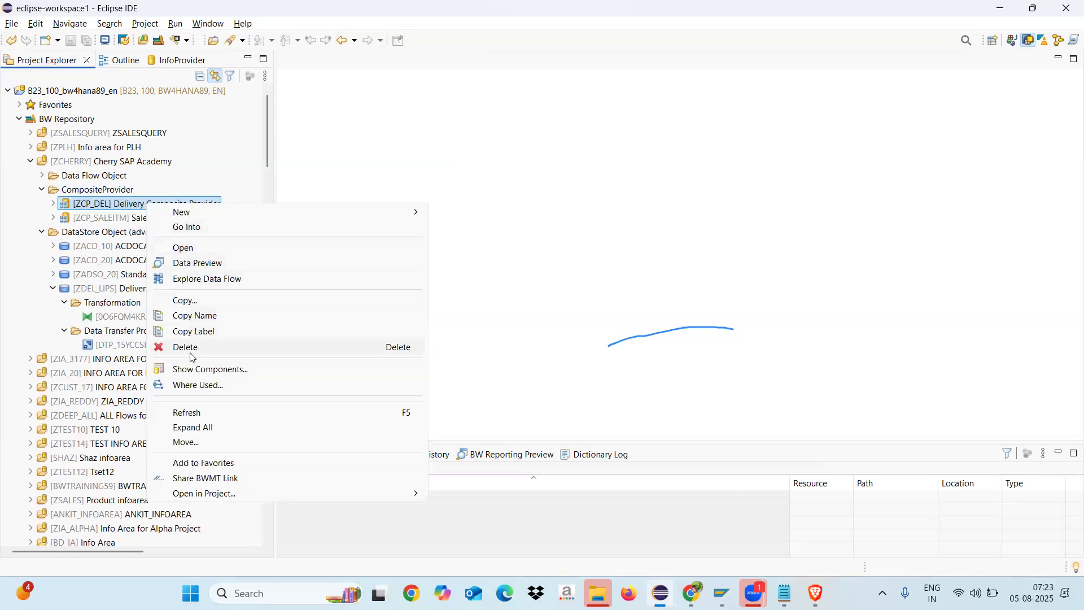
{"action": "left_click", "coordinate": [193, 414]}
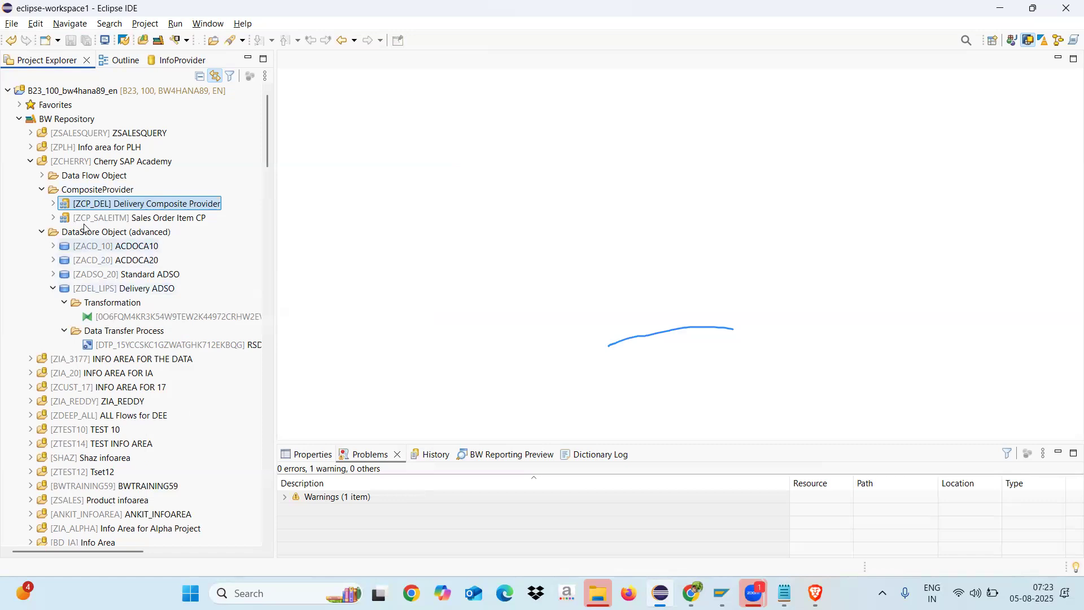
{"action": "left_click", "coordinate": [54, 206]}
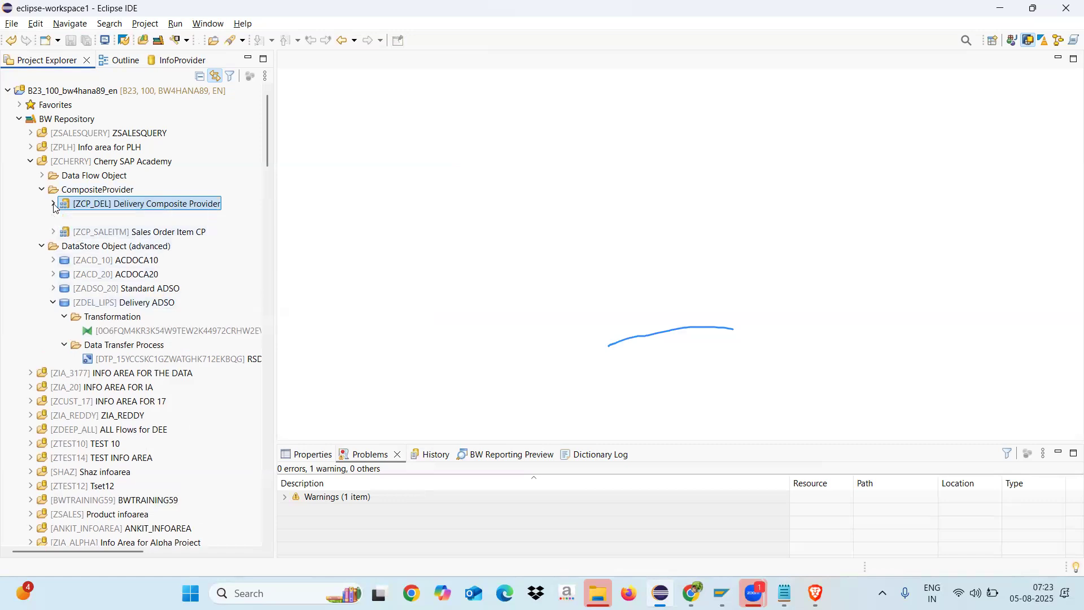
{"action": "double_click", "coordinate": [119, 206]}
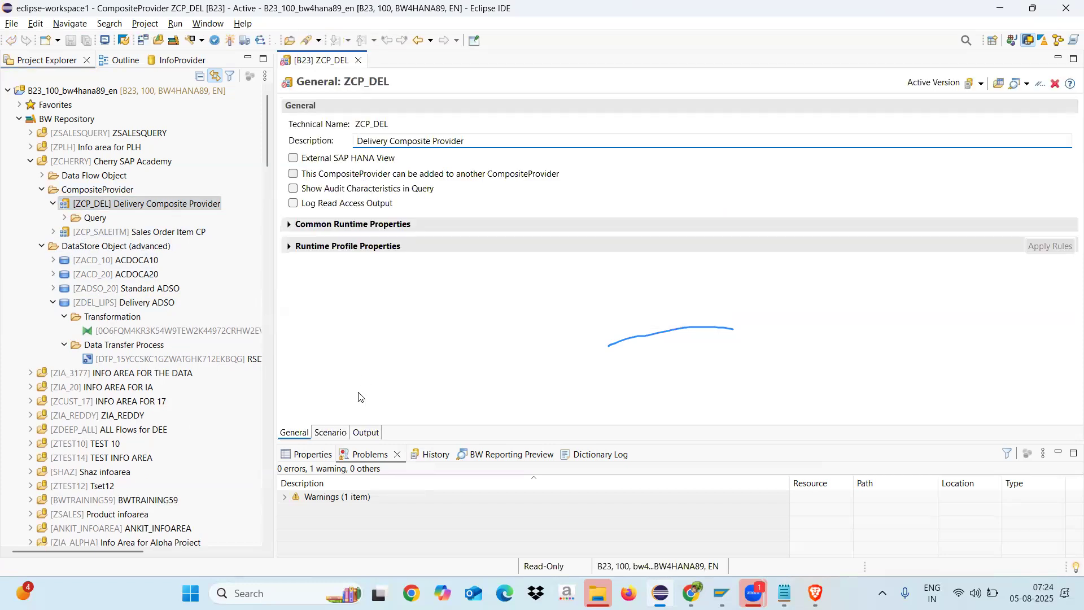
{"action": "left_click", "coordinate": [329, 433]}
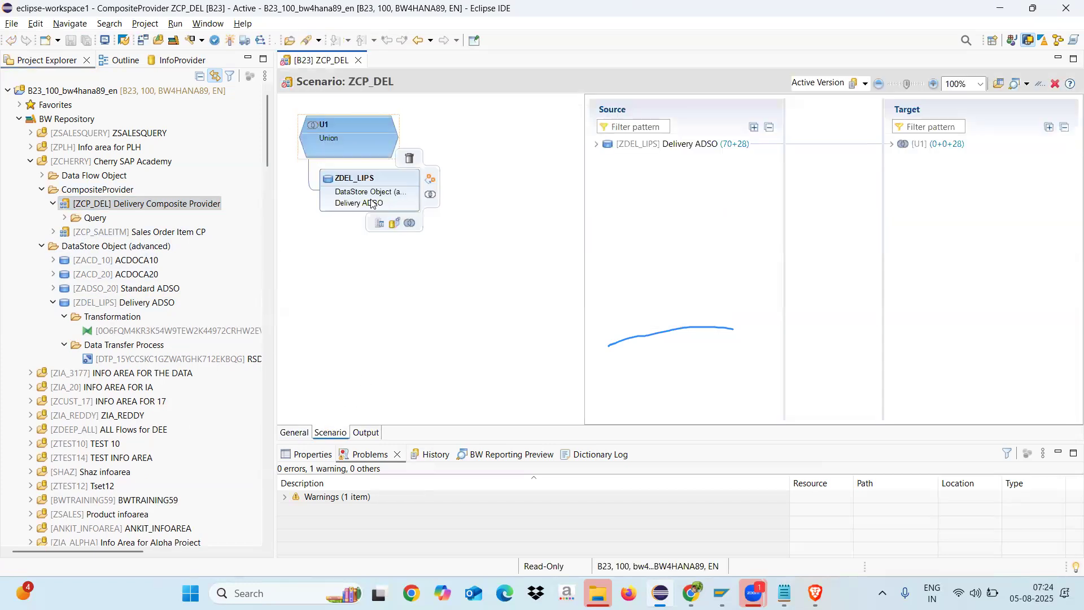
{"action": "left_click", "coordinate": [372, 203]}
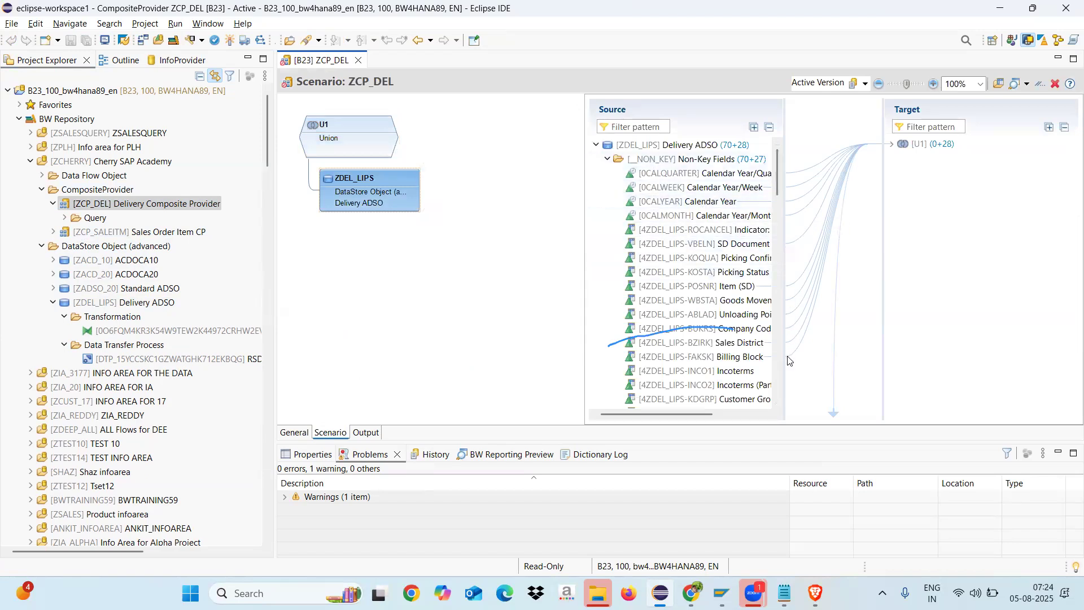
Step: Filter the ZDEL_LIPS source fields by "creat", create an assignment for 0CREATEDON to the union, and select the target field AEDAT
{"action": "left_click", "coordinate": [627, 131]}
{"action": "type", "text": "creat"}
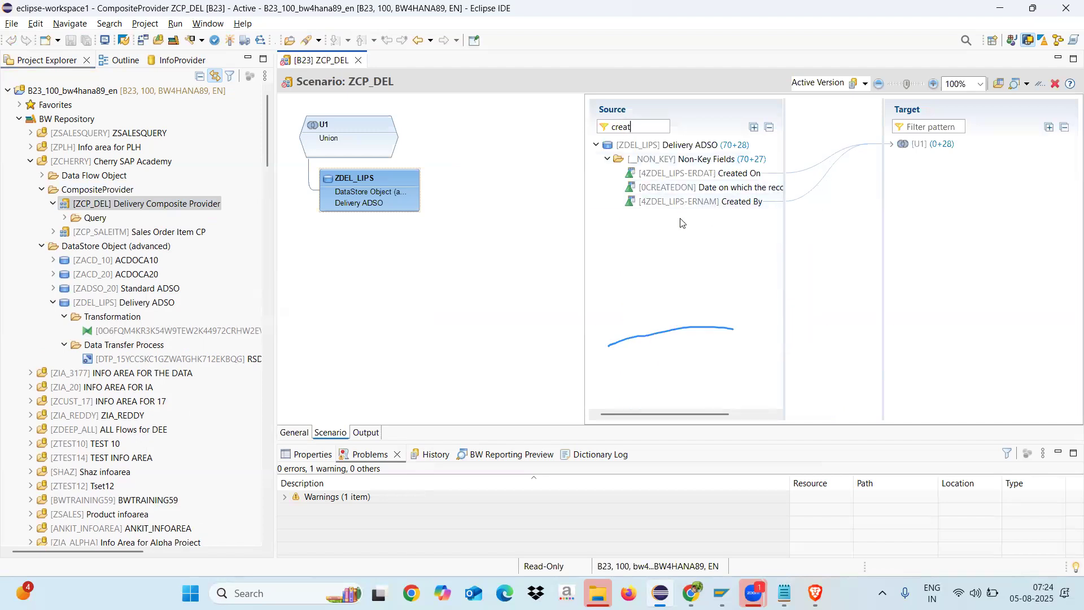
{"action": "left_click", "coordinate": [613, 188]}
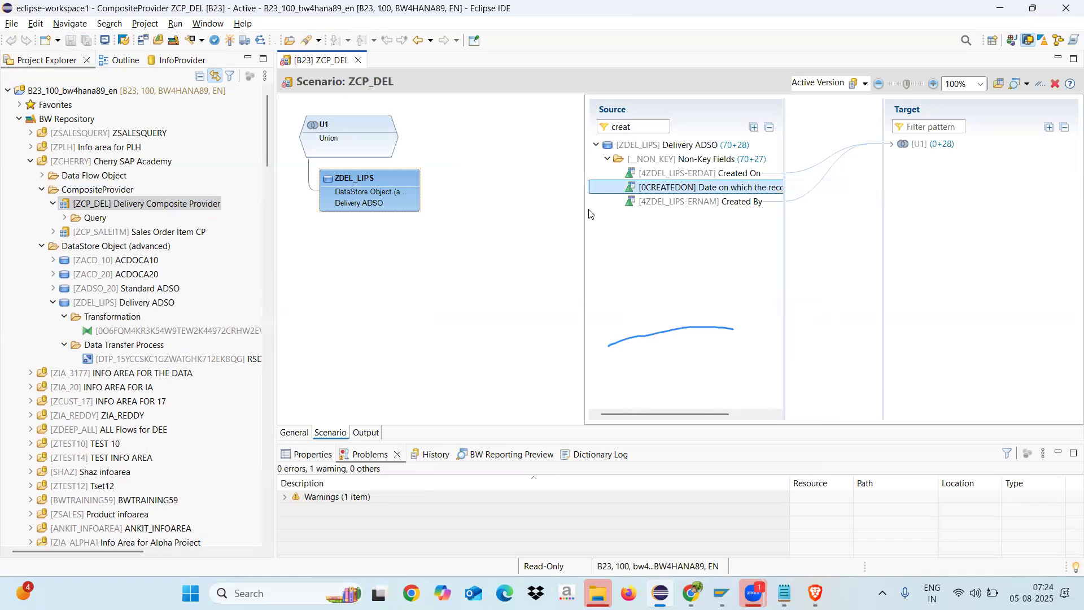
{"action": "left_click_drag", "start_coordinate": [583, 209], "coordinate": [464, 210]}
{"action": "right_click", "coordinate": [644, 188]}
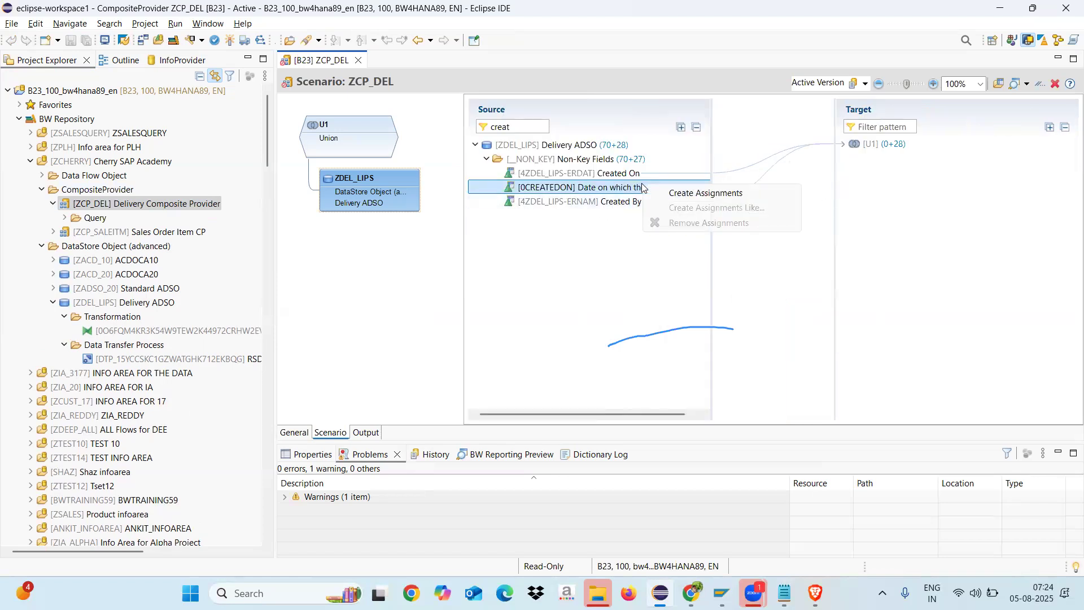
{"action": "left_click", "coordinate": [680, 195]}
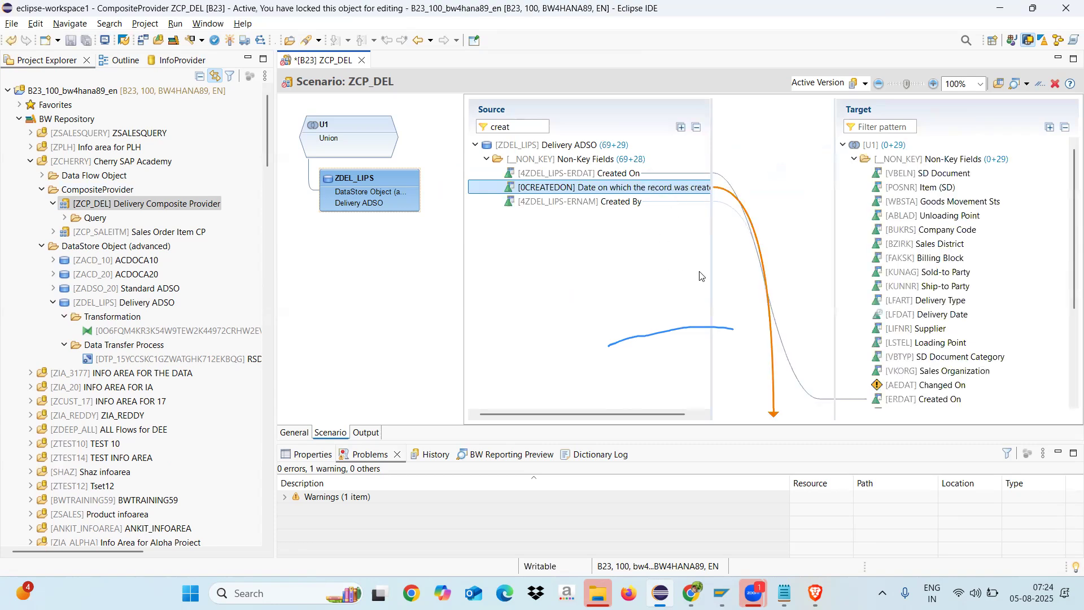
{"action": "left_click", "coordinate": [906, 389]}
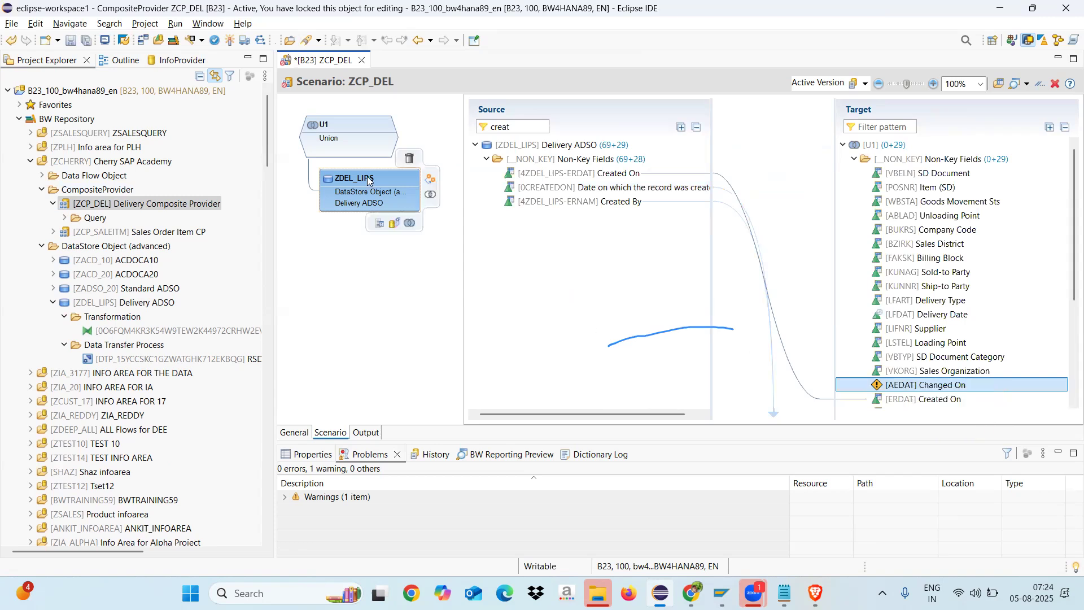
Step: Filter the ZDEL_LIPS source fields by "AEDAT" and create an assignment for 0AEDAT to the union
{"action": "mouse_move", "coordinate": [354, 141]}
{"action": "left_click", "coordinate": [521, 126]}
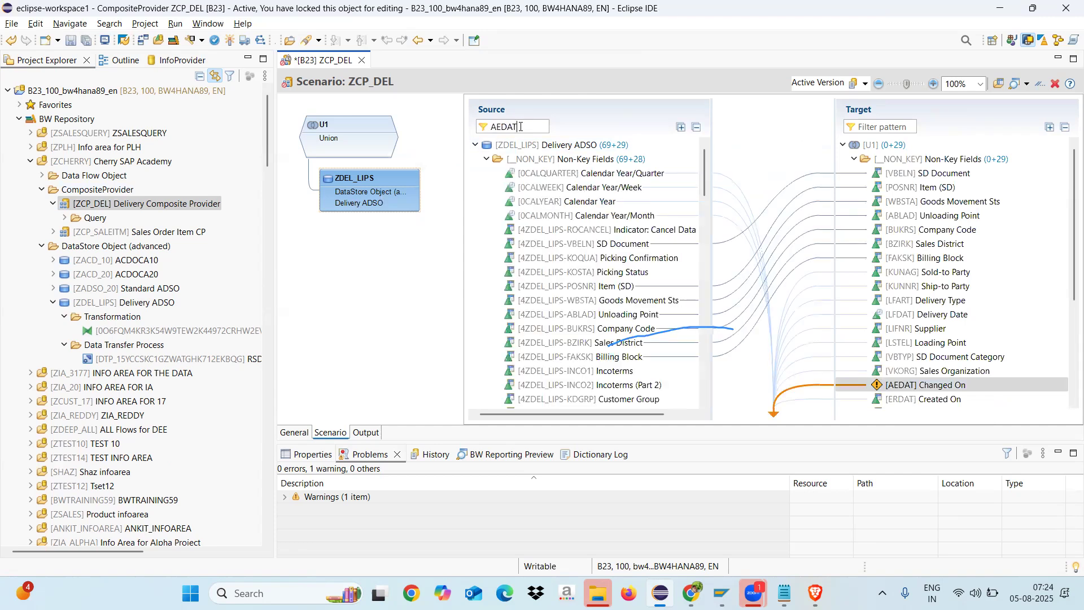
{"action": "left_click", "coordinate": [558, 175]}
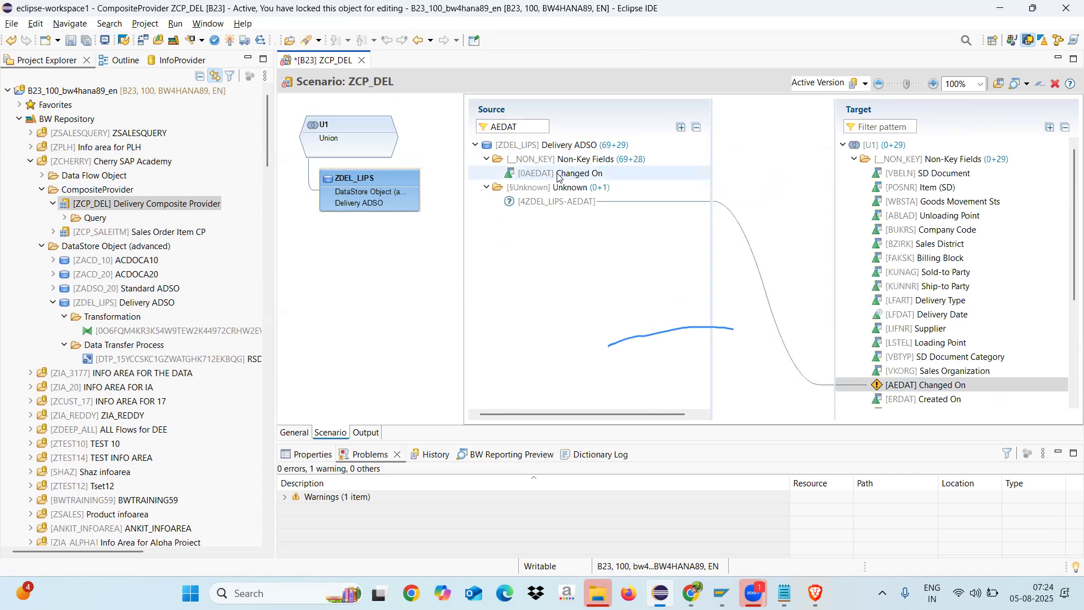
{"action": "right_click", "coordinate": [559, 176]}
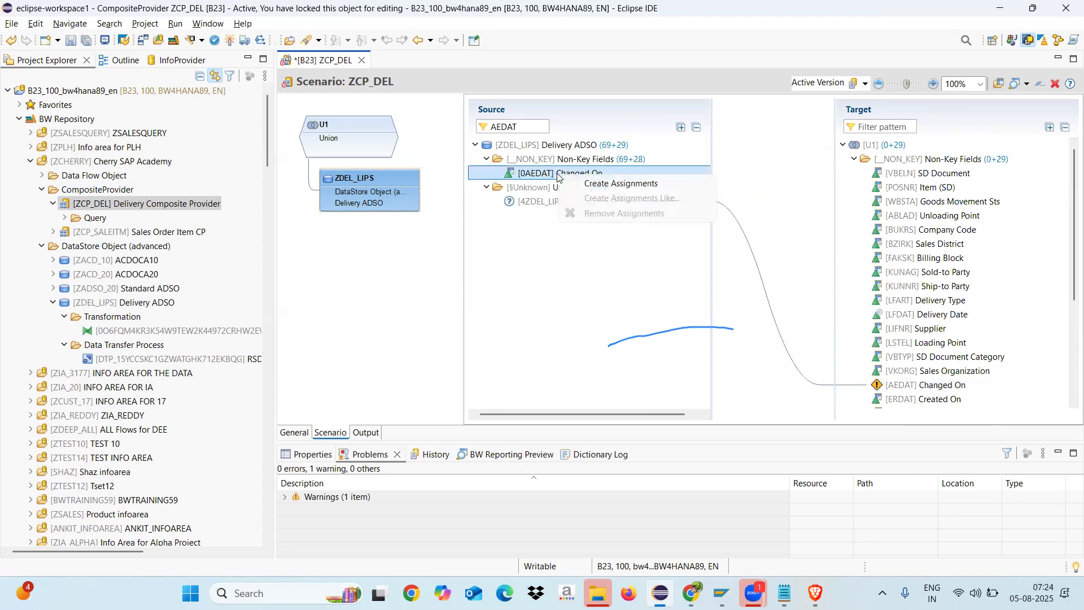
{"action": "left_click", "coordinate": [592, 185]}
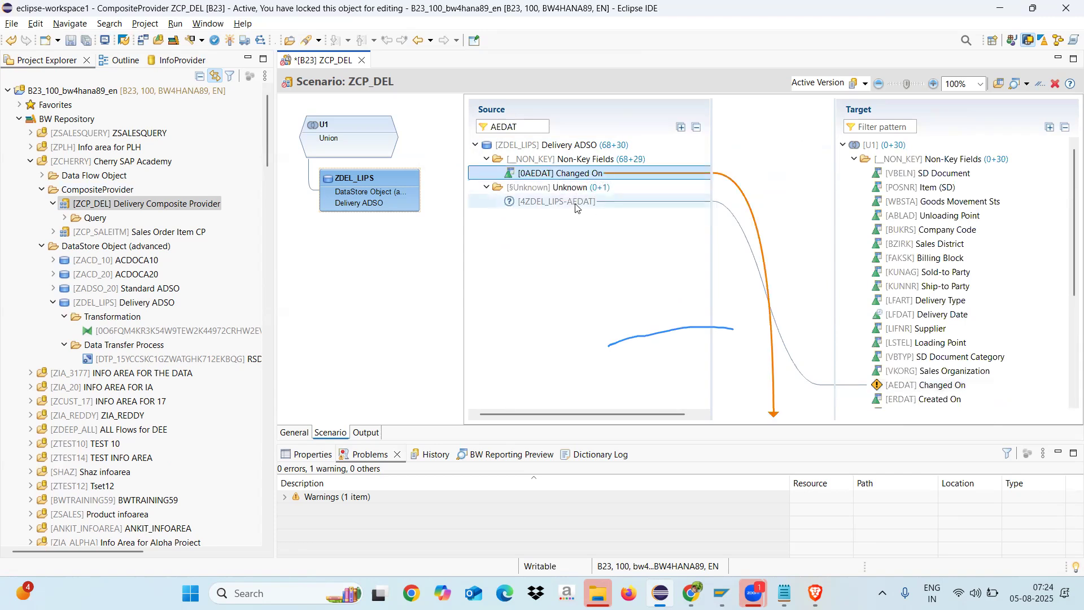
Step: Remove the assignment of the unknown source field 4ZDEL_LIPS-AEDAT from the target field AEDAT
{"action": "left_click", "coordinate": [576, 205]}
{"action": "right_click", "coordinate": [576, 206]}
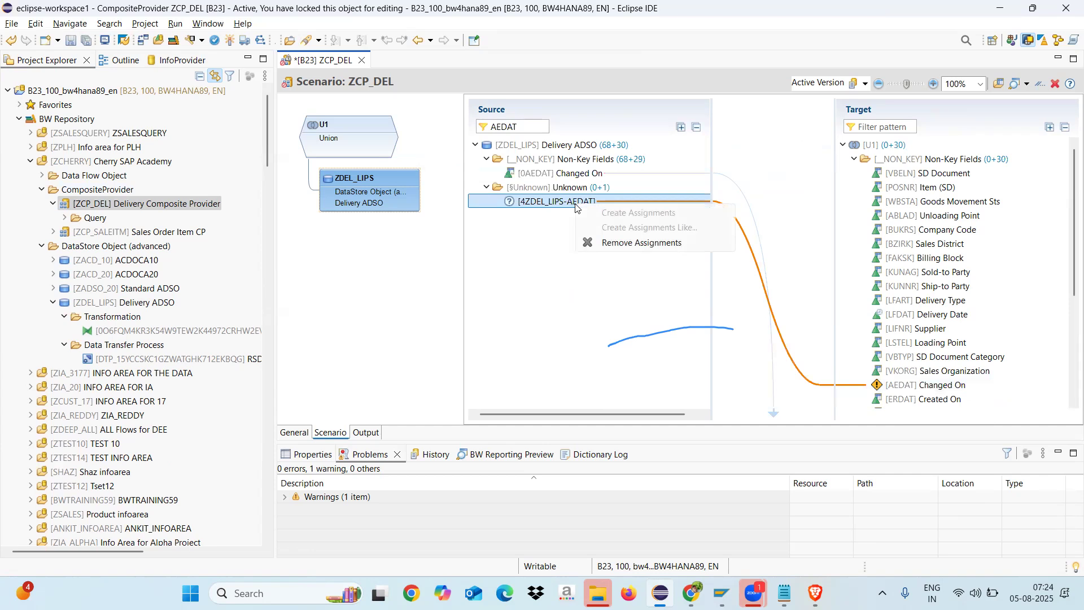
{"action": "left_click", "coordinate": [622, 244]}
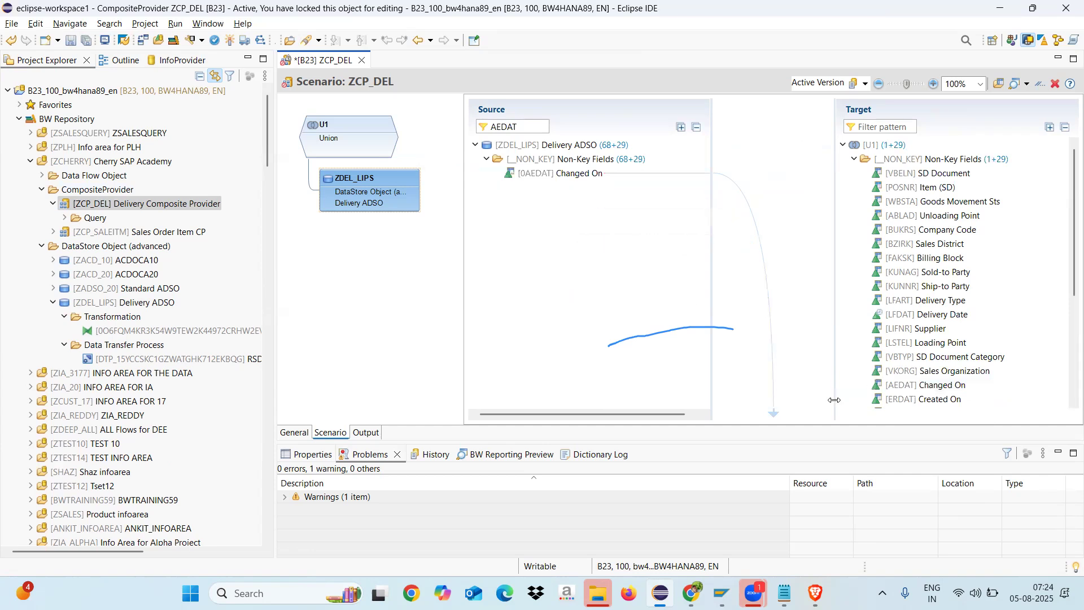
Step: Check where 0AEDAT is assigned in the union target, then clear the source filter and look through the full source field list
{"action": "left_click", "coordinate": [582, 173]}
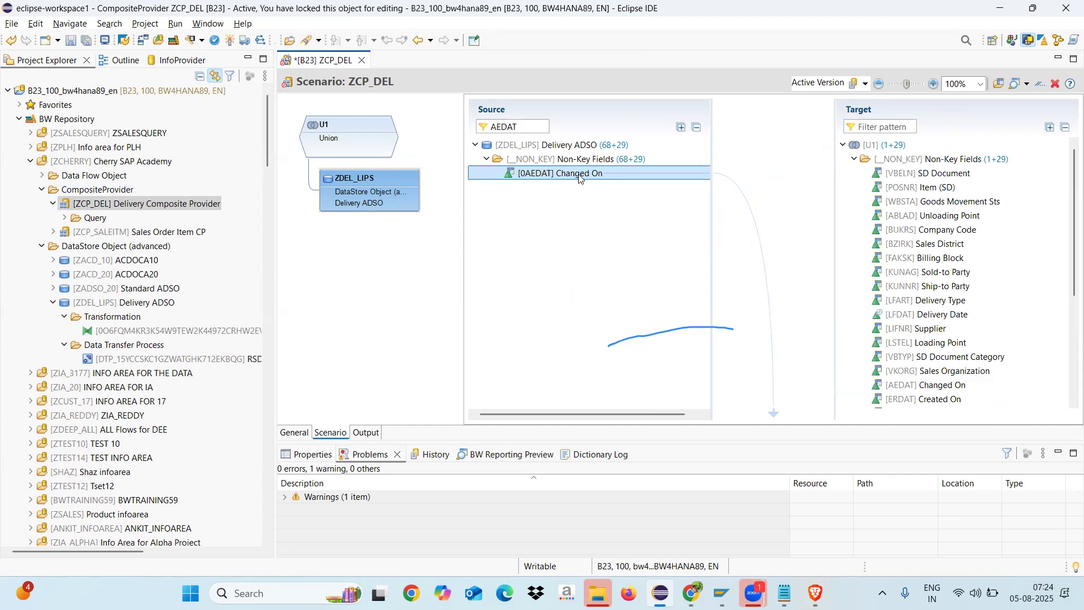
{"action": "scroll", "coordinate": [1069, 347], "scroll_direction": "down", "scroll_amount": 4}
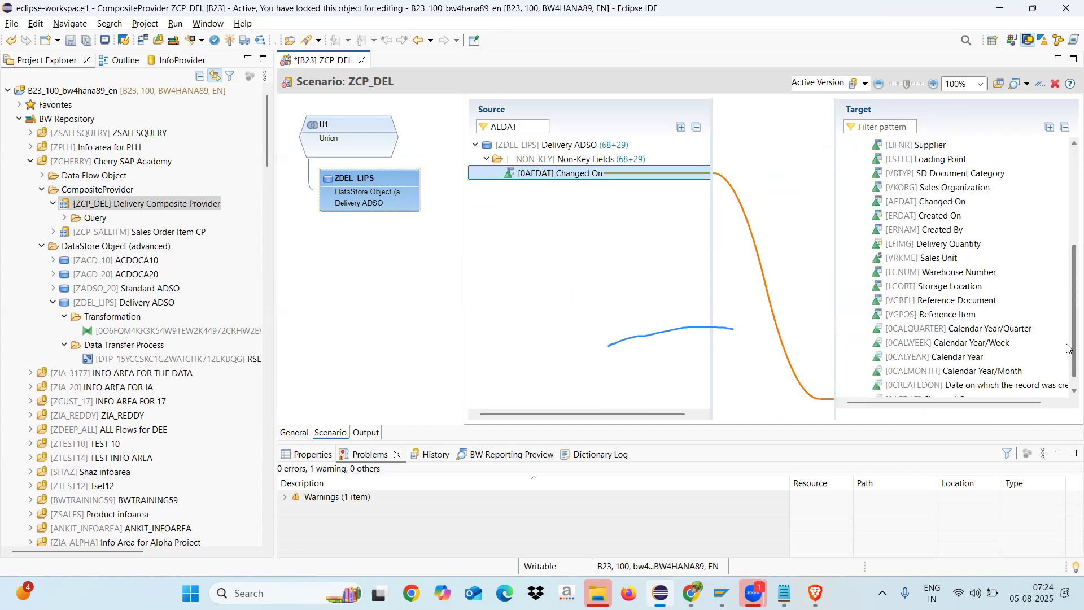
{"action": "left_click", "coordinate": [525, 126]}
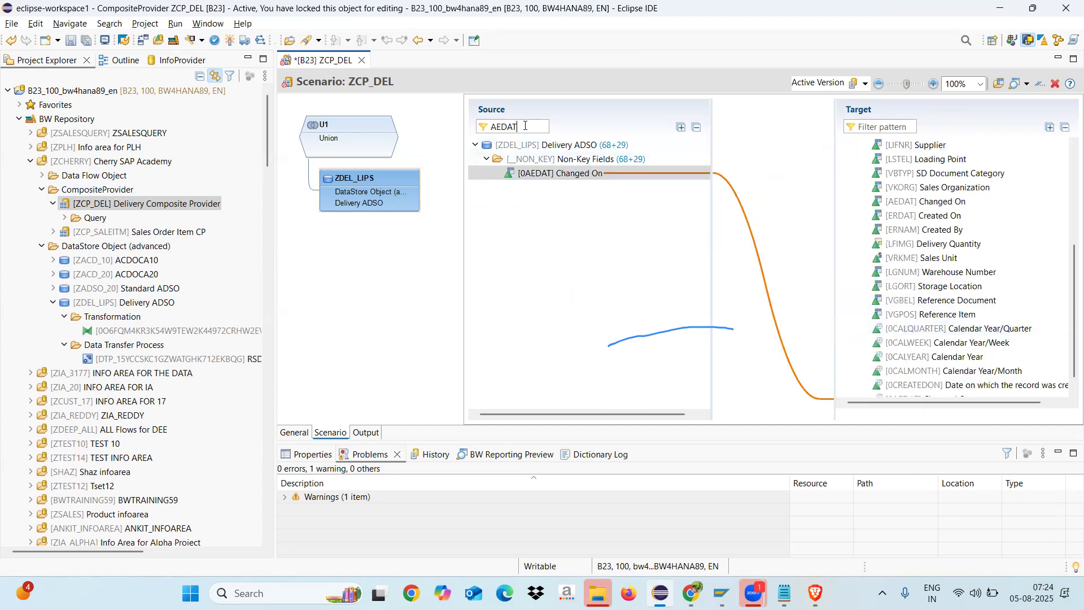
{"action": "key", "text": "BackSpace"}
{"action": "key", "text": "BackSpace"}
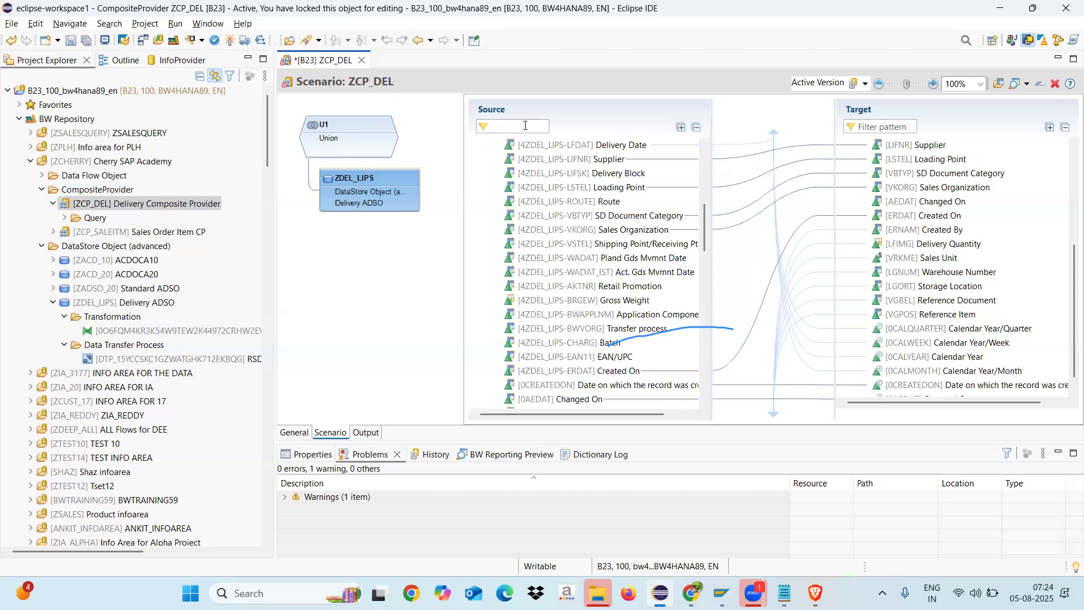
{"action": "left_click_drag", "start_coordinate": [705, 236], "coordinate": [715, 402]}
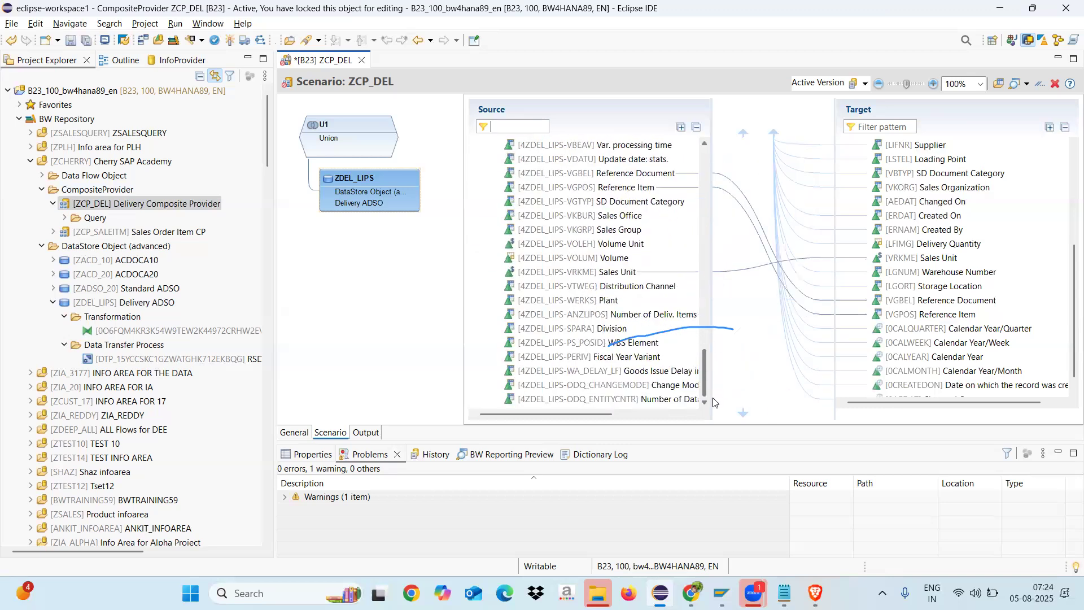
Step: Show the output fields of ZCP_DEL, then activate the composite provider and close it
{"action": "left_click", "coordinate": [365, 432]}
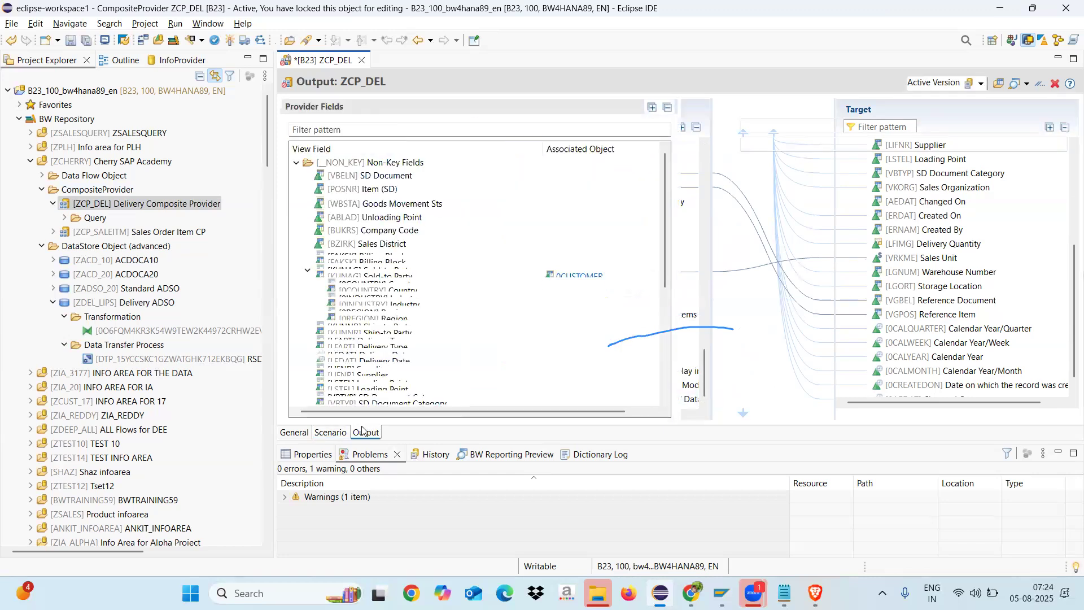
{"action": "left_click", "coordinate": [229, 40]}
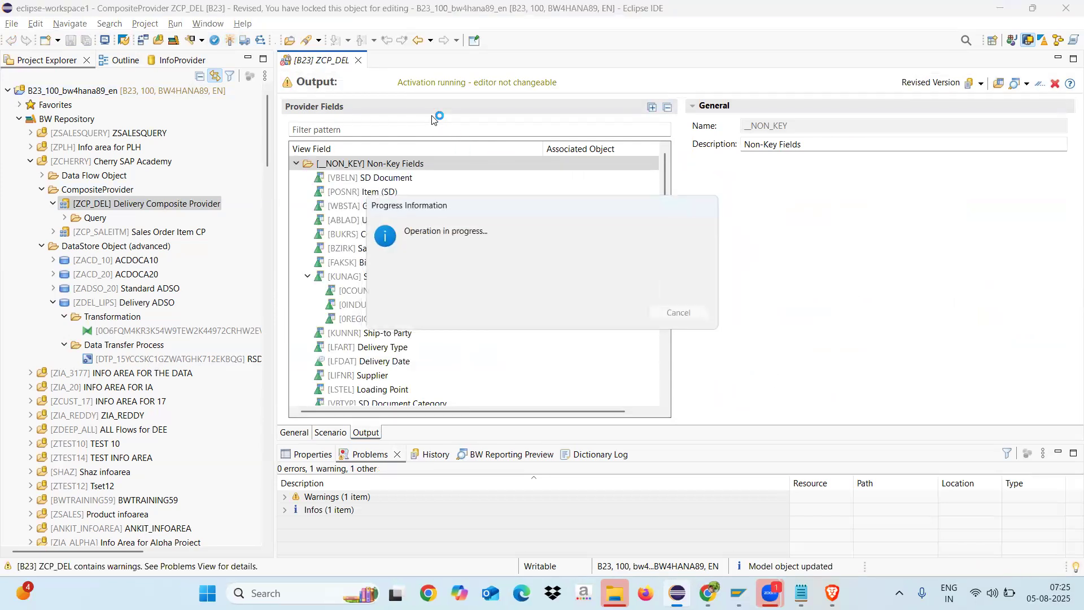
{"action": "left_click", "coordinate": [359, 61]}
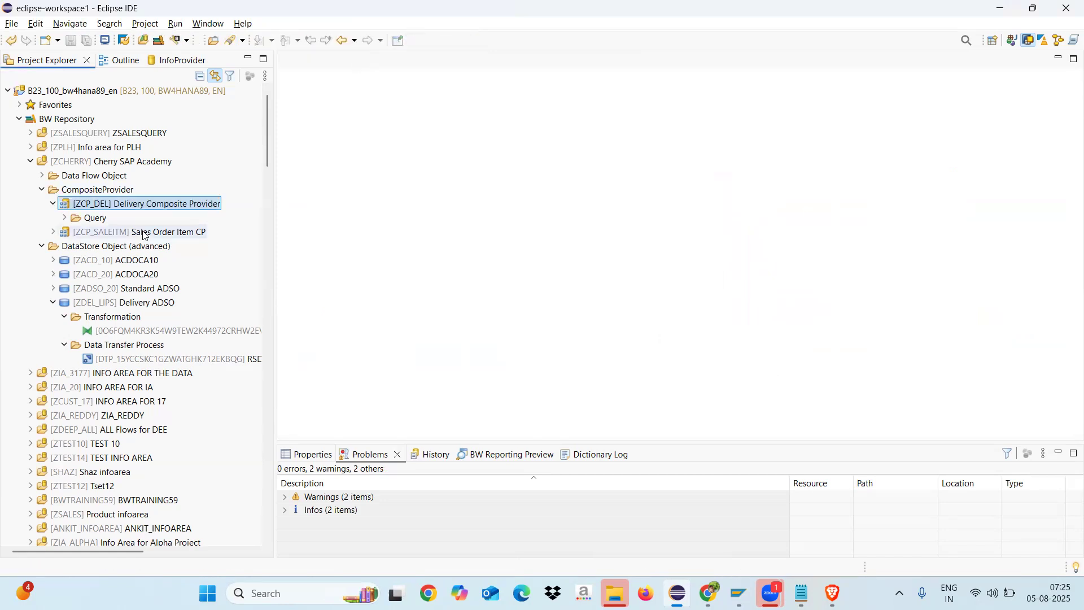
Step: Open the query ZCP_DEL_Q000001 under the Delivery Composite Provider and show its InfoProvider fields and sheet definition
{"action": "left_click", "coordinate": [64, 219]}
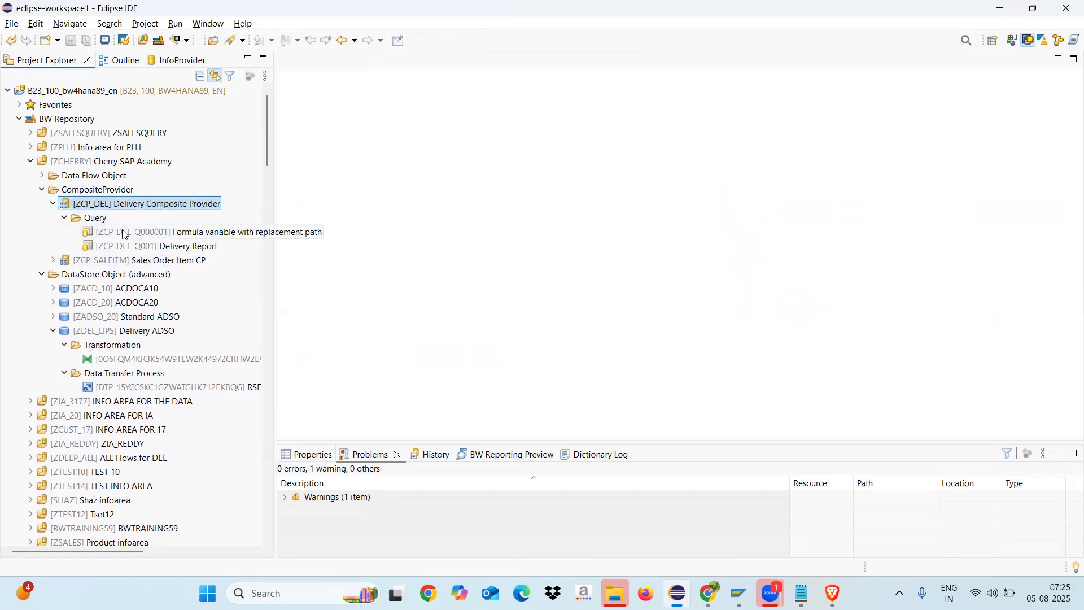
{"action": "double_click", "coordinate": [122, 231]}
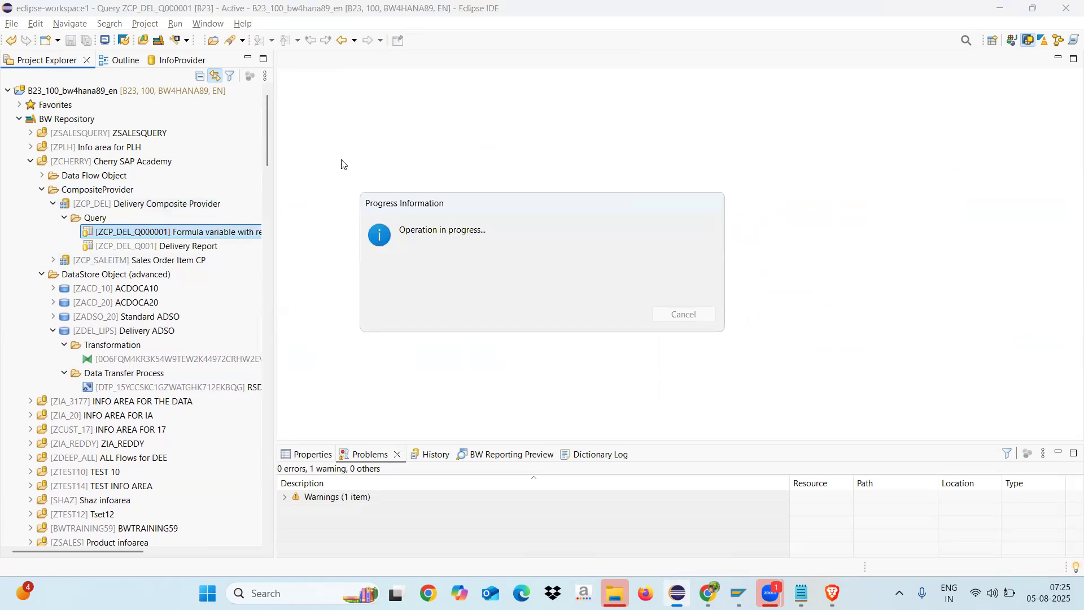
{"action": "left_click", "coordinate": [181, 62]}
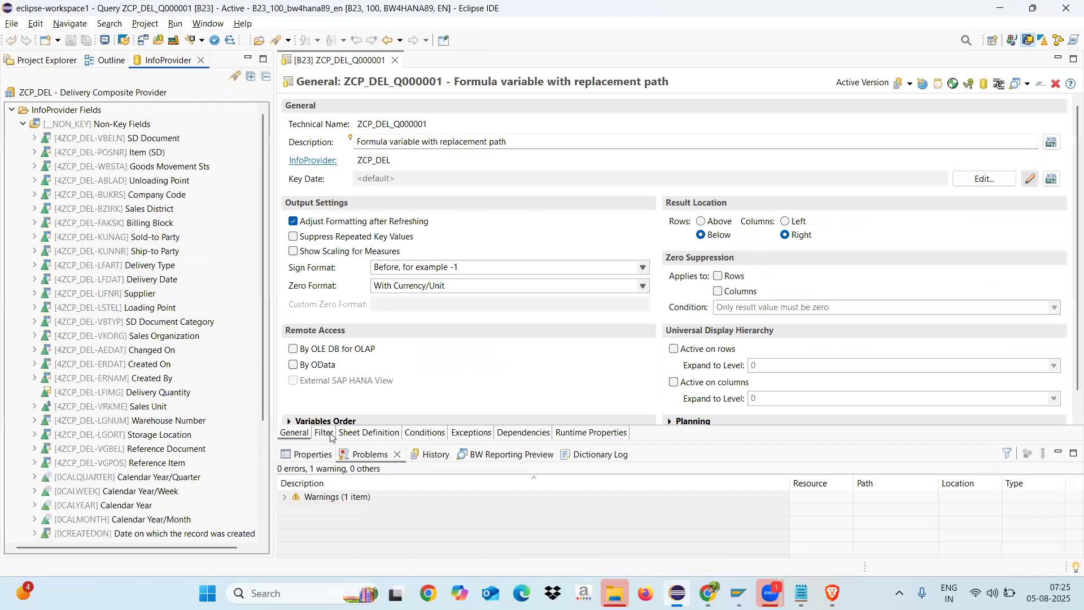
{"action": "left_click", "coordinate": [358, 434]}
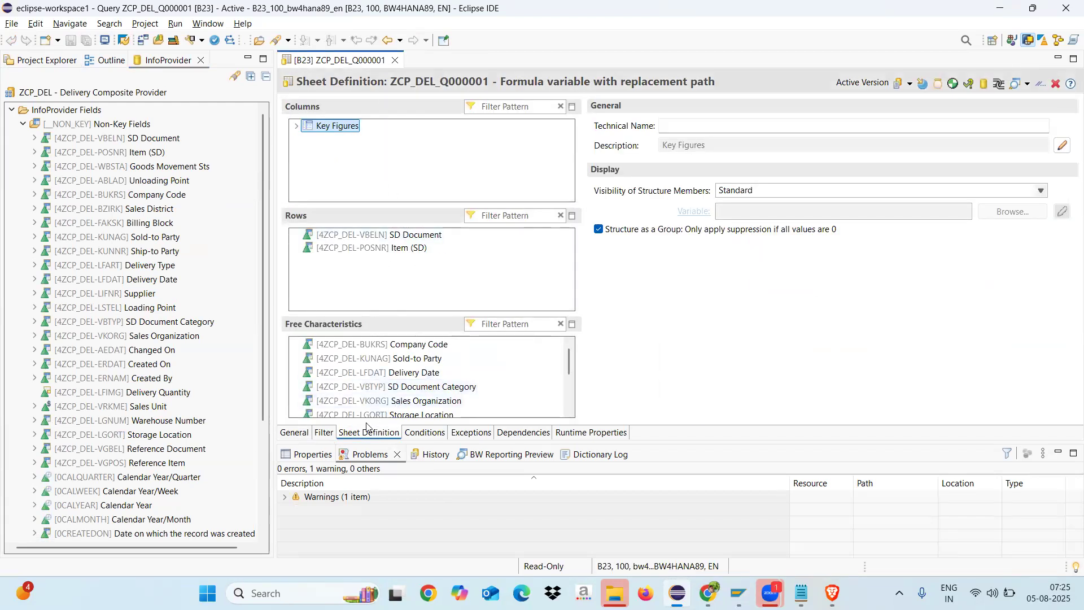
Step: Examine the query's free characteristics and key figures, and locate 0CREATEDON and 0AEDAT among the InfoProvider fields
{"action": "left_click", "coordinate": [570, 389]}
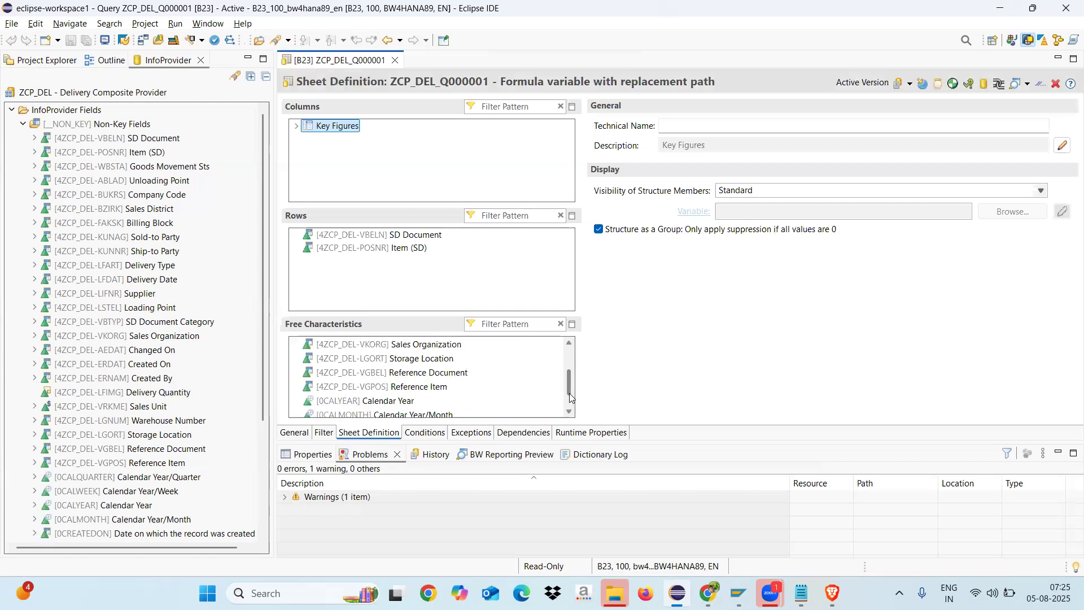
{"action": "left_click", "coordinate": [571, 407]}
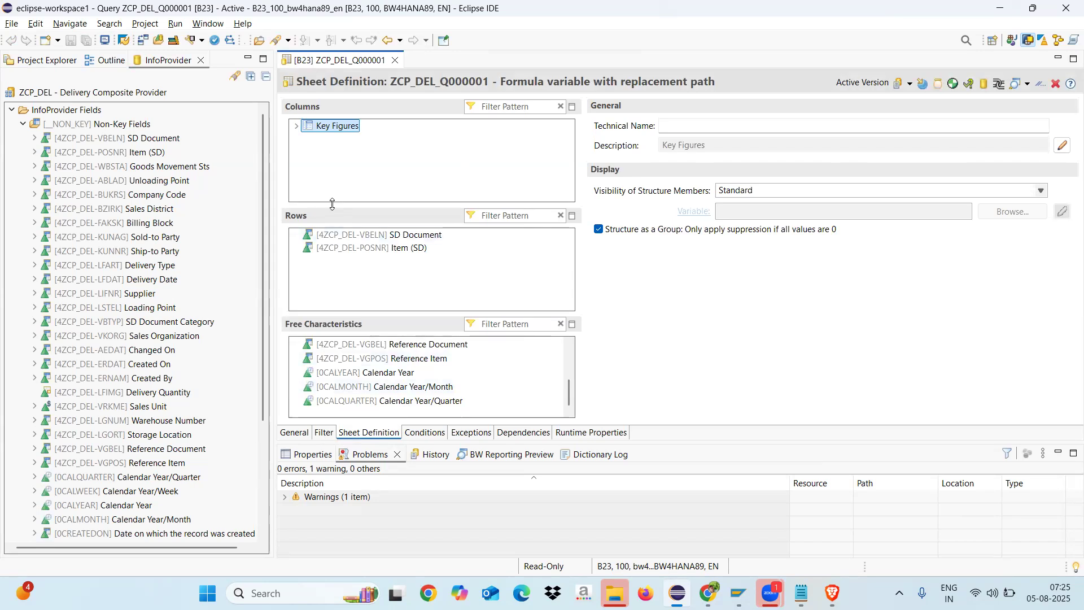
{"action": "left_click", "coordinate": [297, 126]}
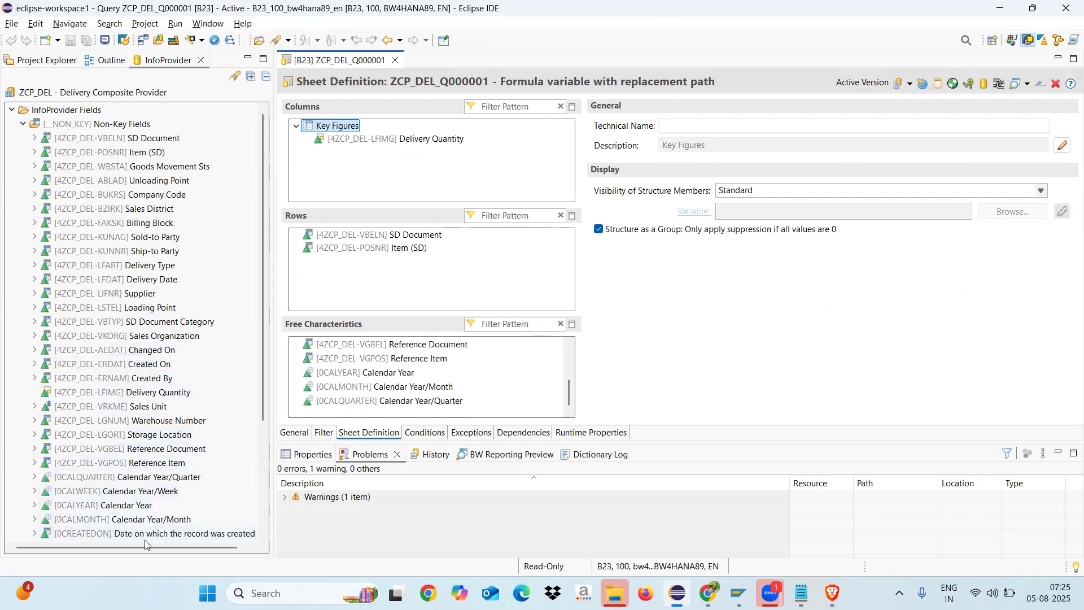
{"action": "left_click", "coordinate": [102, 535]}
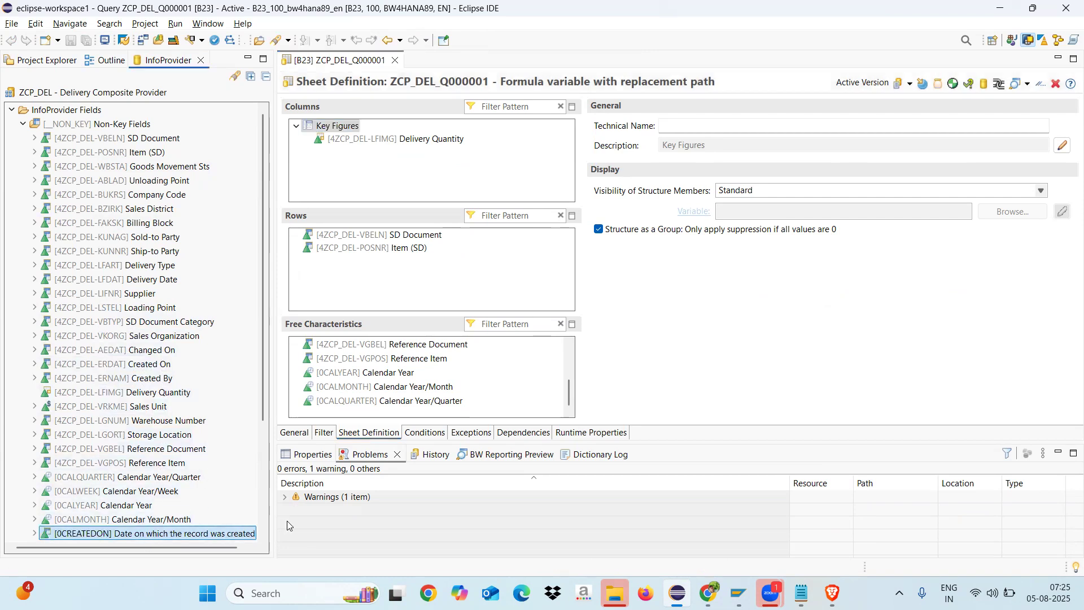
{"action": "left_click", "coordinate": [261, 536]}
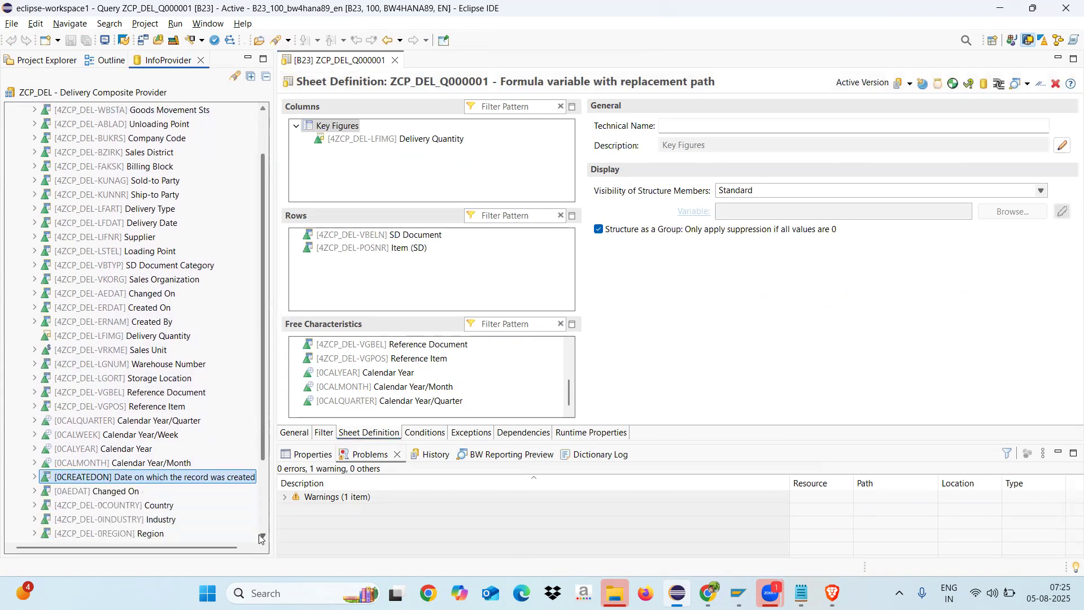
{"action": "left_click", "coordinate": [261, 536]}
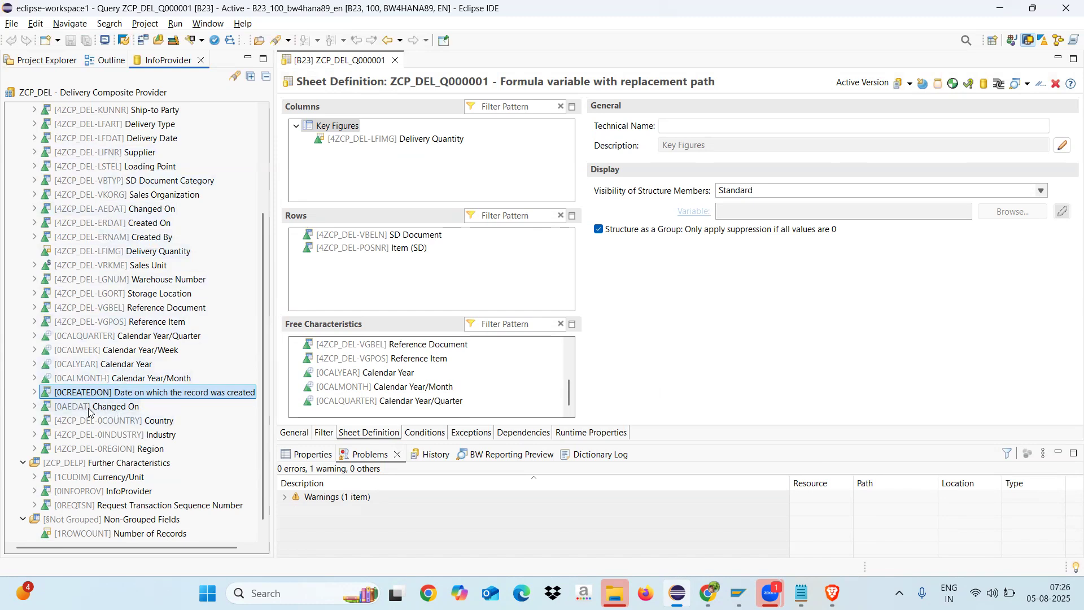
Step: Begin a new variable from 0CREATEDON named ZFOR_1, with variable type Formula and processing by Replacement Path
{"action": "left_click", "coordinate": [35, 392]}
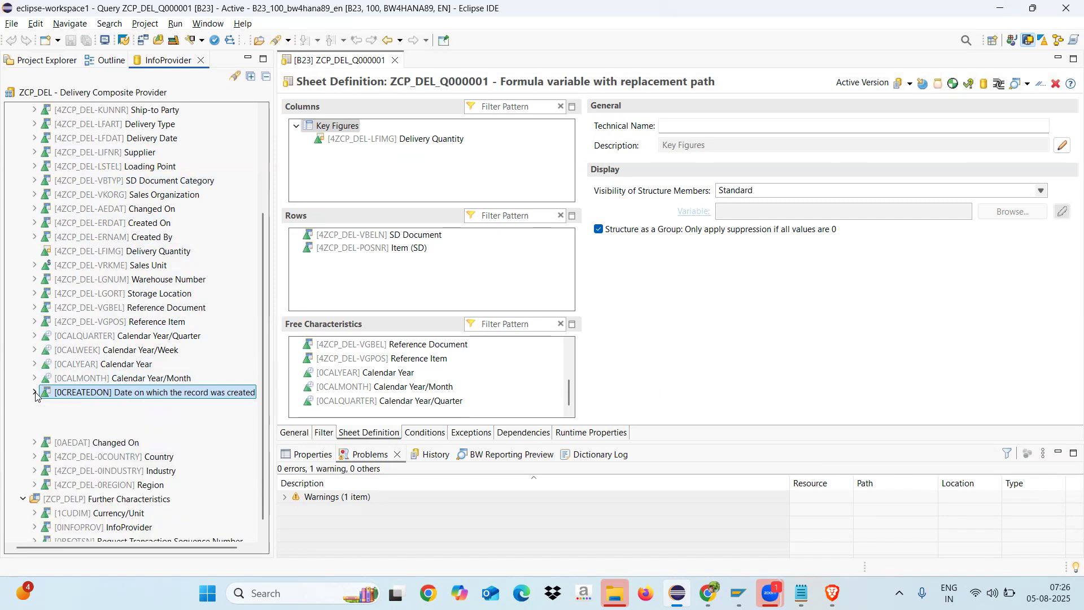
{"action": "right_click", "coordinate": [86, 394]}
{"action": "left_click", "coordinate": [135, 402]}
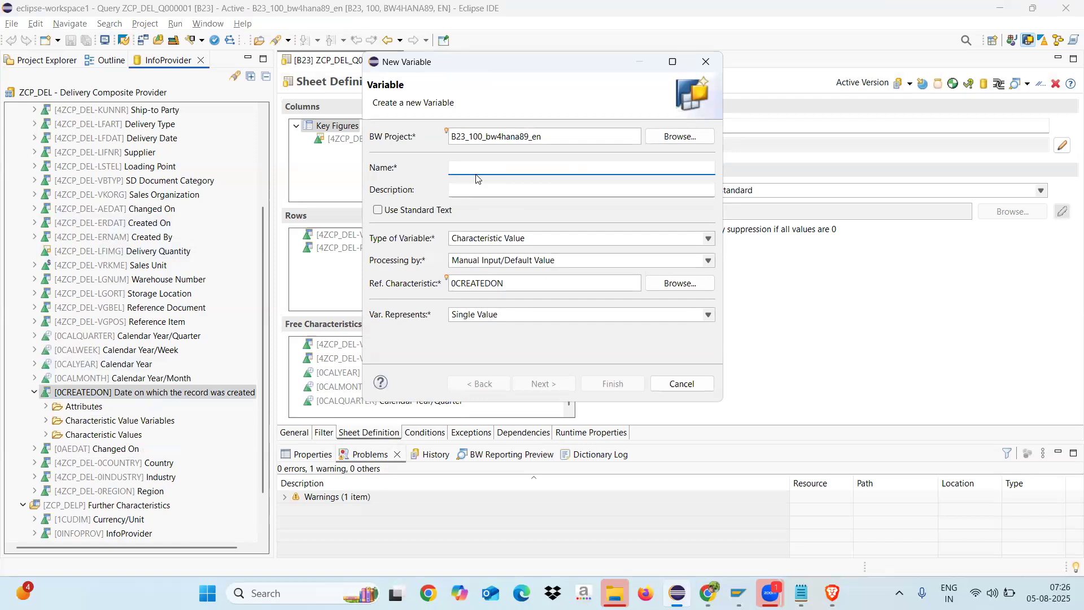
{"action": "type", "text": "ZFOR_1"}
{"action": "left_click", "coordinate": [548, 239]}
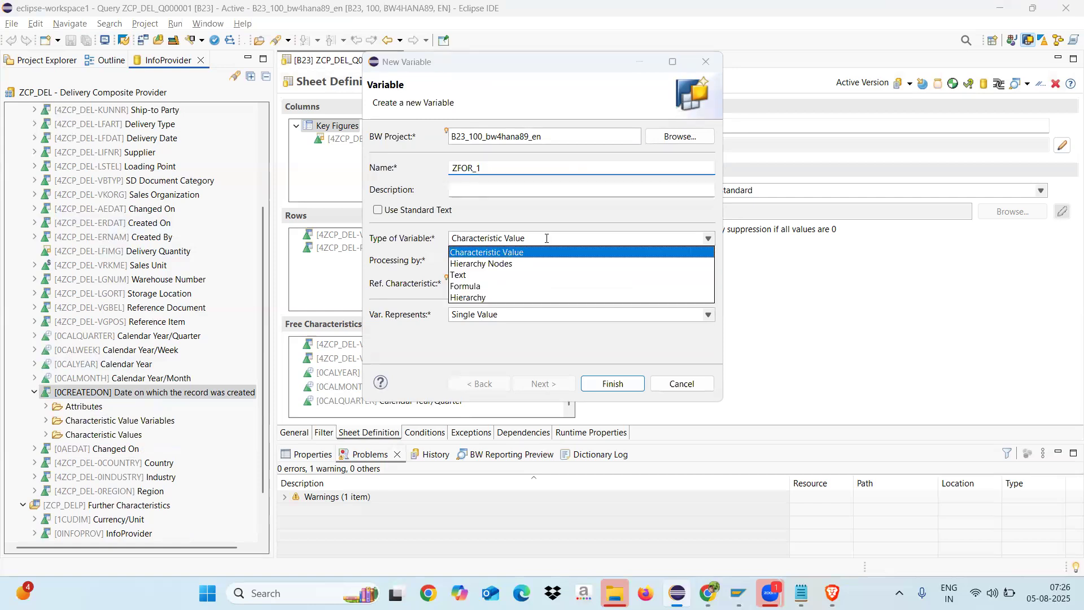
{"action": "left_click", "coordinate": [464, 286]}
{"action": "left_click", "coordinate": [515, 261]}
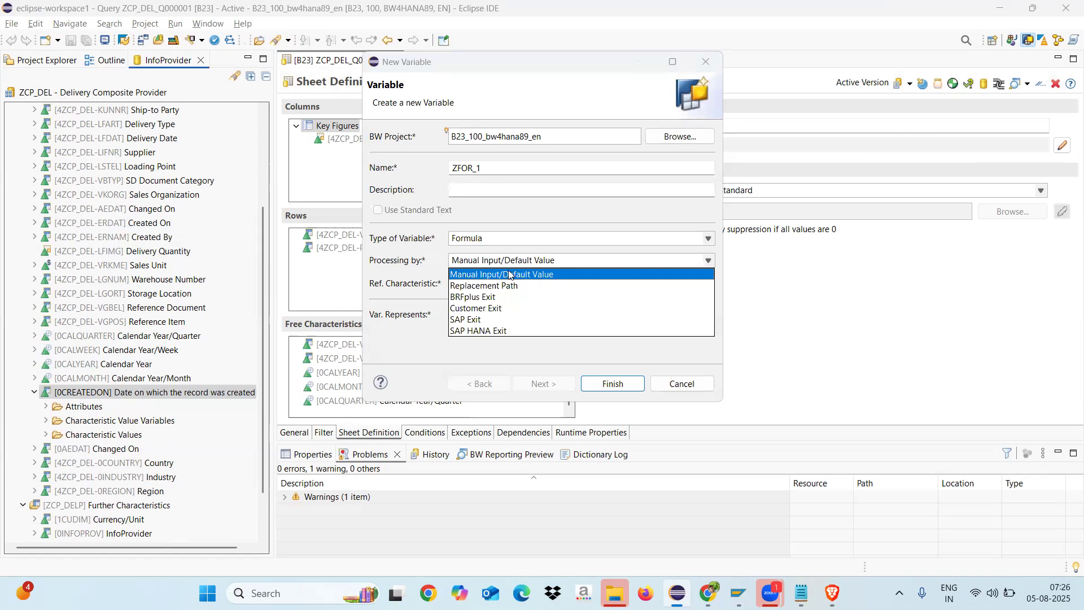
{"action": "left_click", "coordinate": [481, 285]}
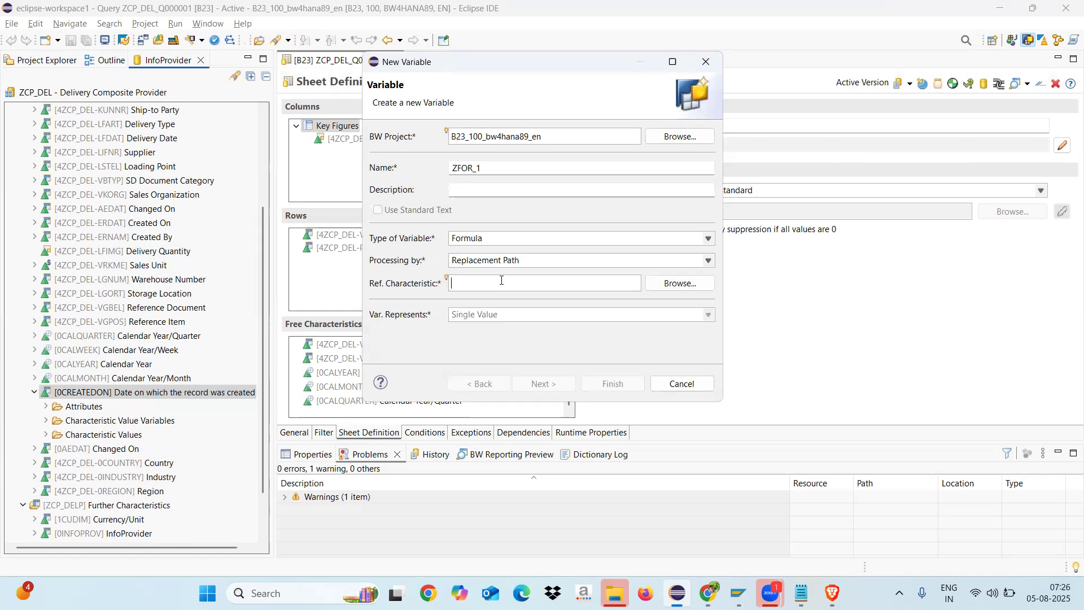
Step: Search the characteristics for "0created", choose 0CREATEDON as the reference characteristic, and finish creating the variable
{"action": "left_click", "coordinate": [664, 284]}
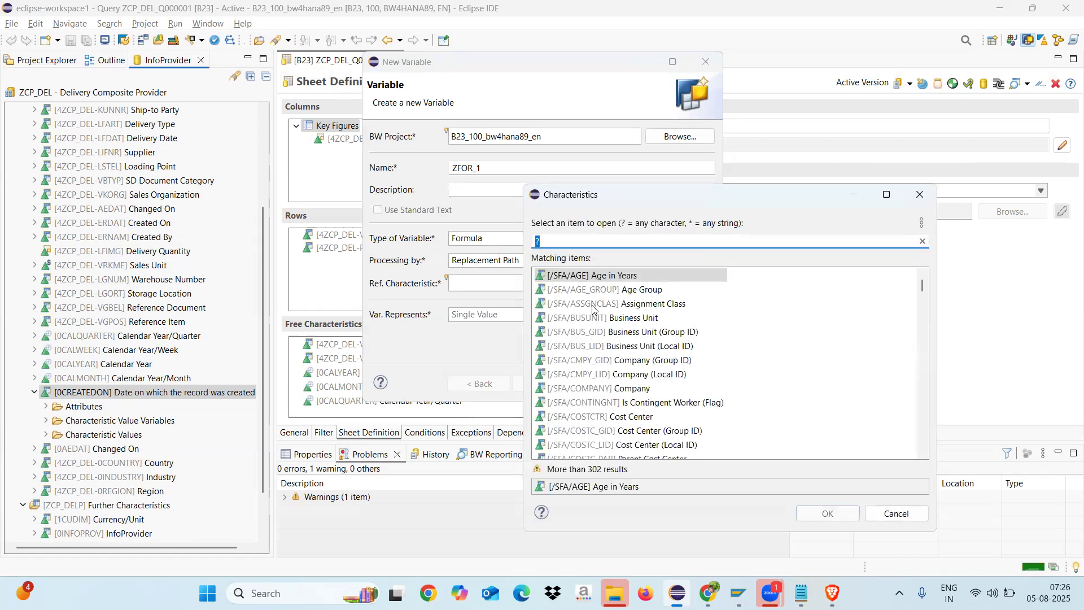
{"action": "type", "text": "0created"}
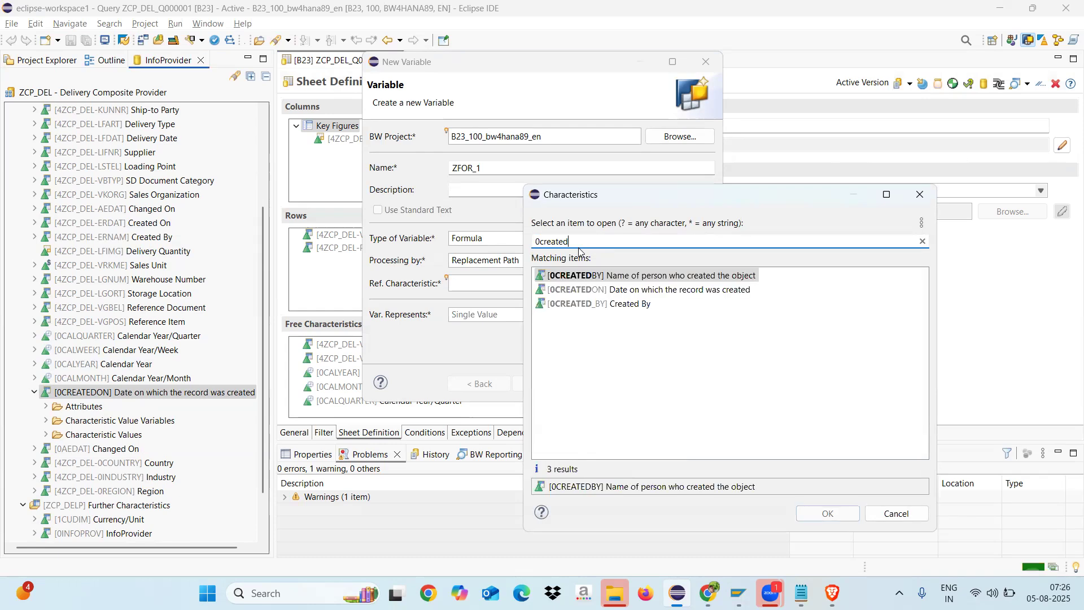
{"action": "double_click", "coordinate": [568, 290]}
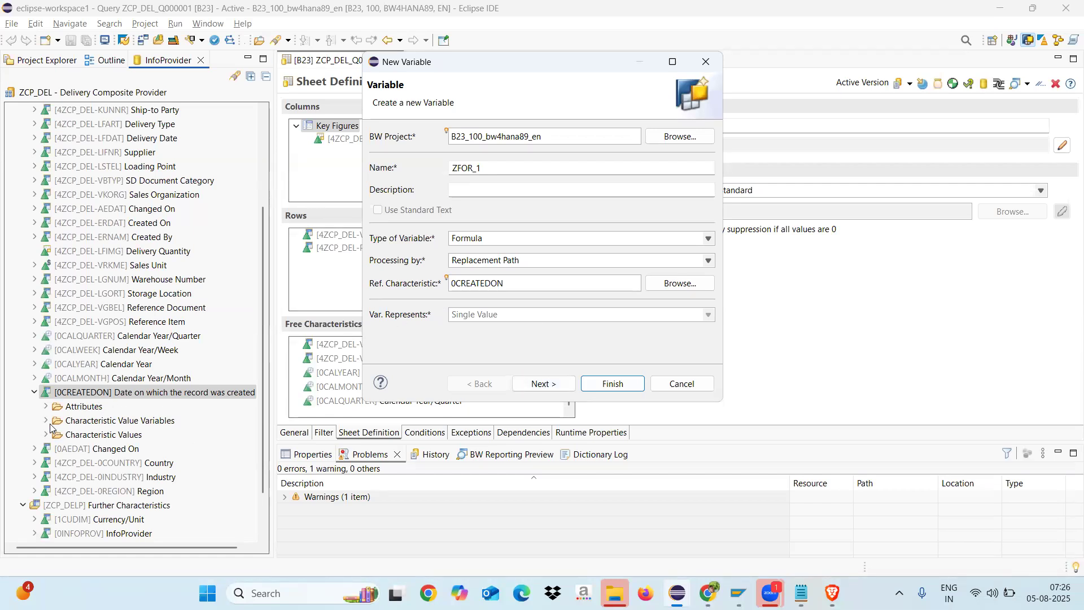
{"action": "left_click", "coordinate": [546, 384]}
{"action": "left_click", "coordinate": [598, 380]}
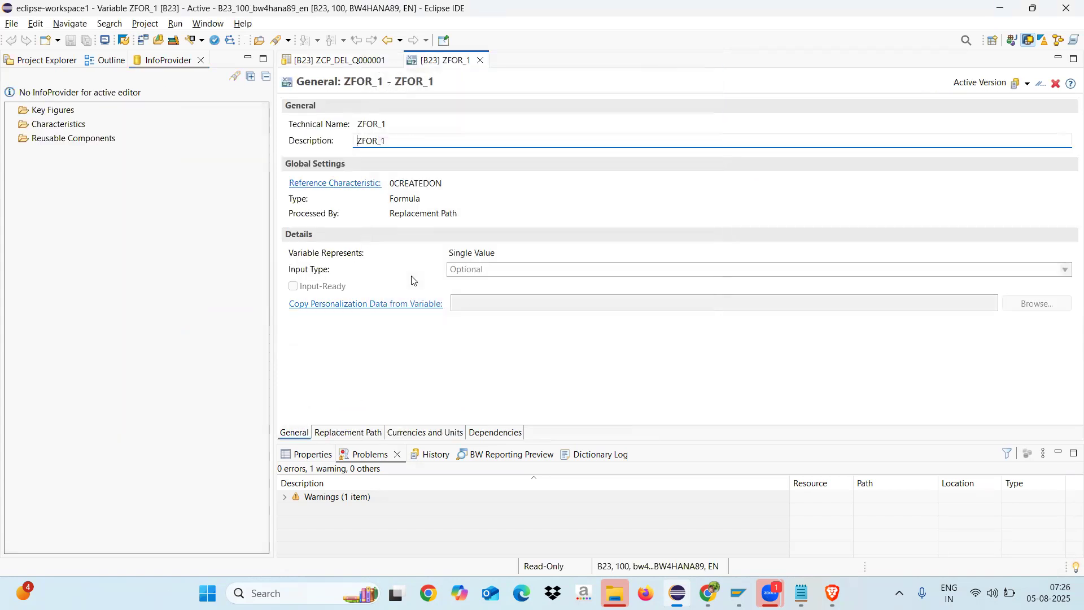
Step: Set the dimension of variable ZFOR_1 to Date in its currency and unit settings
{"action": "left_click", "coordinate": [335, 434]}
{"action": "left_click", "coordinate": [413, 435]}
{"action": "left_click", "coordinate": [425, 126]}
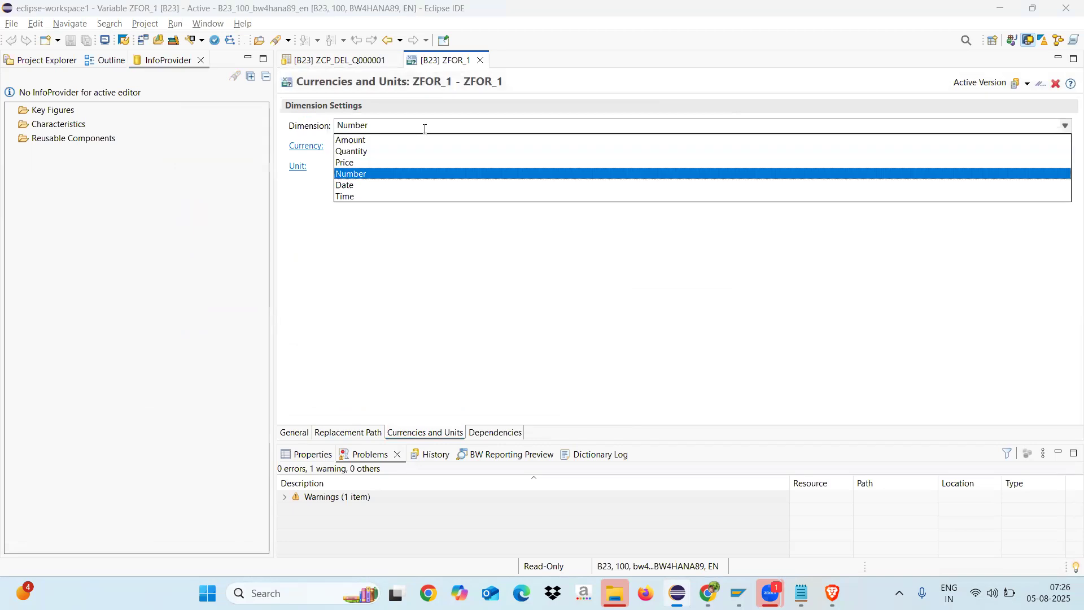
{"action": "left_click", "coordinate": [349, 185]}
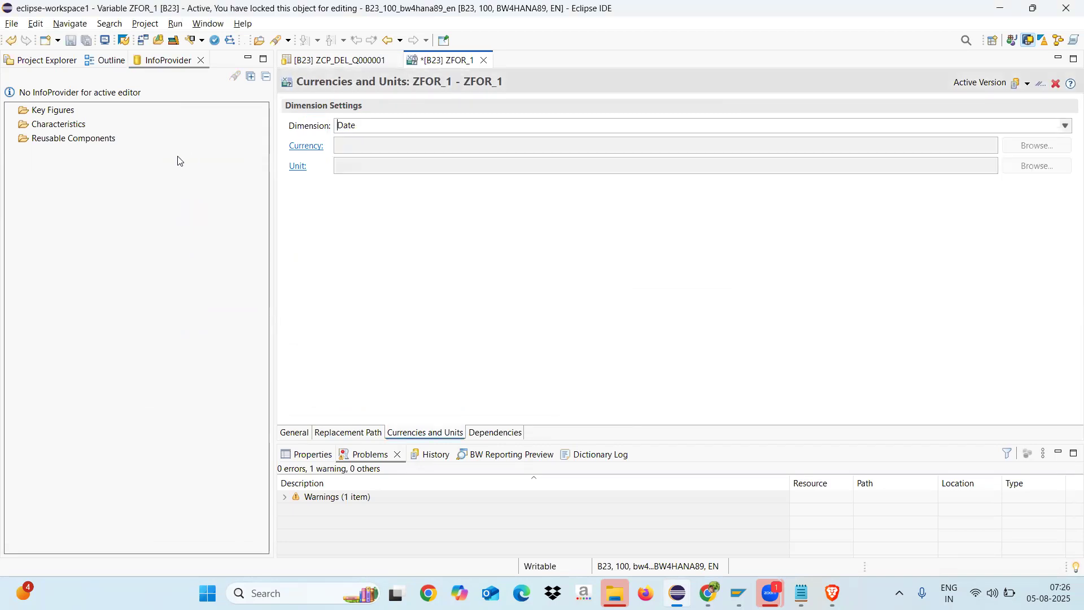
Step: Save the variable ZFOR_1 and close its editor
{"action": "left_click", "coordinate": [70, 42]}
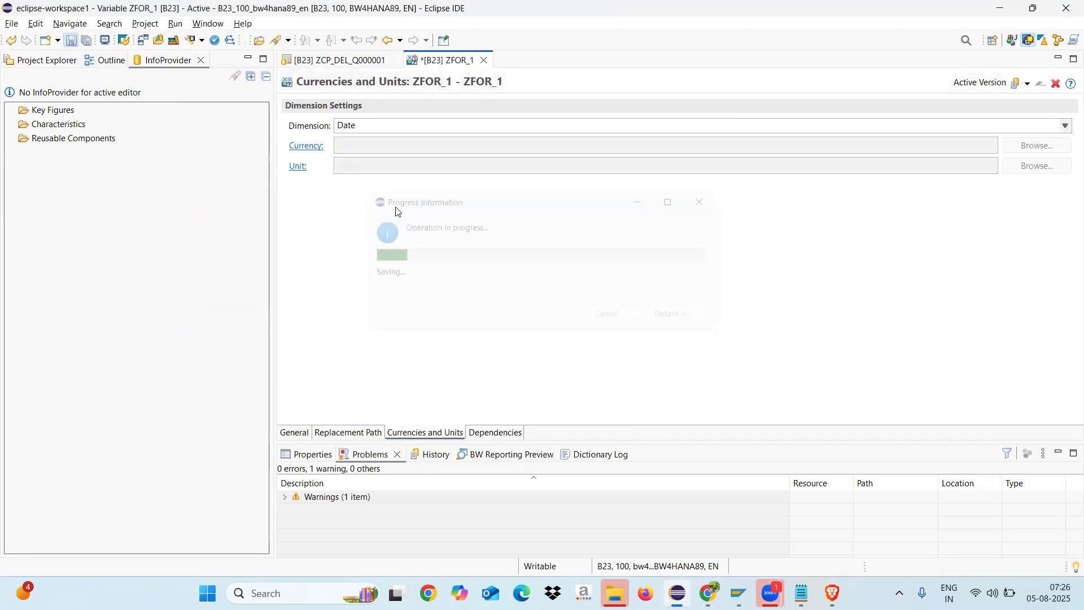
{"action": "left_click", "coordinate": [481, 60]}
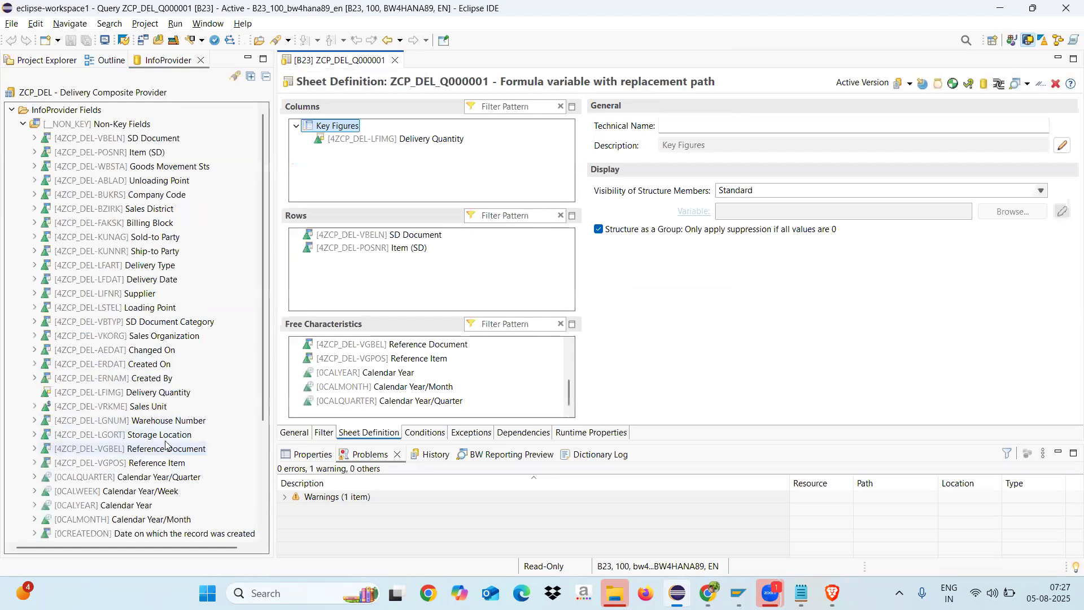
Step: Examine the characteristic value variables available under 0CREATEDON and 0AEDAT in the InfoProvider fields
{"action": "left_click", "coordinate": [34, 534]}
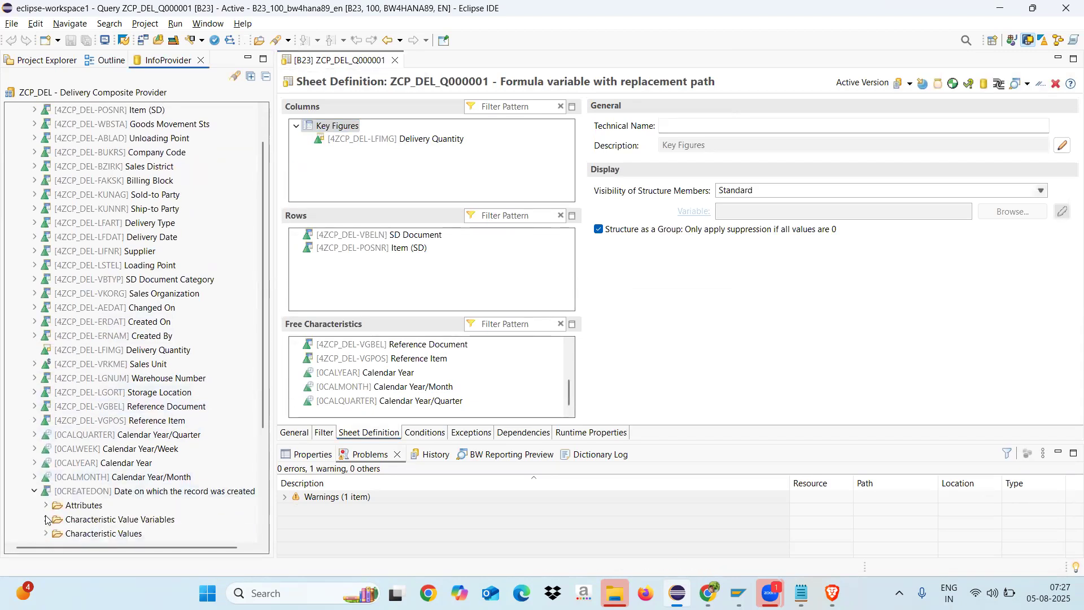
{"action": "left_click", "coordinate": [46, 520]}
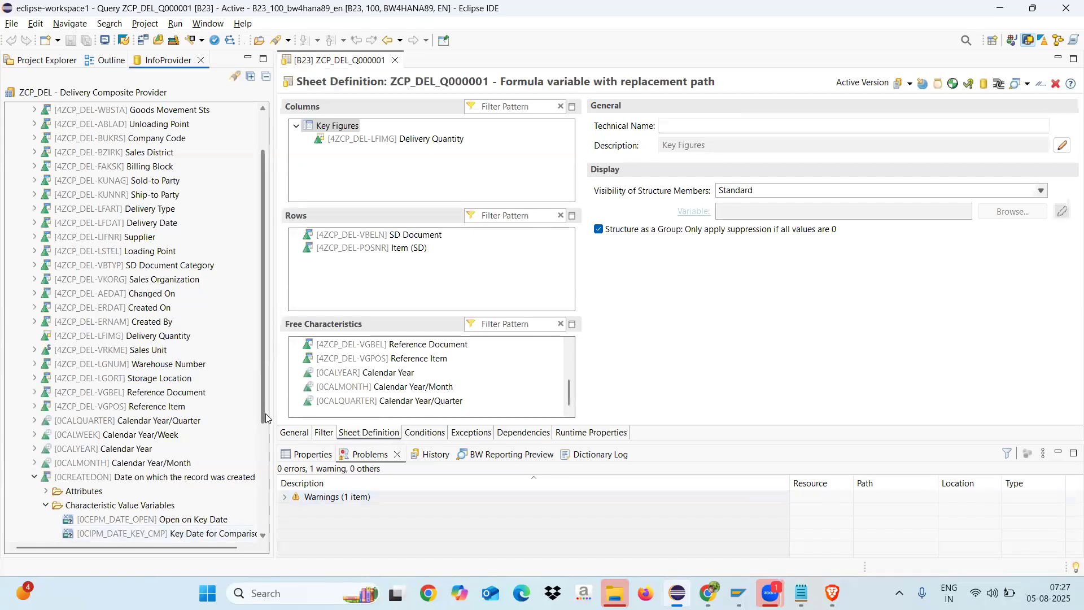
{"action": "scroll", "coordinate": [264, 421], "scroll_direction": "down", "scroll_amount": 1}
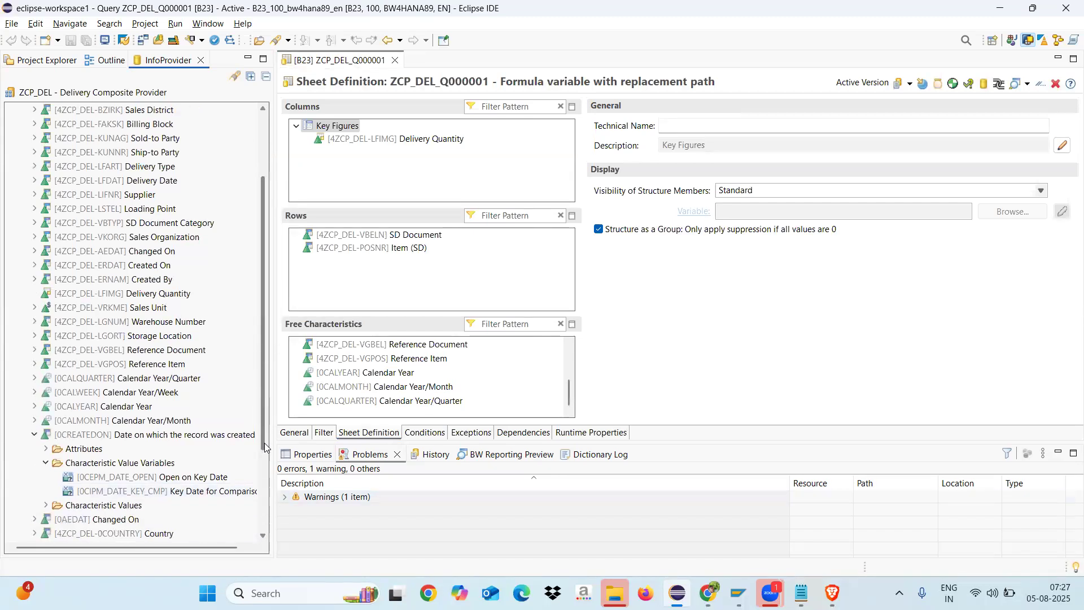
{"action": "left_click", "coordinate": [123, 463]}
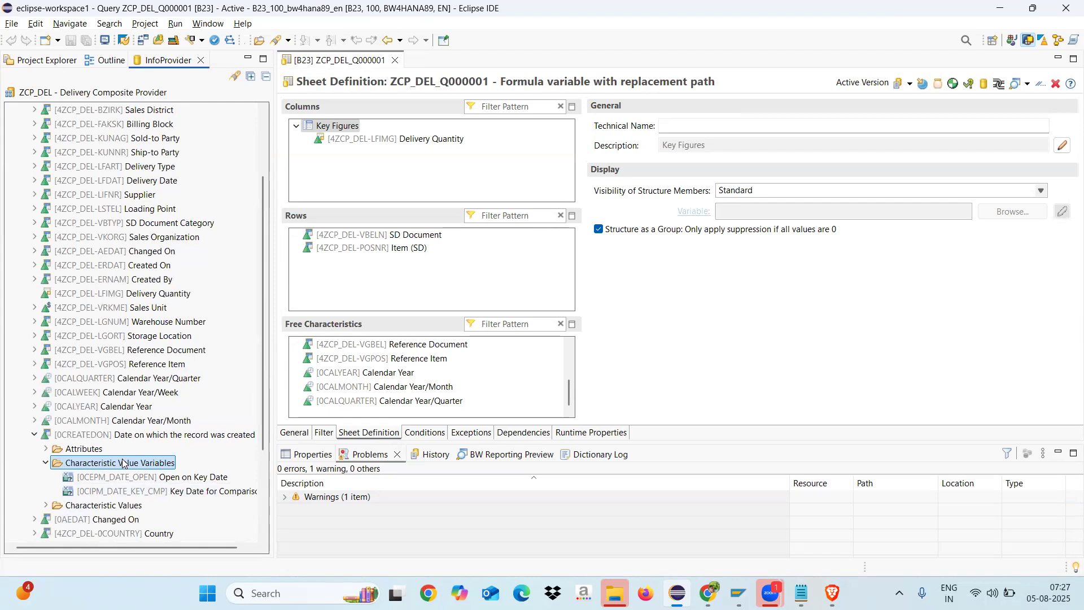
{"action": "left_click", "coordinate": [340, 128]}
{"action": "left_click", "coordinate": [35, 520]}
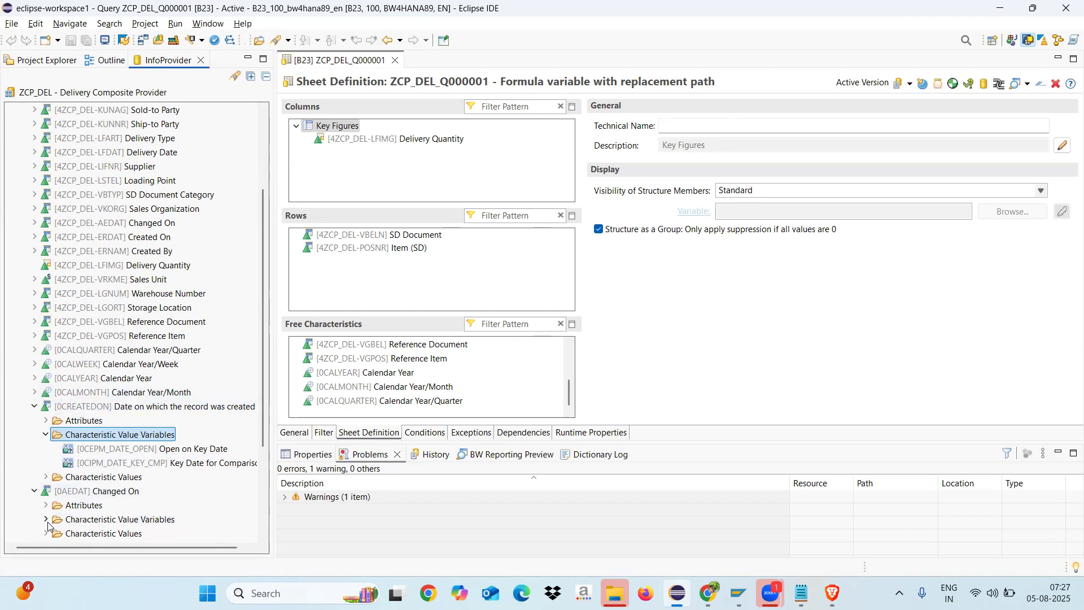
{"action": "left_click", "coordinate": [47, 519]}
Step: Begin a new variable from 0AEDAT named ZFOR_2, described "changed on", with variable type Formula and processing by Replacement Path
{"action": "right_click", "coordinate": [71, 479]}
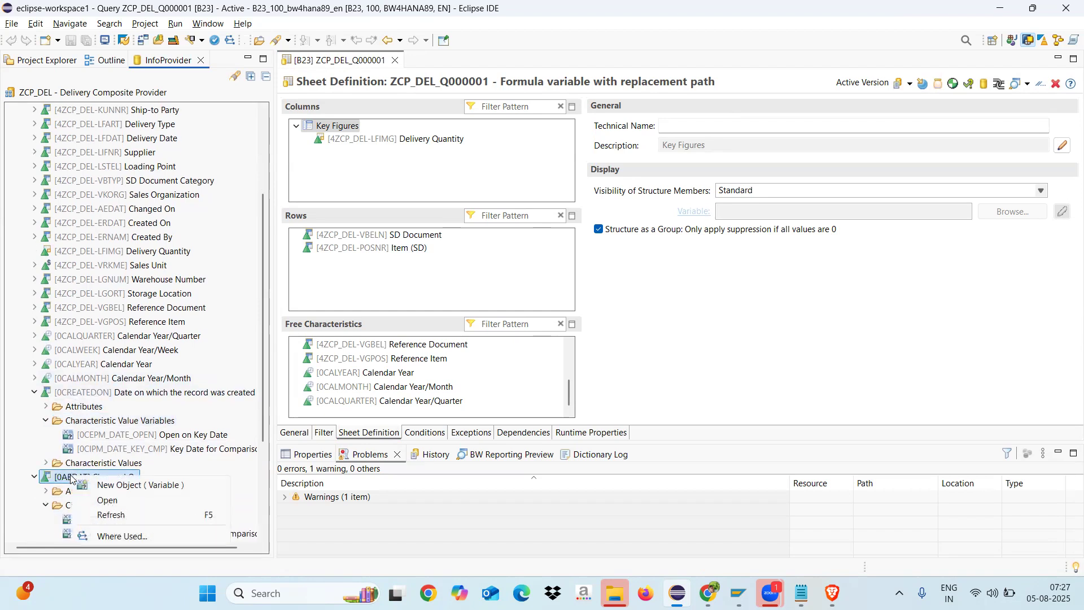
{"action": "left_click", "coordinate": [118, 489]}
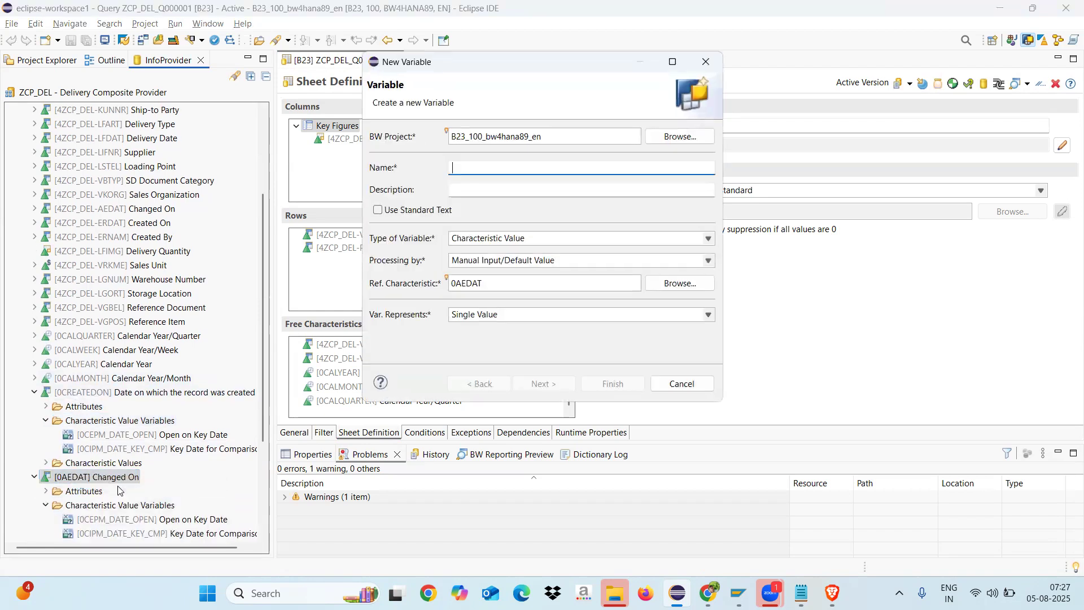
{"action": "type", "text": "ZFOR_2"}
{"action": "left_click", "coordinate": [478, 189]}
{"action": "type", "text": "changed on"}
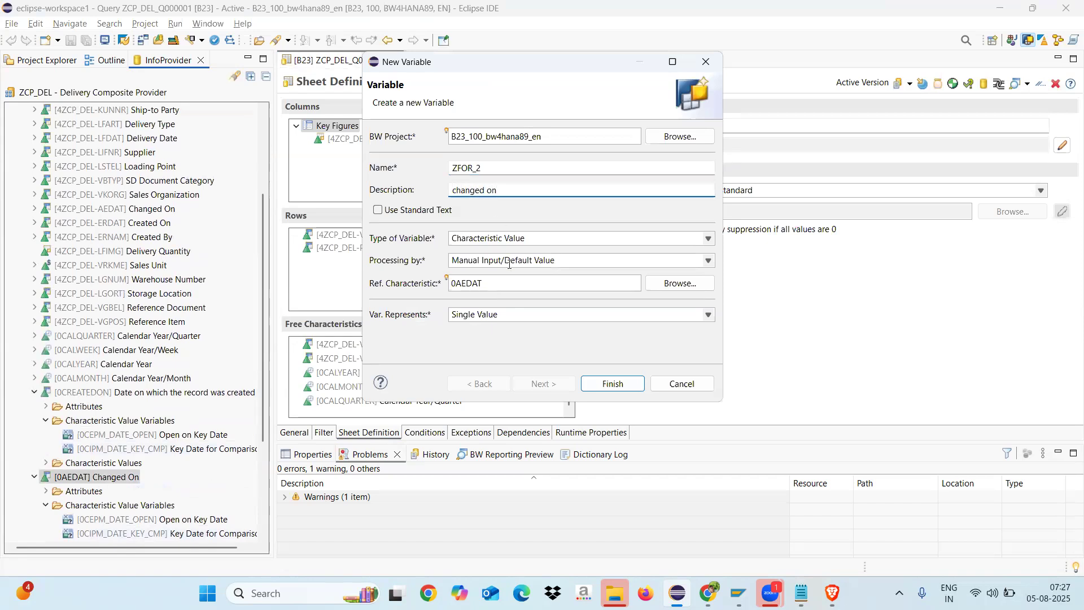
{"action": "left_click", "coordinate": [495, 237]}
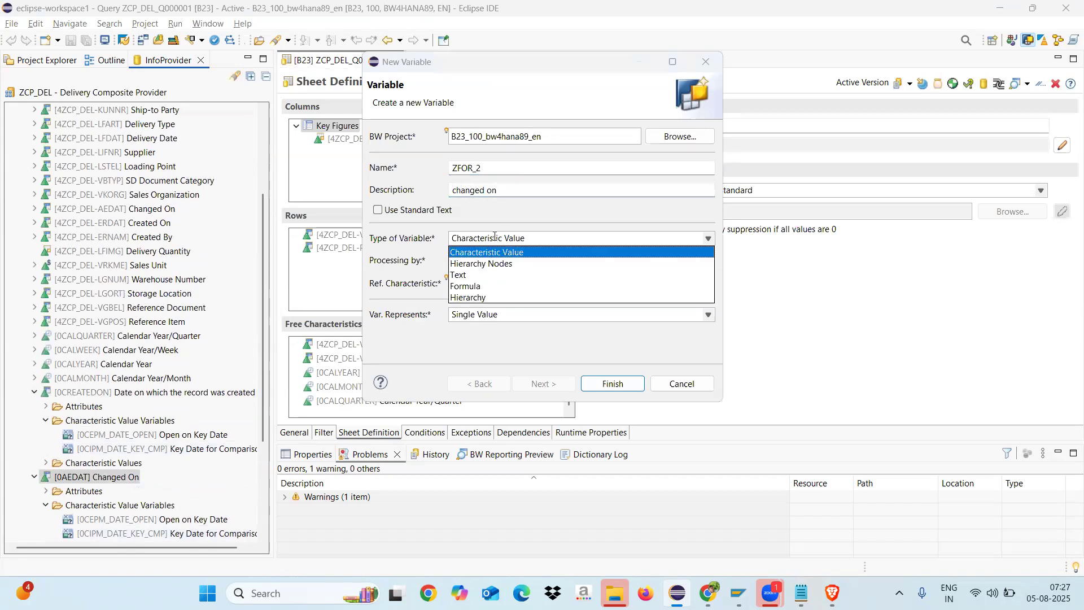
{"action": "left_click", "coordinate": [464, 286]}
{"action": "left_click", "coordinate": [484, 261]}
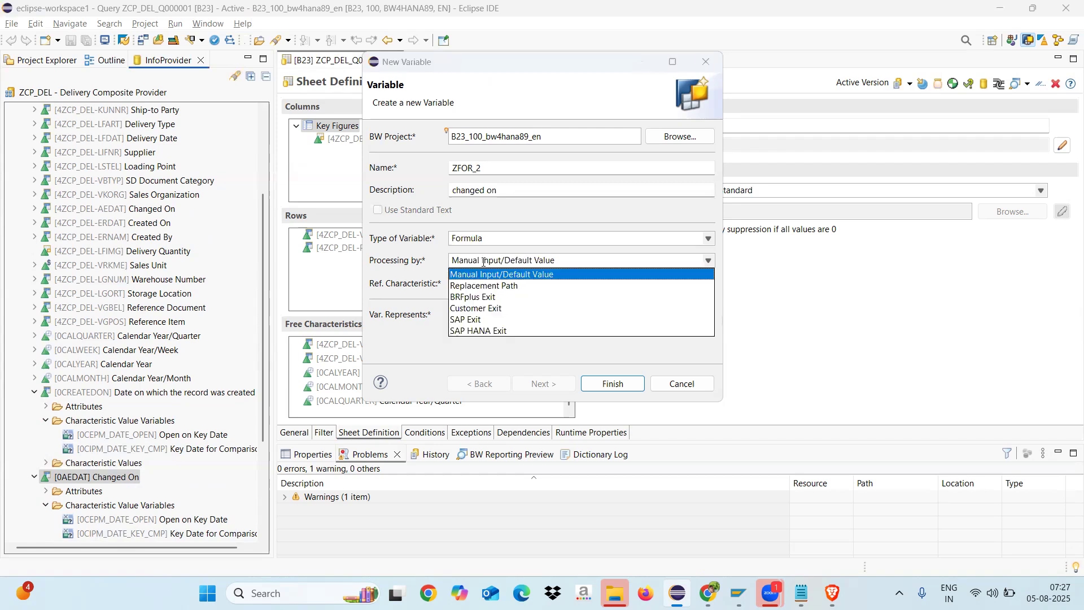
{"action": "left_click", "coordinate": [469, 287]}
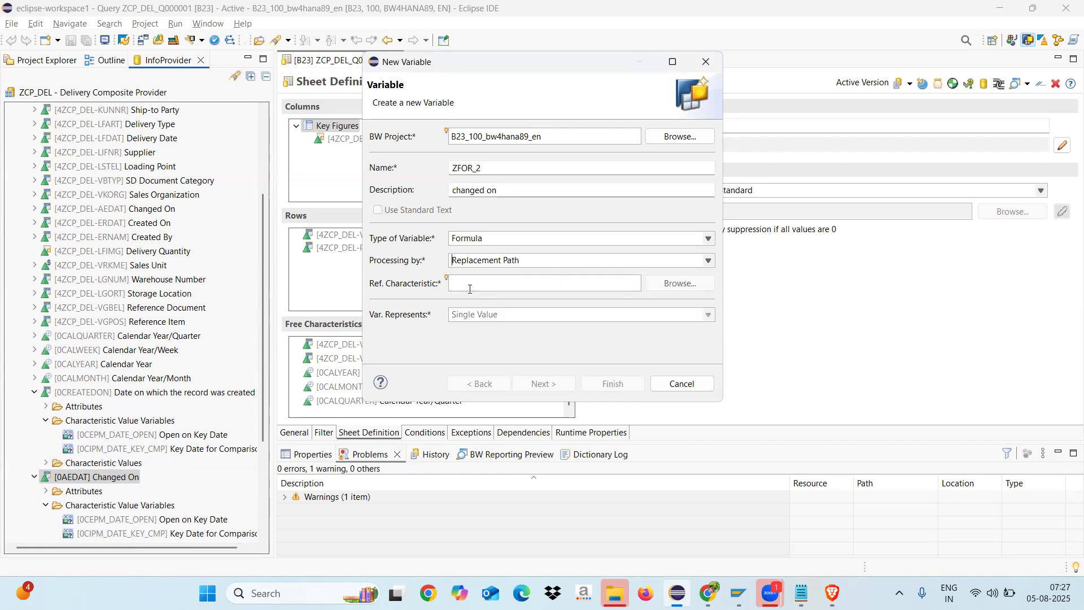
Step: Search the characteristics for "0AEDAT", choose it as the reference characteristic, and finish creating the variable with InfoObject as its replacement
{"action": "left_click", "coordinate": [675, 283]}
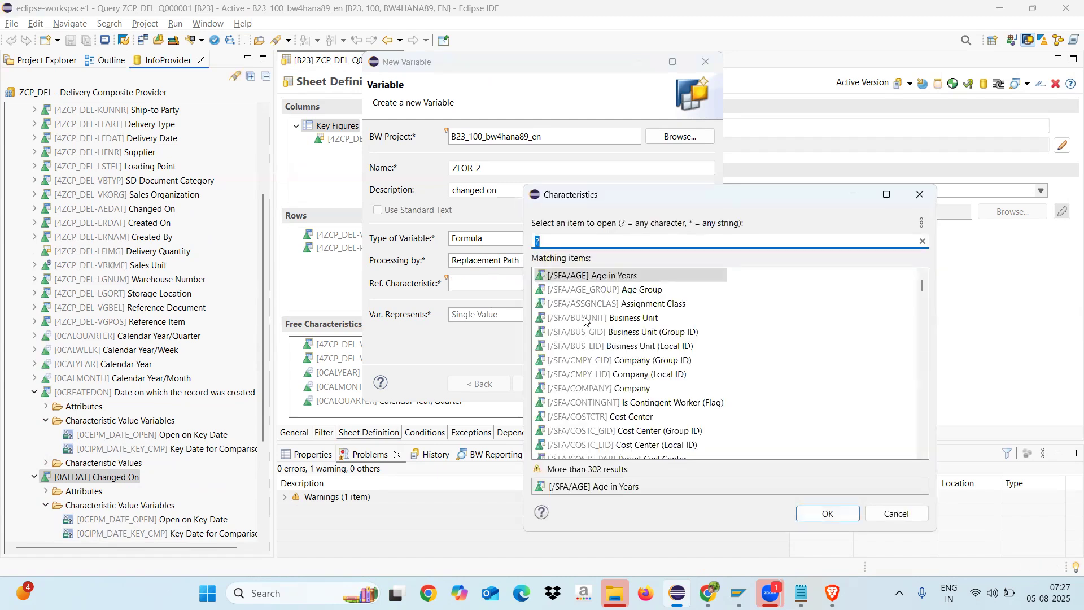
{"action": "type", "text": "0"}
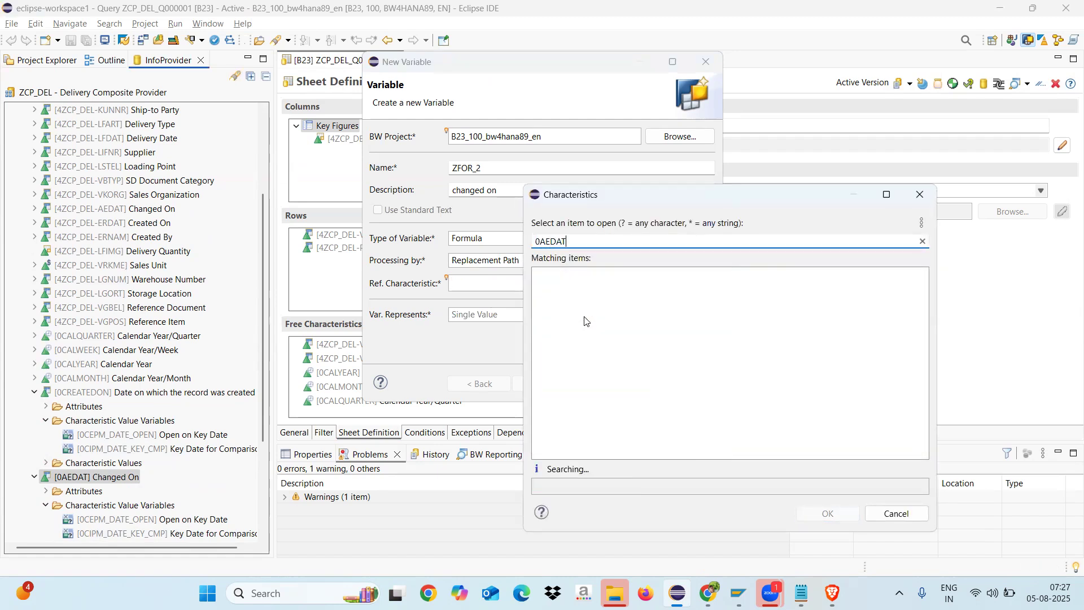
{"action": "type", "text": "AEDAT"}
{"action": "double_click", "coordinate": [552, 276]}
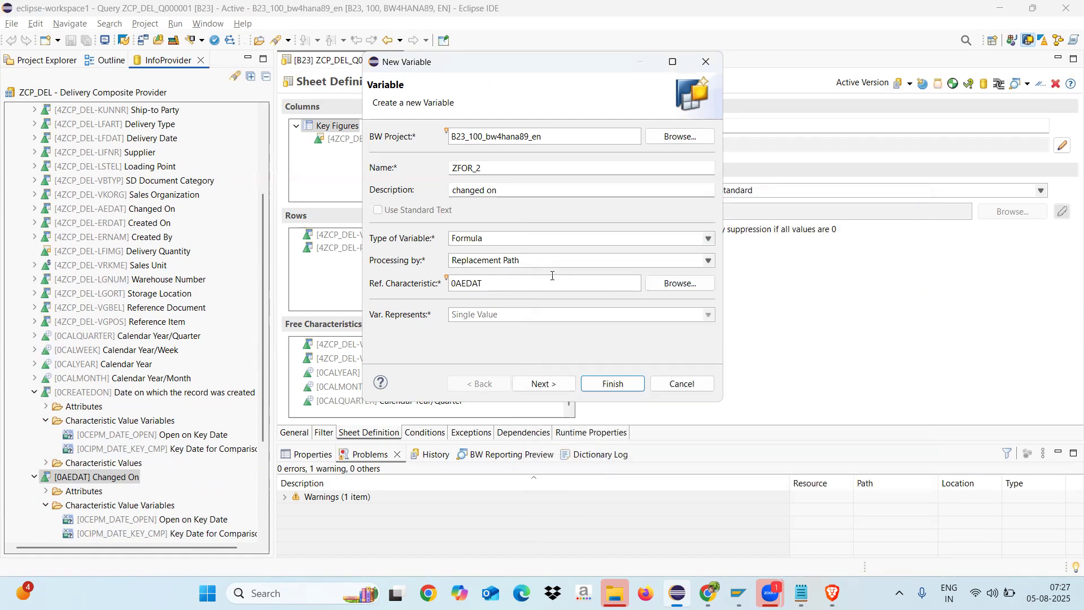
{"action": "left_click", "coordinate": [543, 384]}
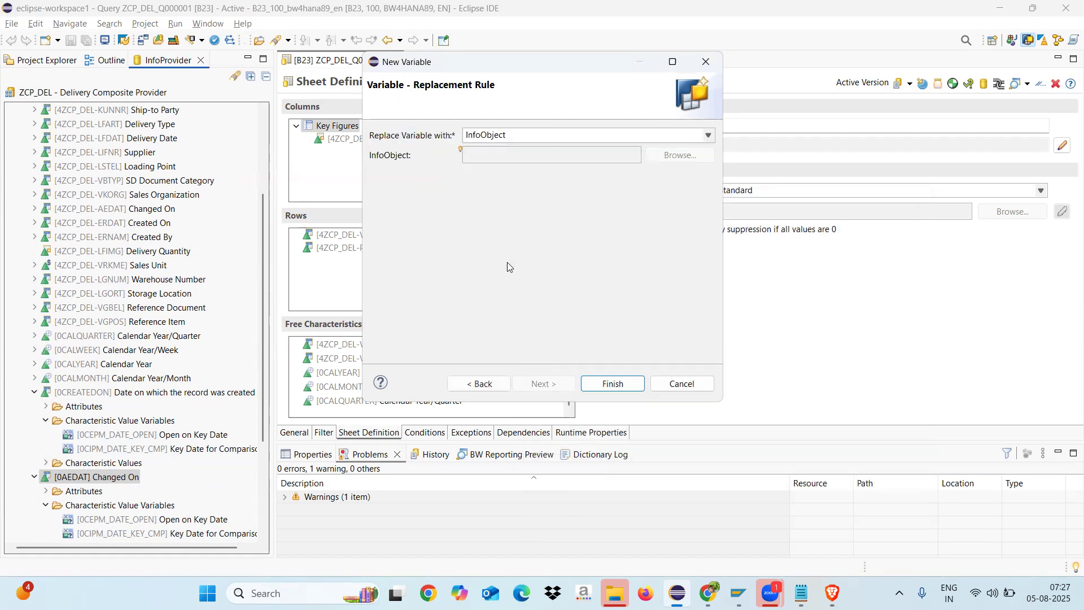
{"action": "left_click", "coordinate": [610, 384]}
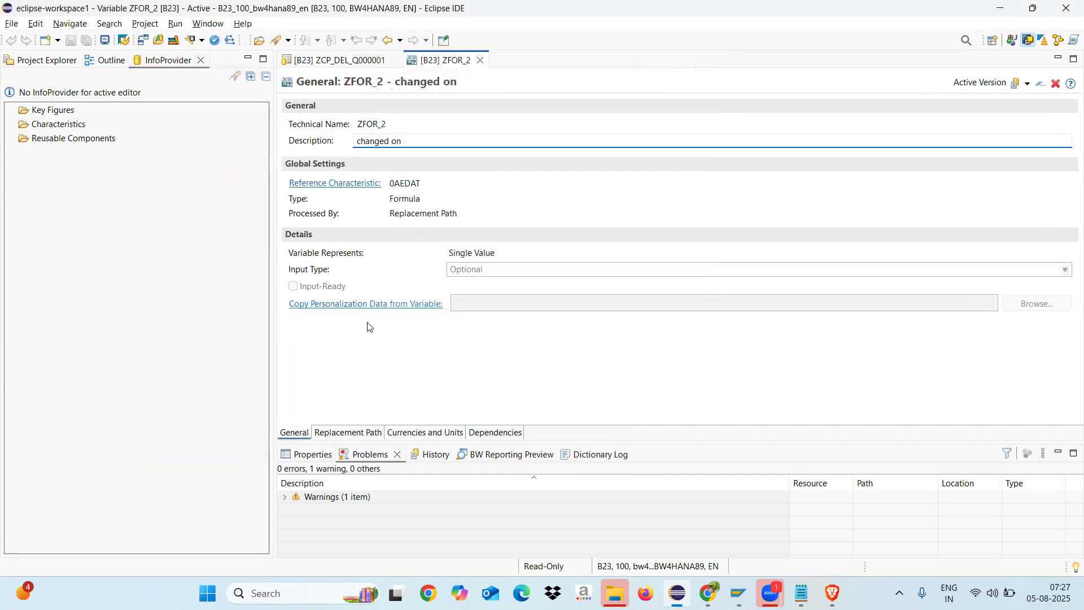
Step: Set the dimension of variable ZFOR_2 to Date, then save the variable and close its editor
{"action": "left_click", "coordinate": [346, 433]}
{"action": "left_click", "coordinate": [403, 432]}
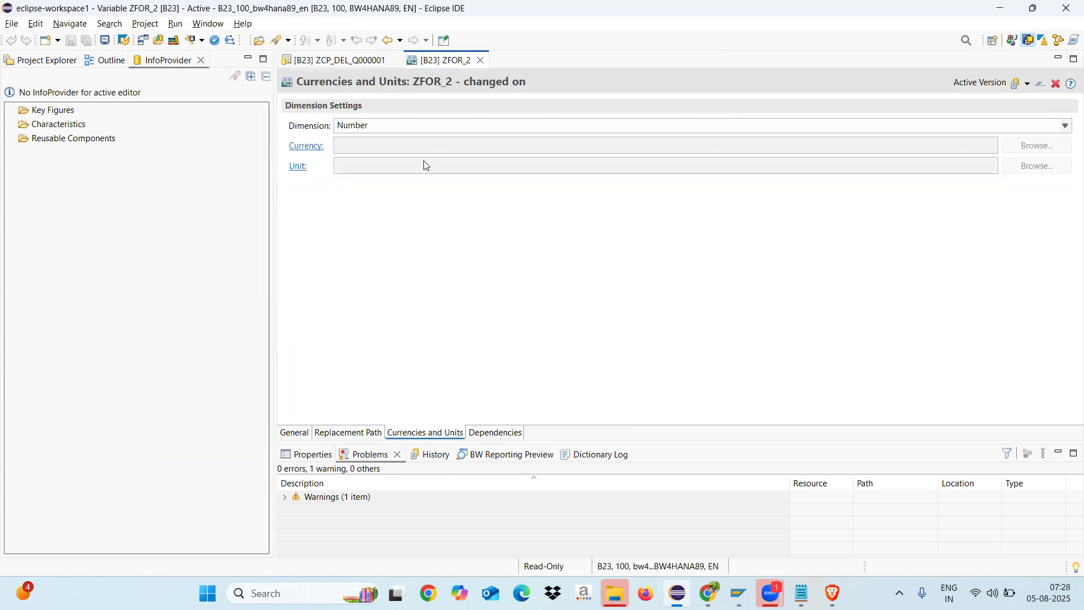
{"action": "left_click", "coordinate": [385, 125]}
{"action": "left_click", "coordinate": [346, 186]}
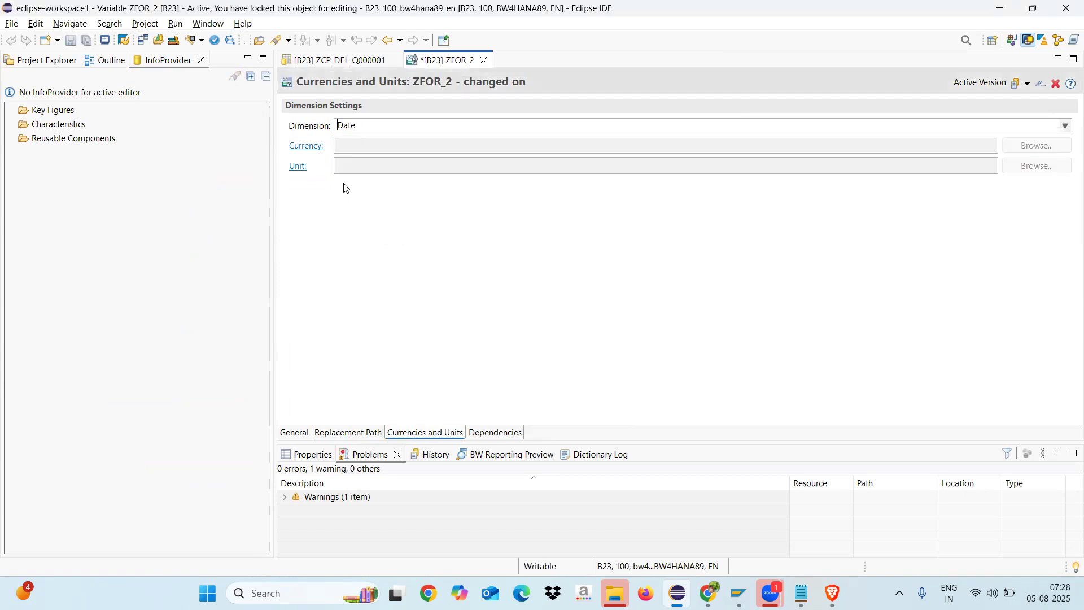
{"action": "left_click", "coordinate": [71, 40]}
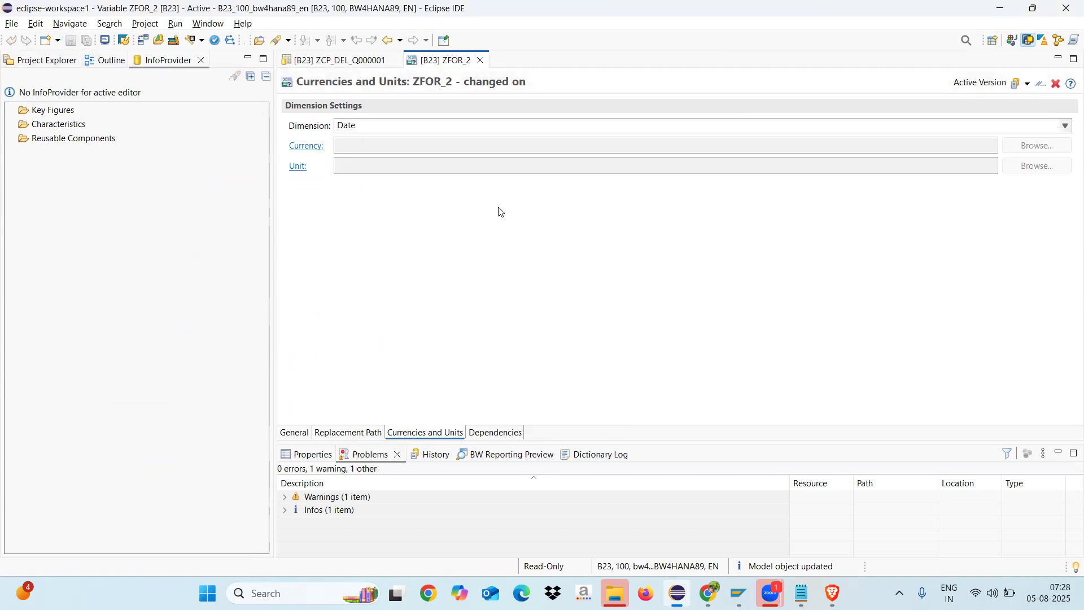
{"action": "left_click", "coordinate": [481, 60]}
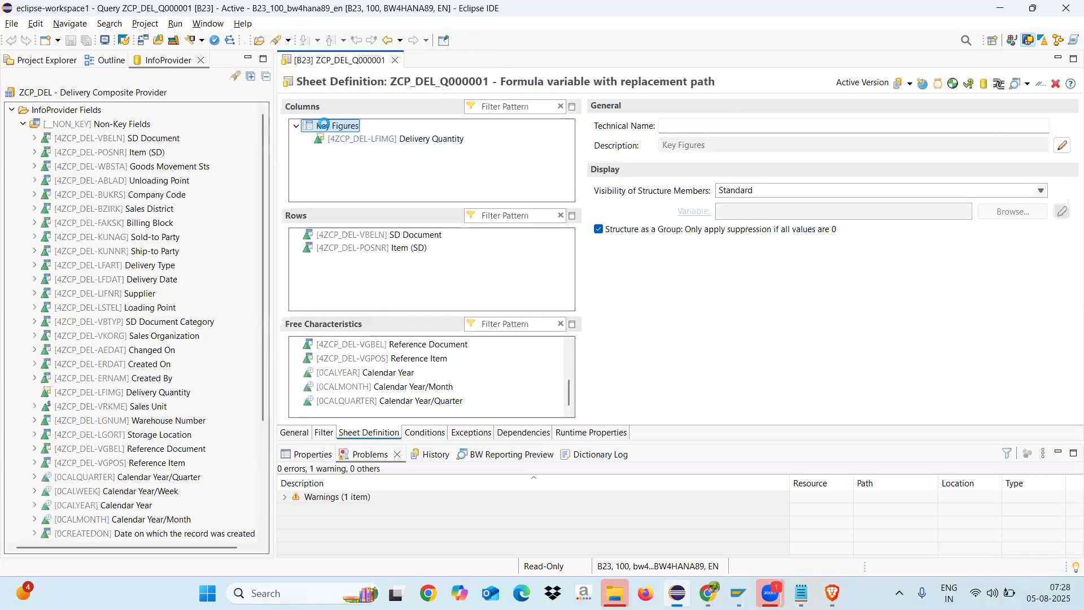
Step: Add a new formula to the Key Figures structure that subtracts variable ZFOR_1 from variable ZFOR_2, and save the query
{"action": "right_click", "coordinate": [324, 125]}
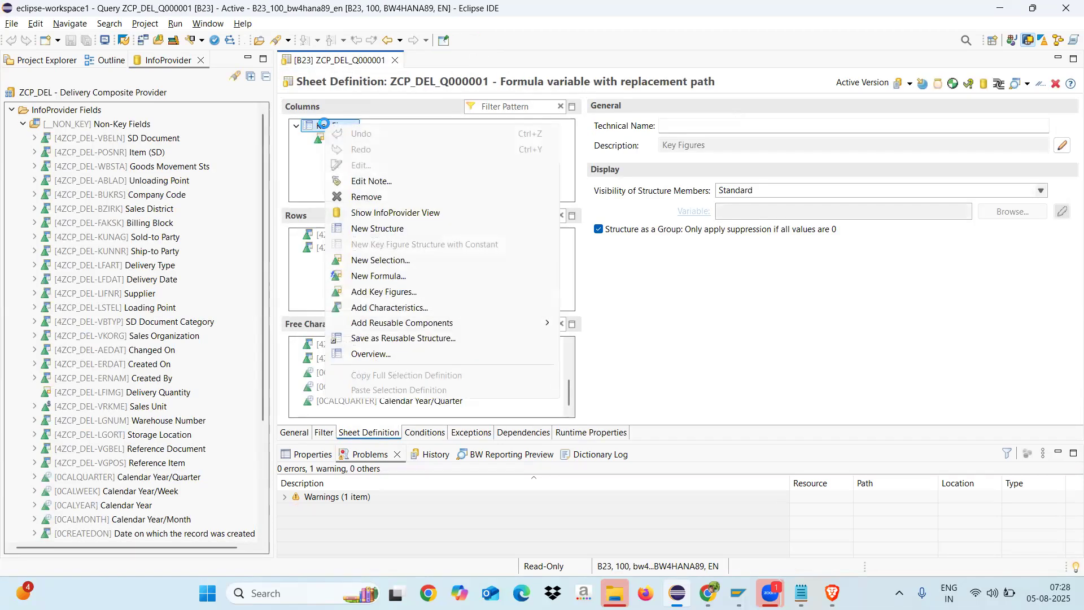
{"action": "left_click", "coordinate": [369, 276]}
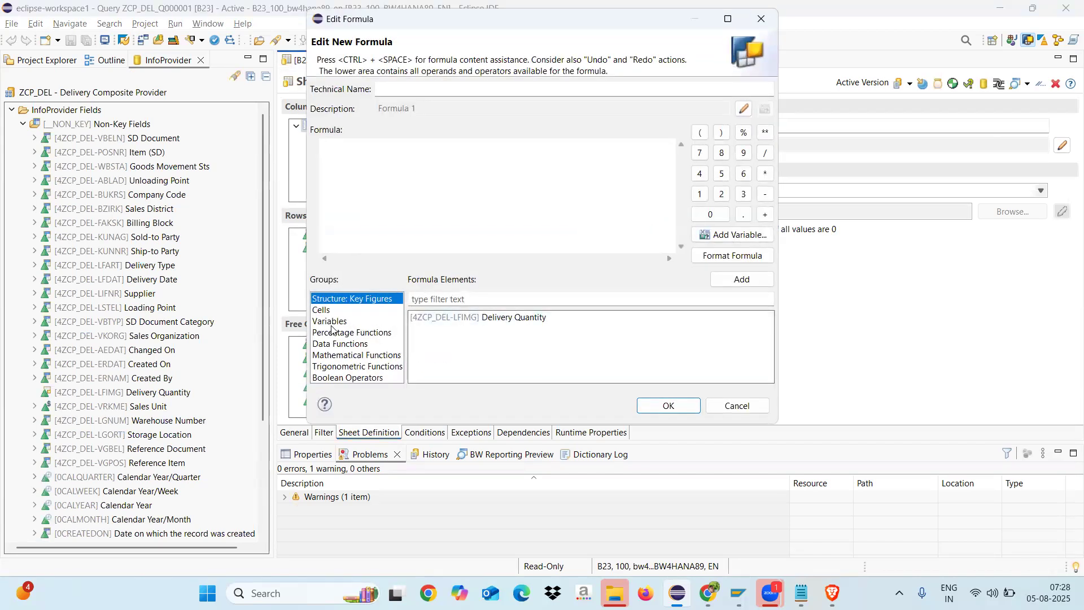
{"action": "left_click", "coordinate": [330, 323]}
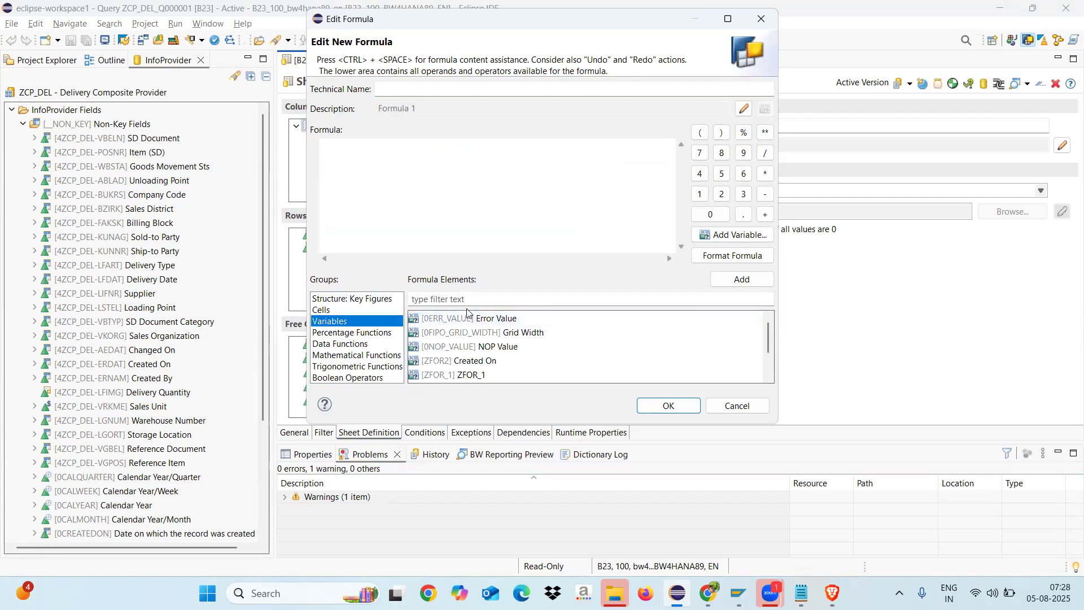
{"action": "left_click", "coordinate": [445, 375]}
{"action": "left_click_drag", "start_coordinate": [768, 344], "coordinate": [761, 370]}
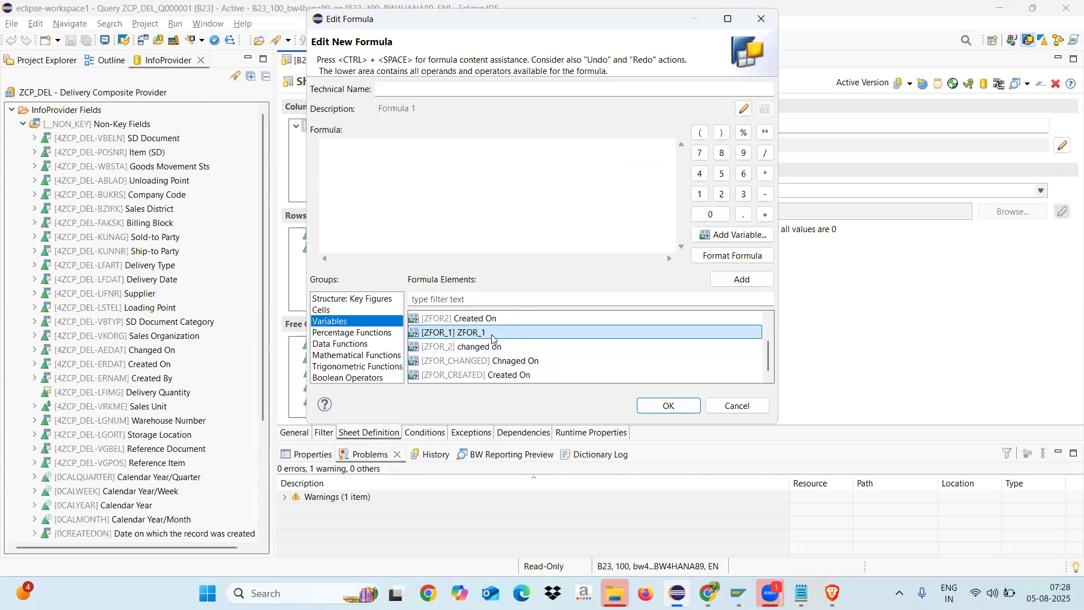
{"action": "double_click", "coordinate": [442, 348]}
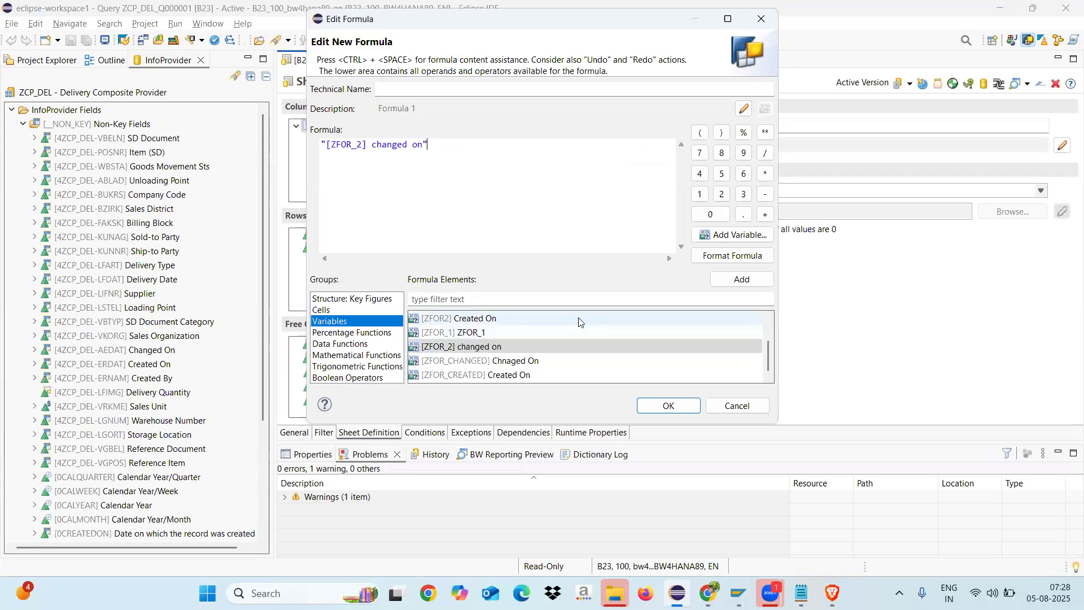
{"action": "left_click", "coordinate": [765, 194]}
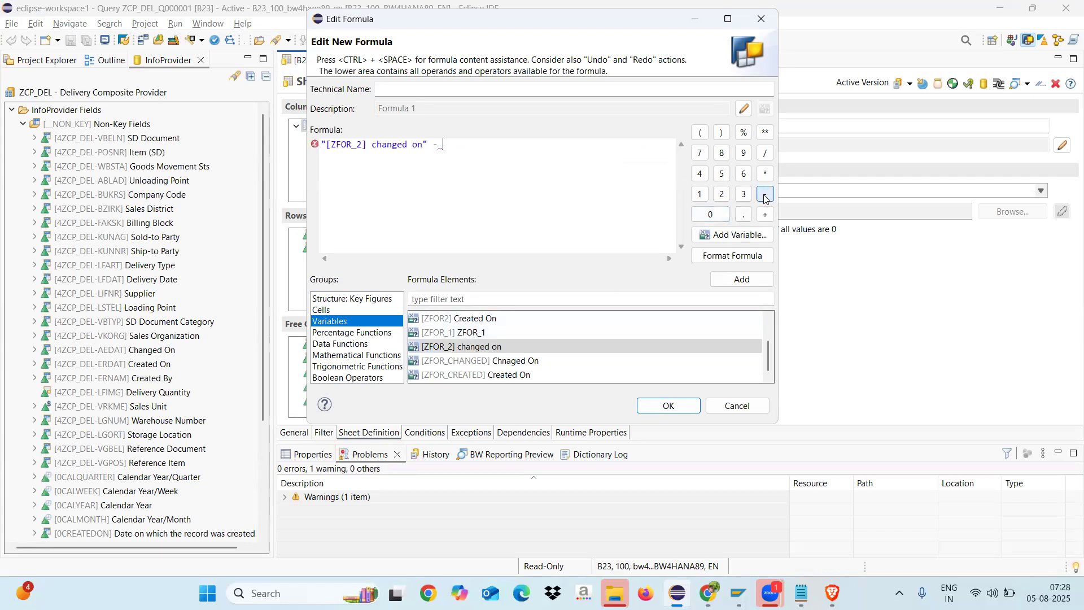
{"action": "double_click", "coordinate": [477, 333]}
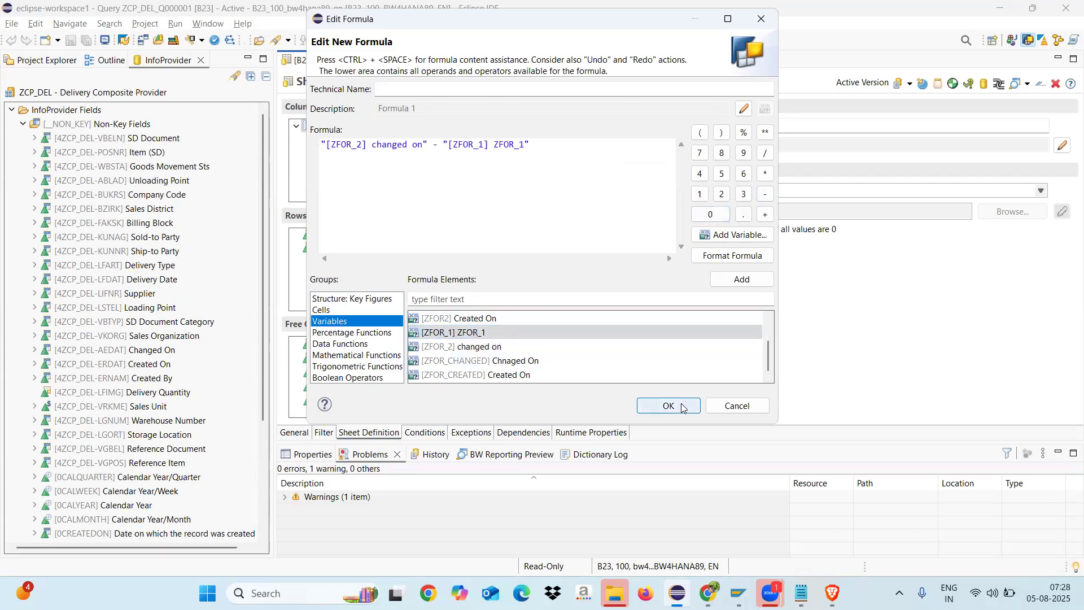
{"action": "left_click", "coordinate": [669, 406]}
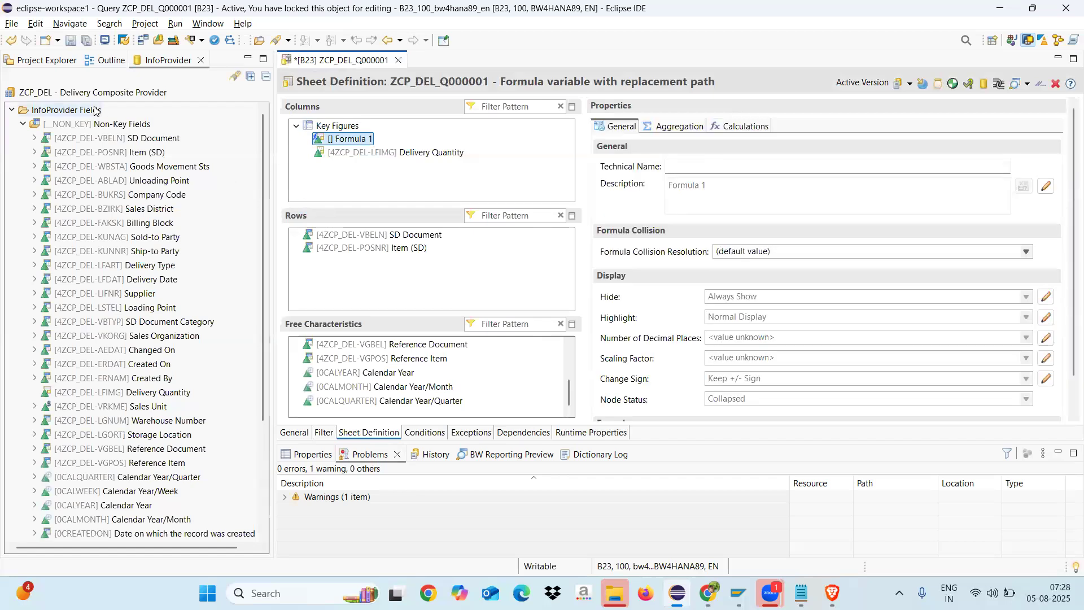
{"action": "left_click", "coordinate": [71, 40]}
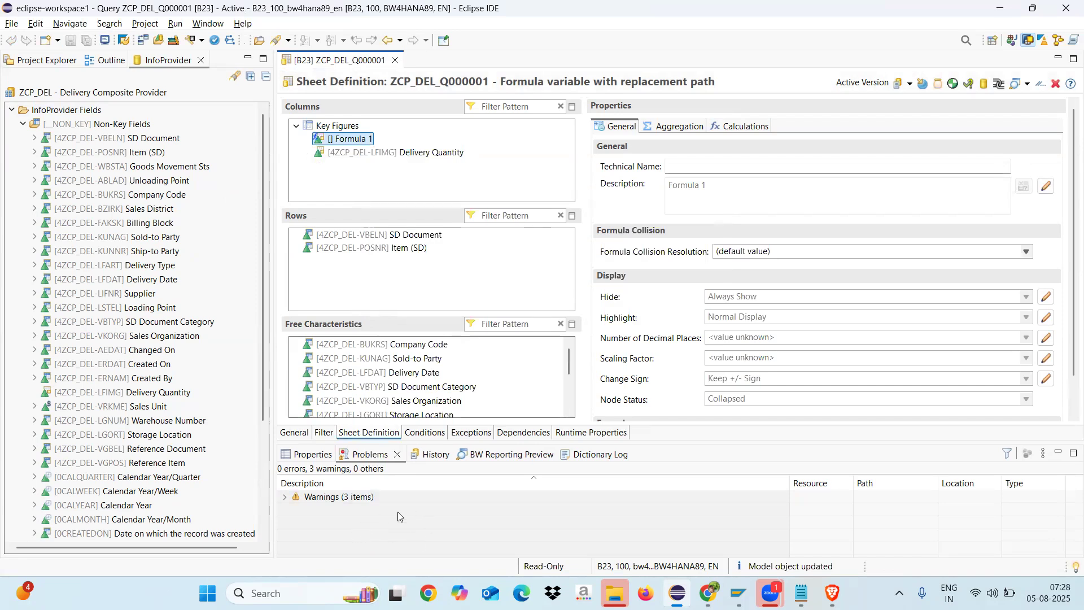
Step: Copy the query's technical name ZCP_DEL_Q000001 from its general settings and return to the query list in BW Cockpit in the browser
{"action": "left_click", "coordinate": [294, 433]}
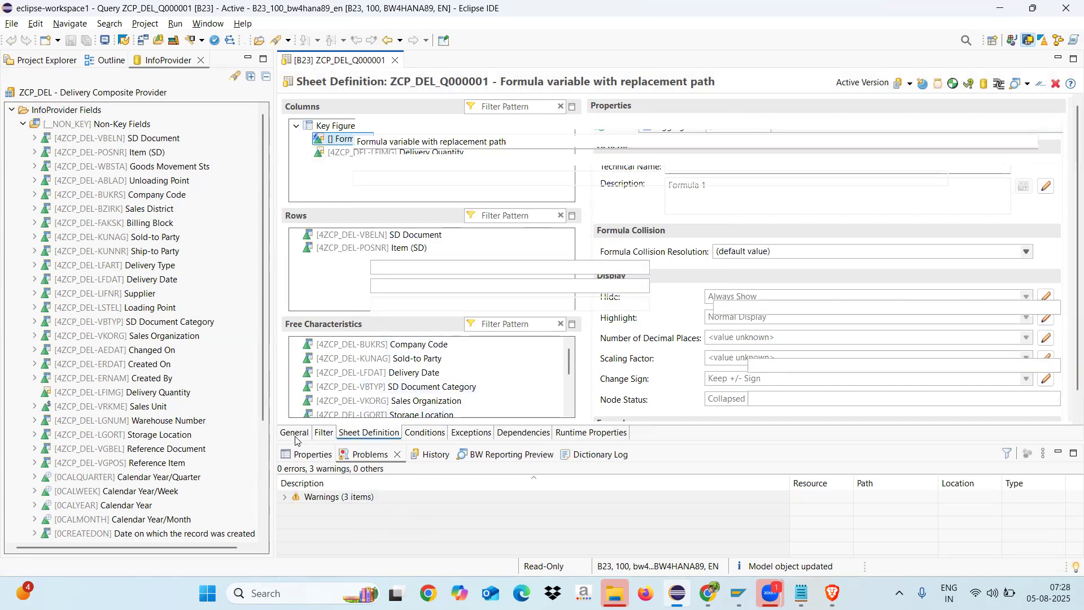
{"action": "left_click_drag", "start_coordinate": [429, 123], "coordinate": [351, 131]}
{"action": "key", "text": "ctrl+c"}
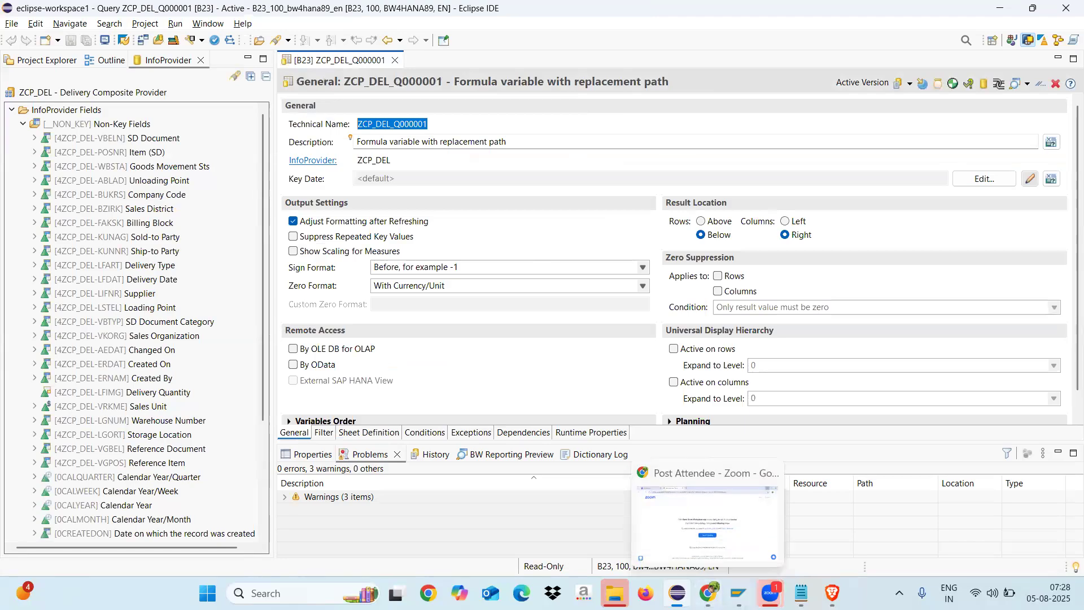
{"action": "left_click", "coordinate": [832, 593]}
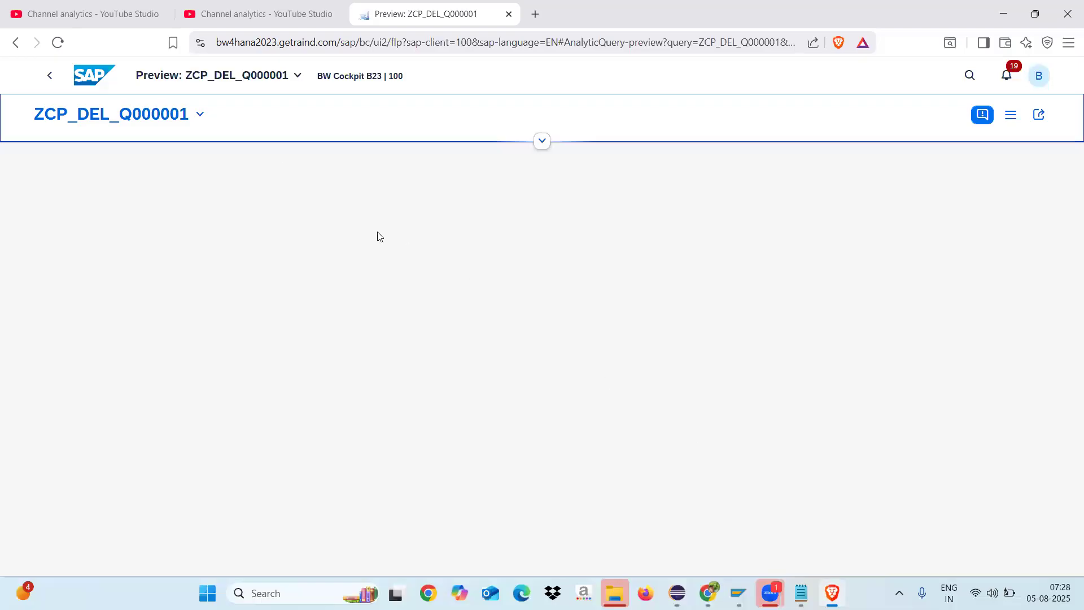
{"action": "left_click", "coordinate": [17, 43]}
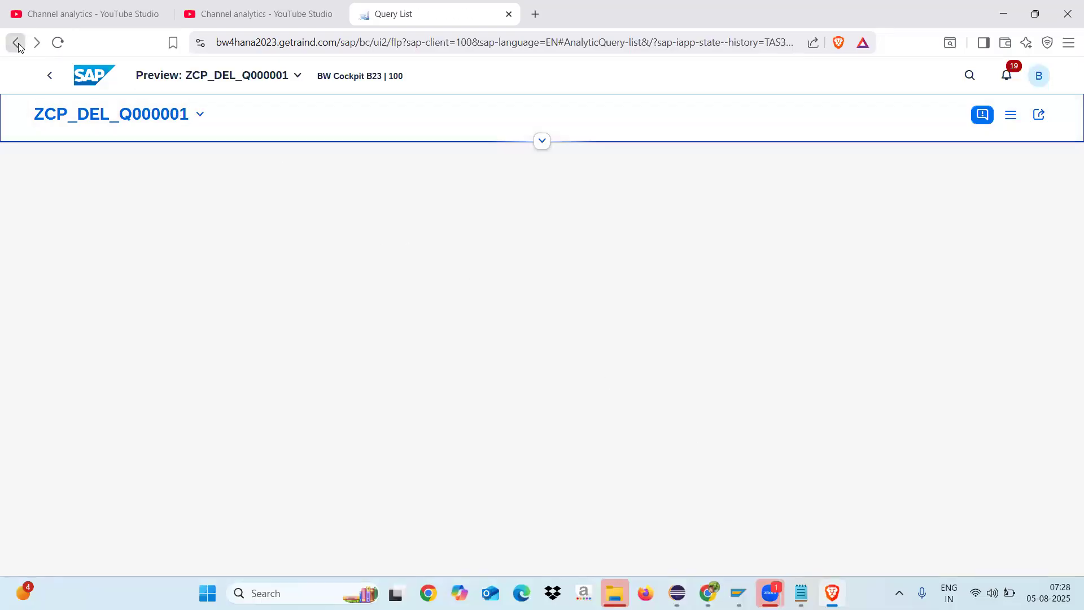
Step: Search the query list for ZCP_DEL_Q000001, open the preview of the Formula variable with replacement path query, and dismiss the error dialog
{"action": "left_click", "coordinate": [135, 179]}
{"action": "key", "text": "BackSpace"}
{"action": "key", "text": "BackSpace"}
{"action": "key", "text": "BackSpace"}
{"action": "key", "text": "BackSpace"}
{"action": "key", "text": "BackSpace"}
{"action": "key", "text": "BackSpace"}
{"action": "key", "text": "BackSpace"}
{"action": "key", "text": "BackSpace"}
{"action": "key", "text": "BackSpace"}
{"action": "key", "text": "BackSpace"}
{"action": "key", "text": "BackSpace"}
{"action": "key", "text": "BackSpace"}
{"action": "key", "text": "BackSpace"}
{"action": "key", "text": "BackSpace"}
{"action": "key", "text": "ctrl+v"}
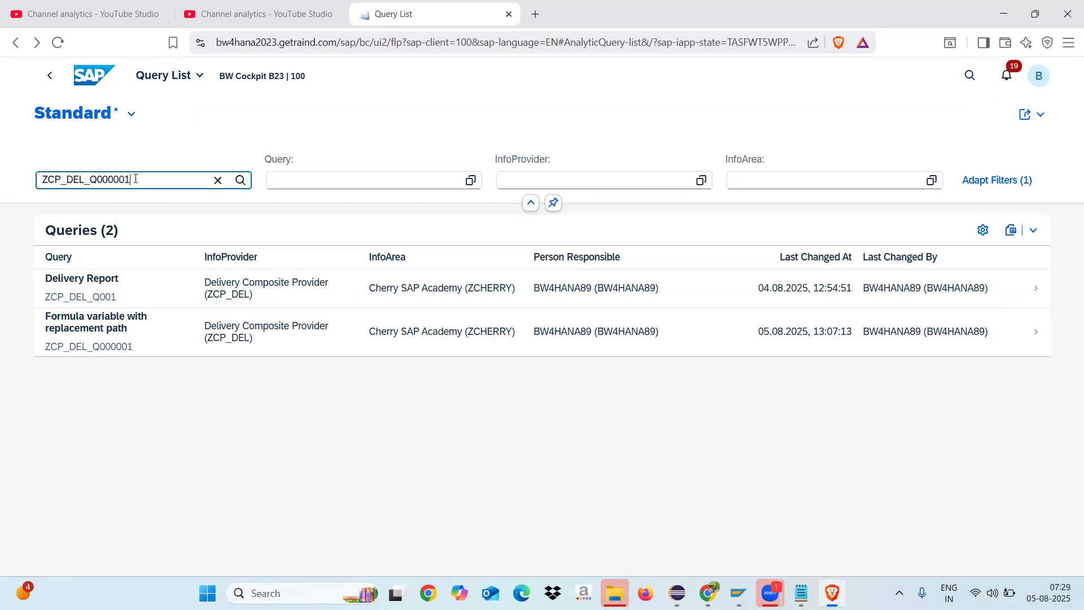
{"action": "left_click", "coordinate": [172, 339]}
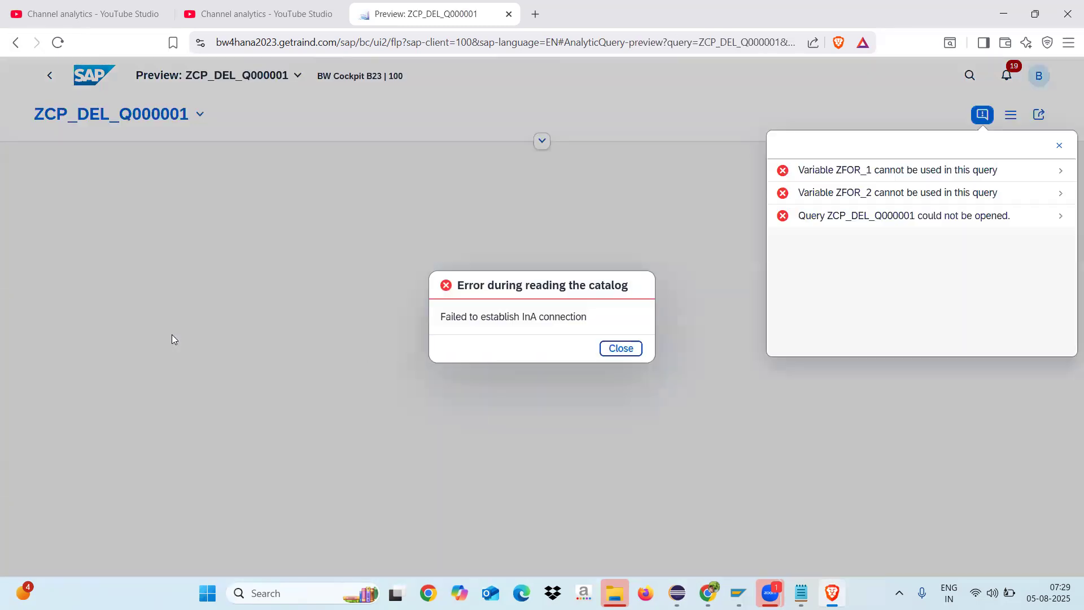
{"action": "left_click", "coordinate": [619, 349]}
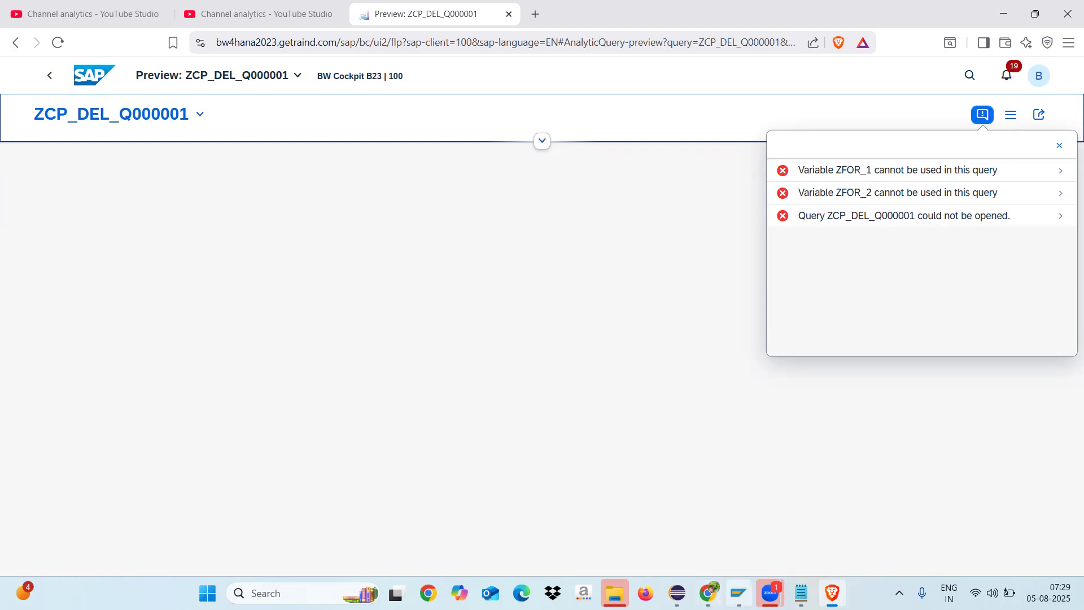
Step: Switch to SAP Logon, open the B23 connection, log on with the account's user name and password, and acknowledge the licence information
{"action": "left_click", "coordinate": [733, 491]}
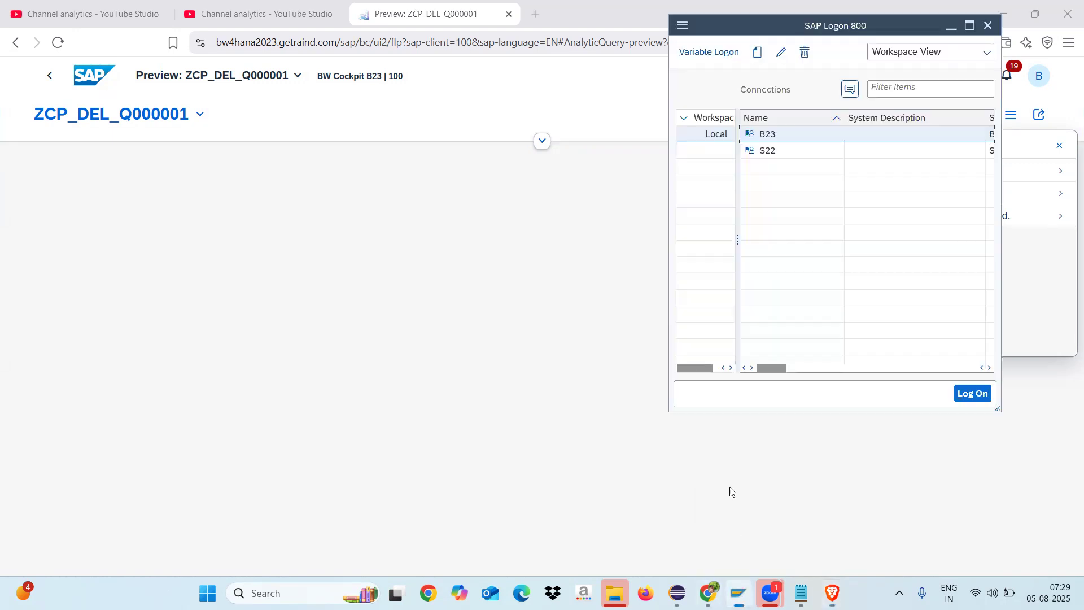
{"action": "double_click", "coordinate": [768, 135]}
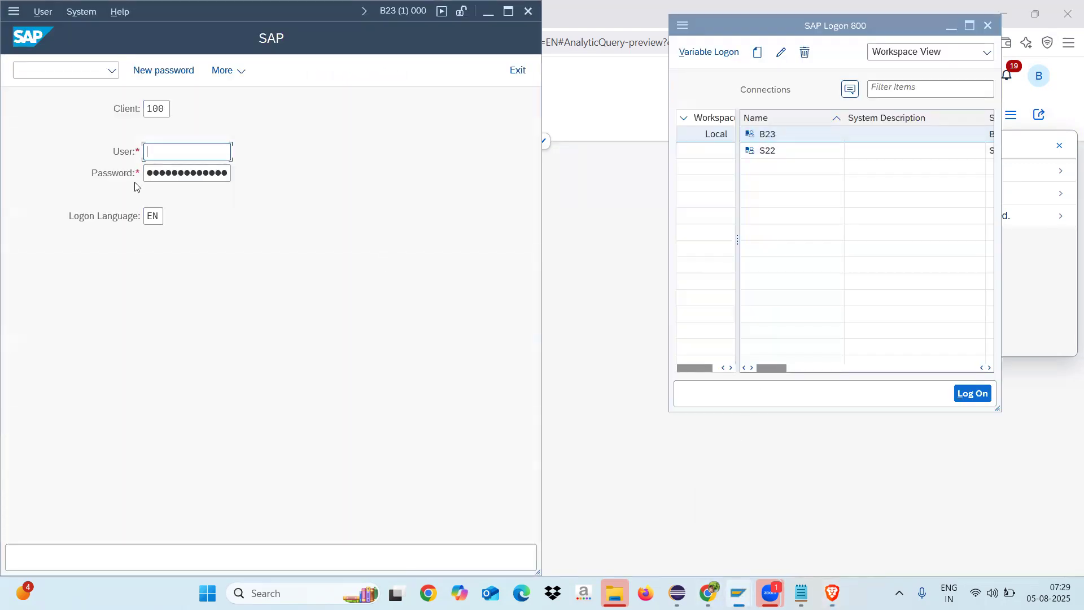
{"action": "left_click", "coordinate": [202, 174]}
{"action": "left_click", "coordinate": [205, 173]}
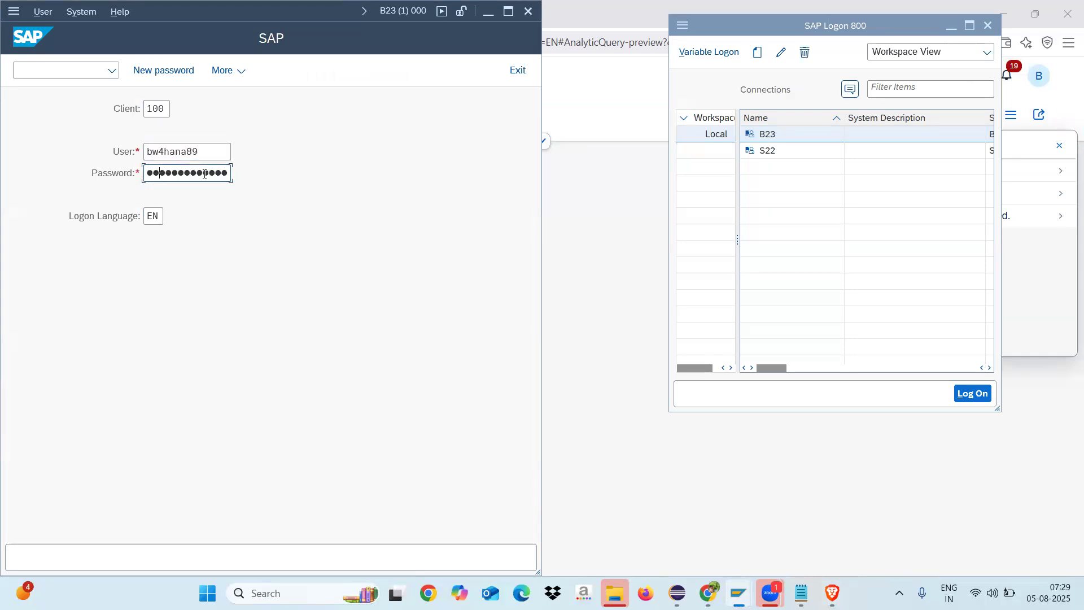
{"action": "key", "text": "Return"}
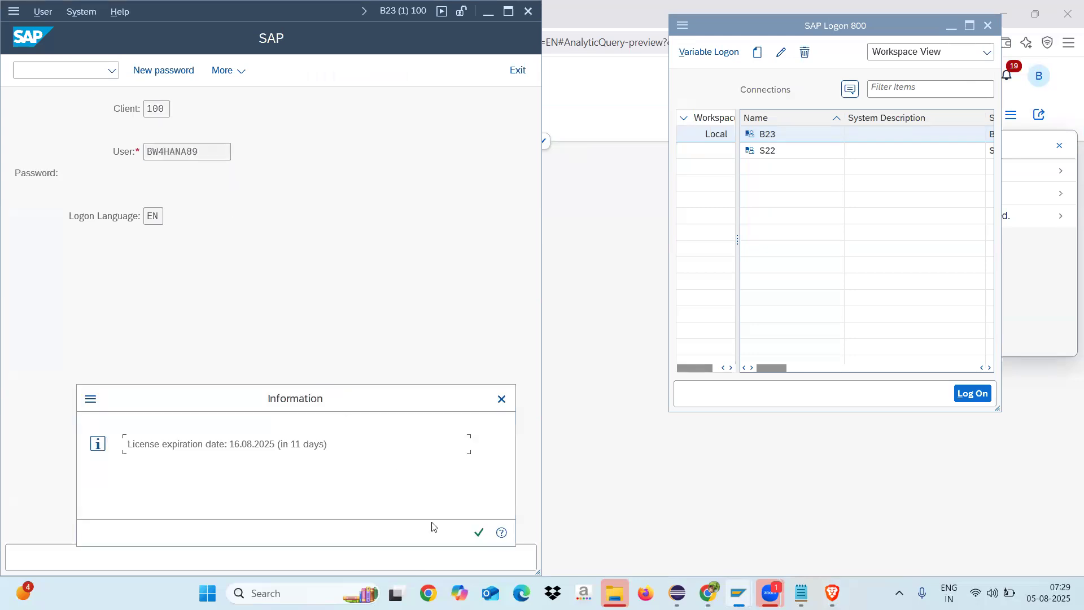
{"action": "left_click", "coordinate": [479, 532]}
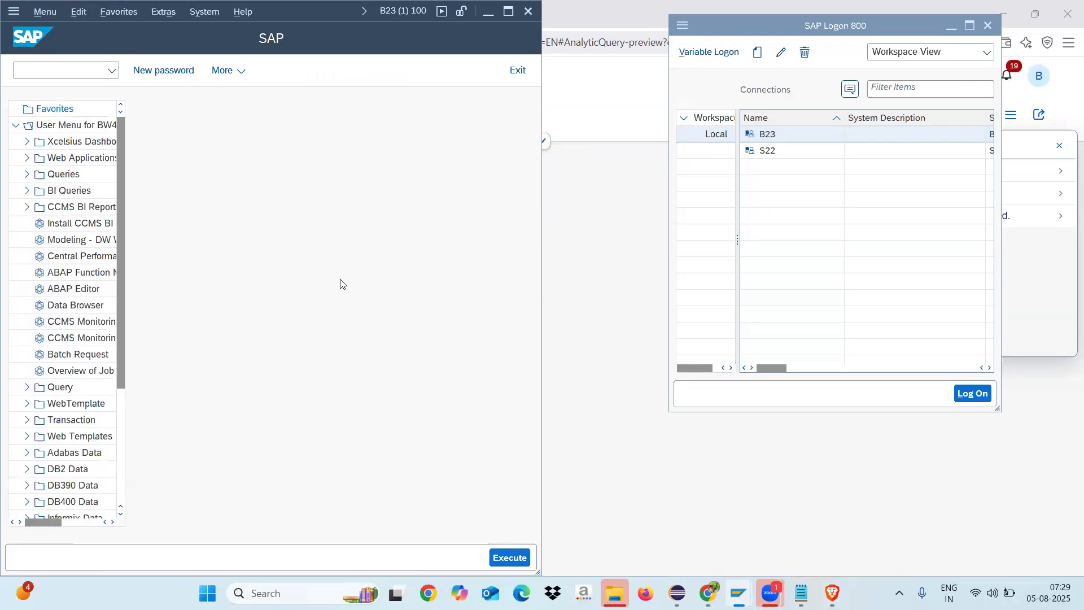
Step: Start transaction RSRT, execute query ZCP_DEL/ZCP_DEL_Q000001 with the ABAP BICS display, and look through the characteristics in its output
{"action": "type", "text": "rs"}
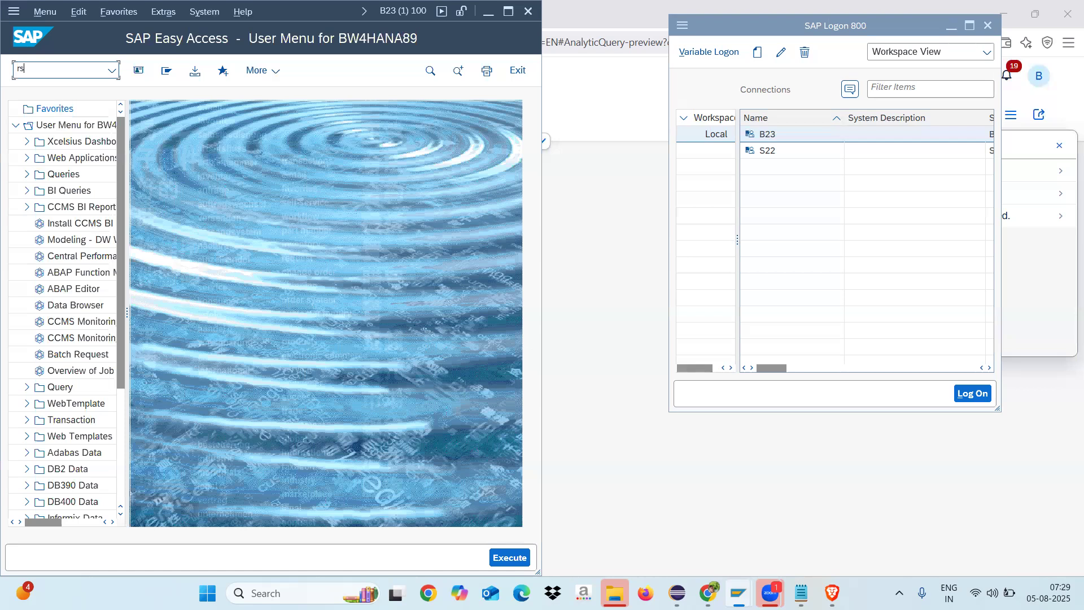
{"action": "type", "text": "rt"}
{"action": "key", "text": "Return"}
{"action": "left_click", "coordinate": [218, 155]}
{"action": "key", "text": "ctrl+v"}
{"action": "key", "text": "Return"}
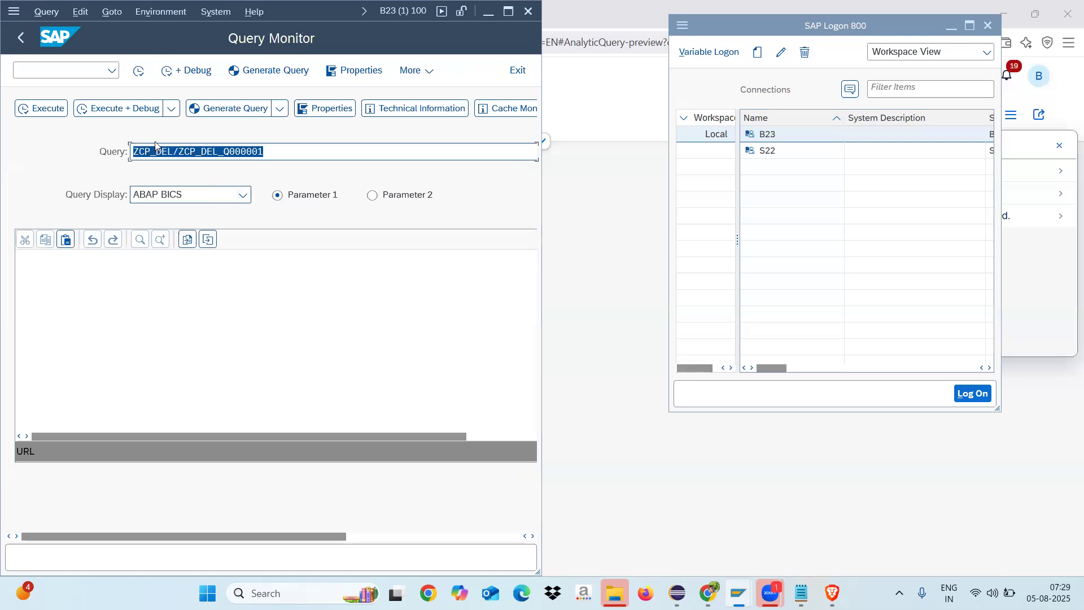
{"action": "left_click", "coordinate": [43, 108]}
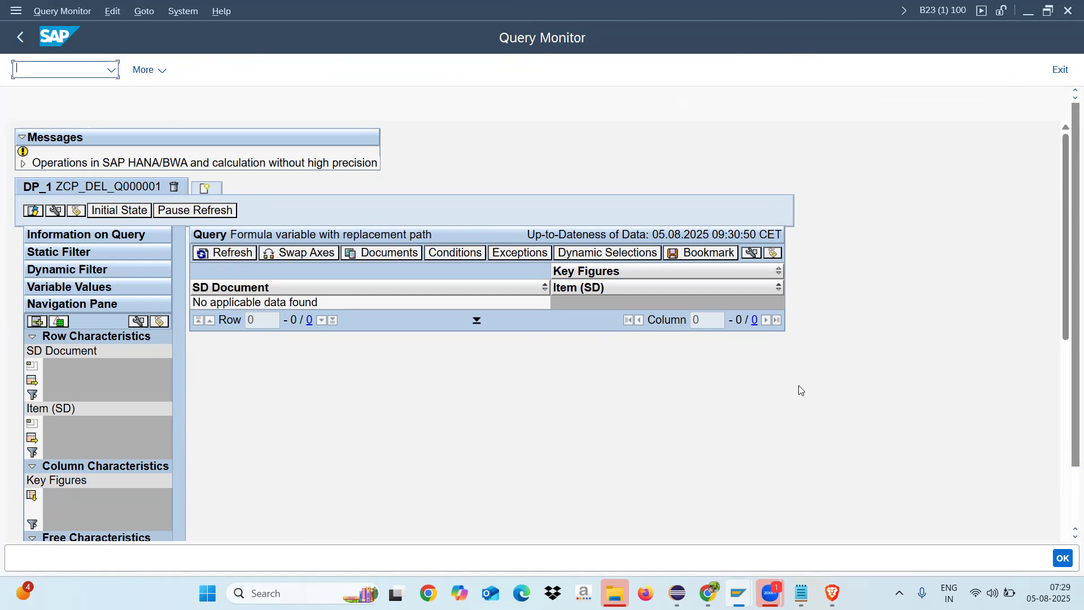
{"action": "left_click_drag", "start_coordinate": [1066, 240], "coordinate": [1060, 552]}
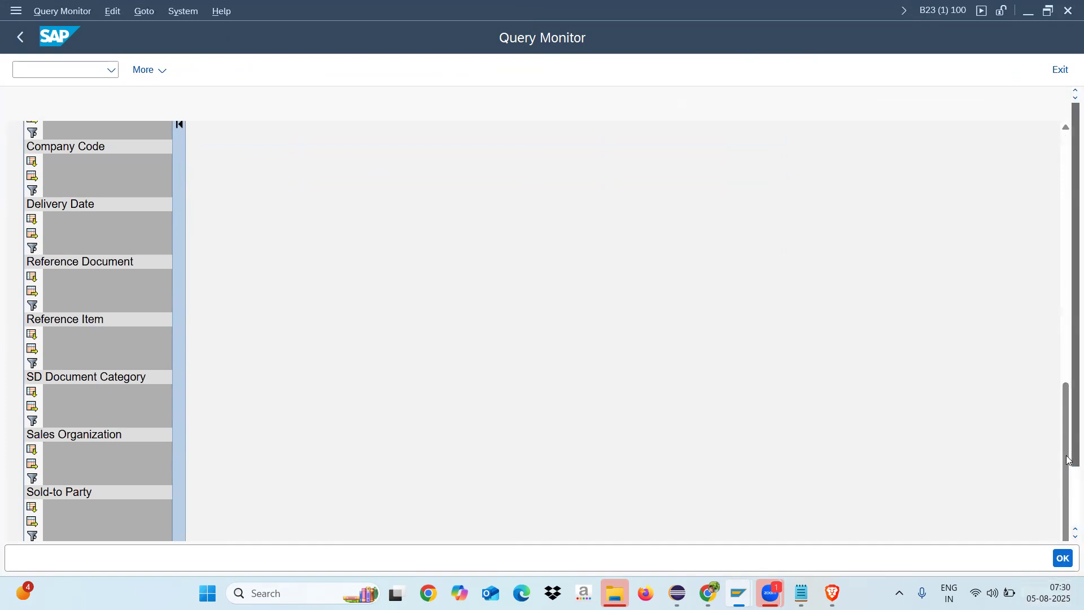
{"action": "left_click_drag", "start_coordinate": [1068, 462], "coordinate": [1069, 489]}
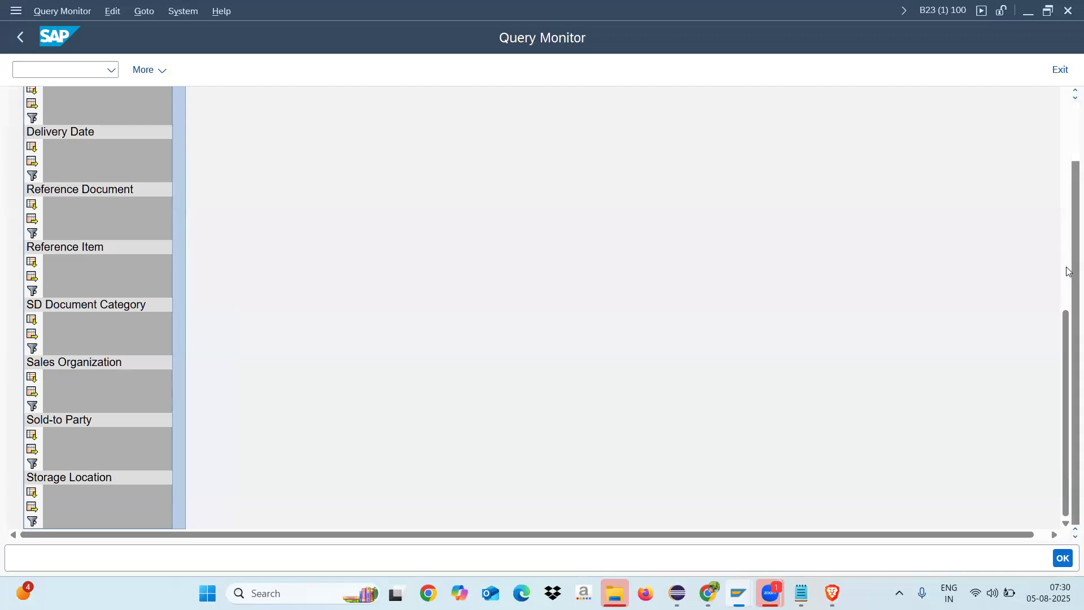
{"action": "left_click_drag", "start_coordinate": [1069, 272], "coordinate": [1069, 196]}
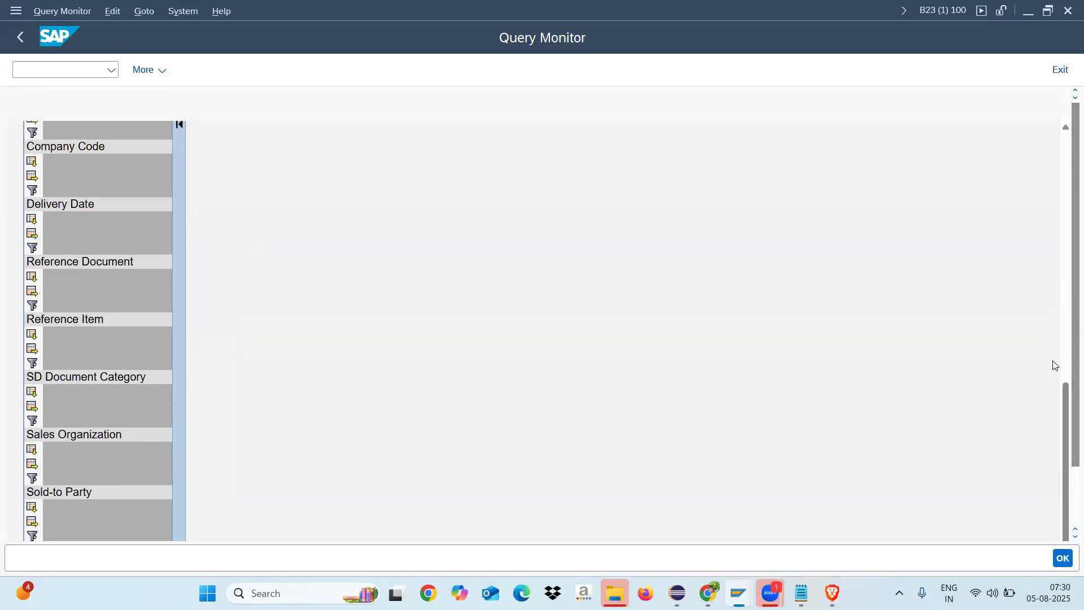
{"action": "scroll", "coordinate": [1069, 421], "scroll_direction": "up", "scroll_amount": 10}
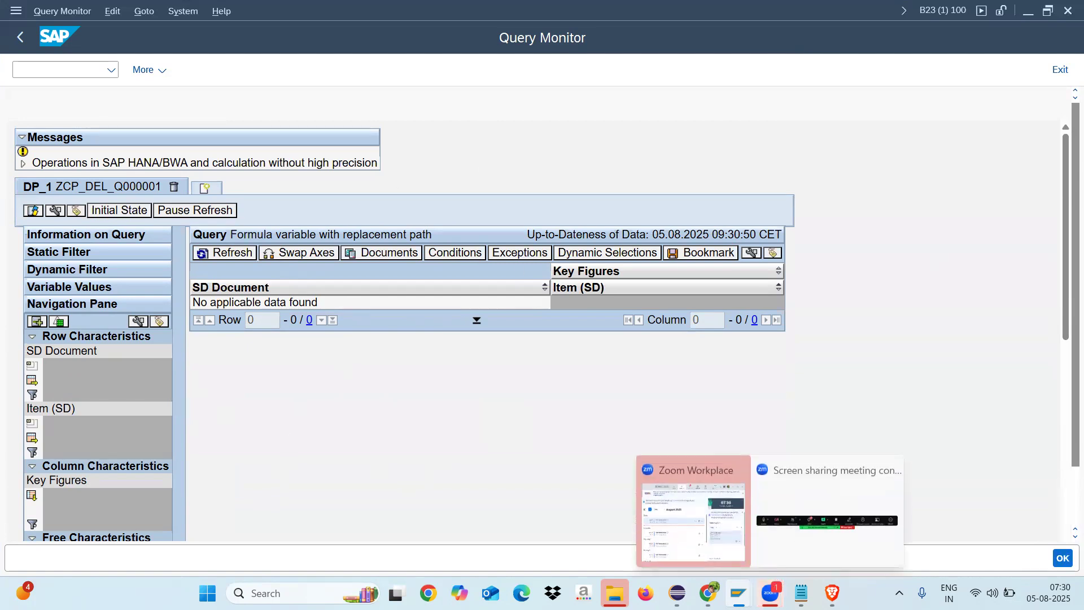
Step: Recheck the preview messages in the browser, return to the query in Eclipse, add a trailing space to its description, and save it
{"action": "left_click", "coordinate": [832, 593]}
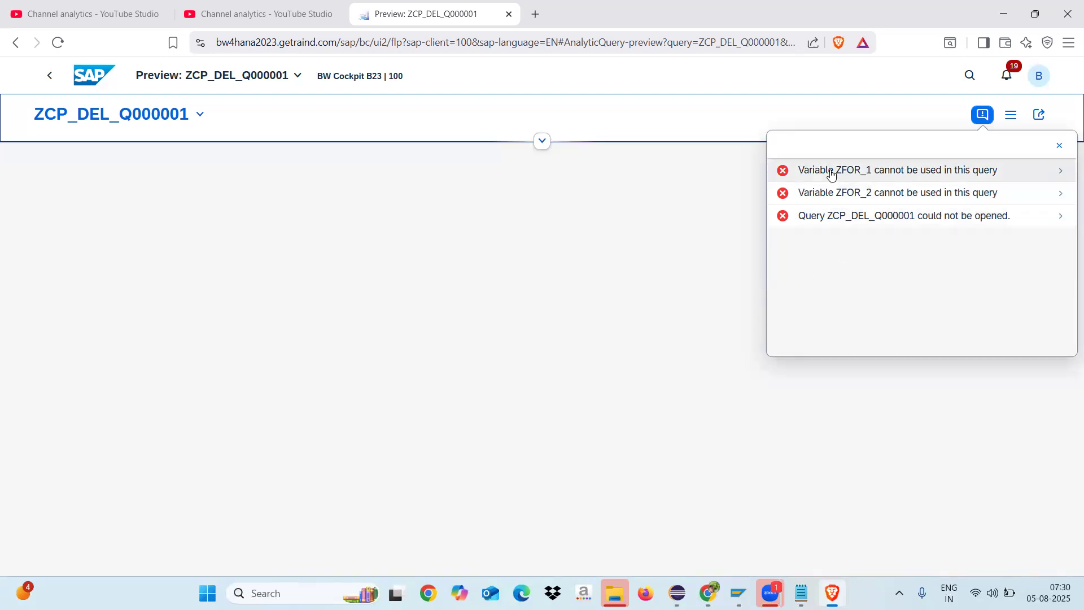
{"action": "mouse_move", "coordinate": [685, 590]}
{"action": "left_click", "coordinate": [608, 489]}
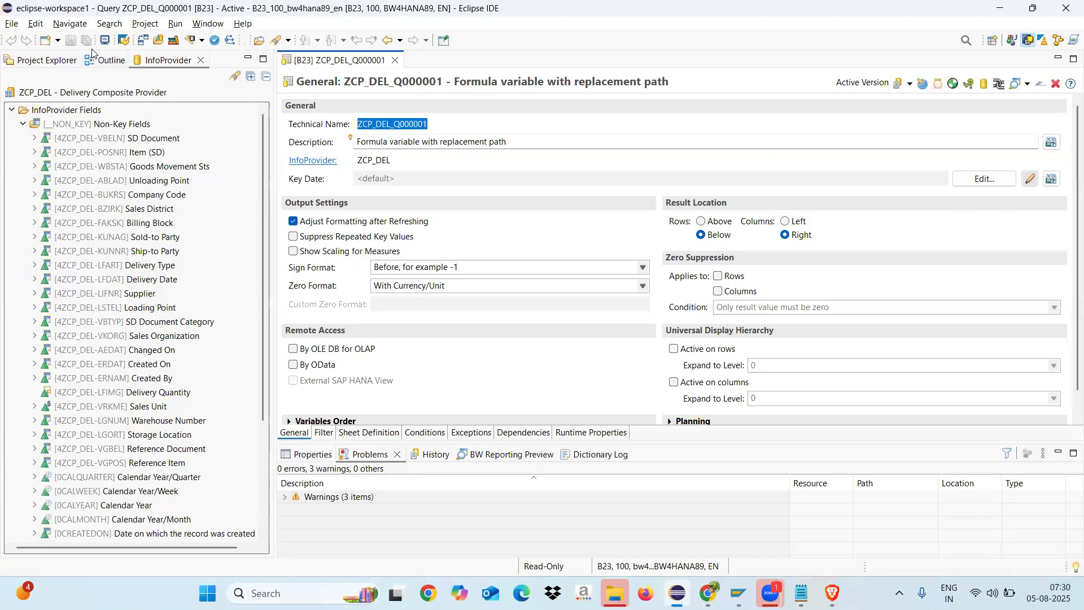
{"action": "left_click", "coordinate": [436, 124]}
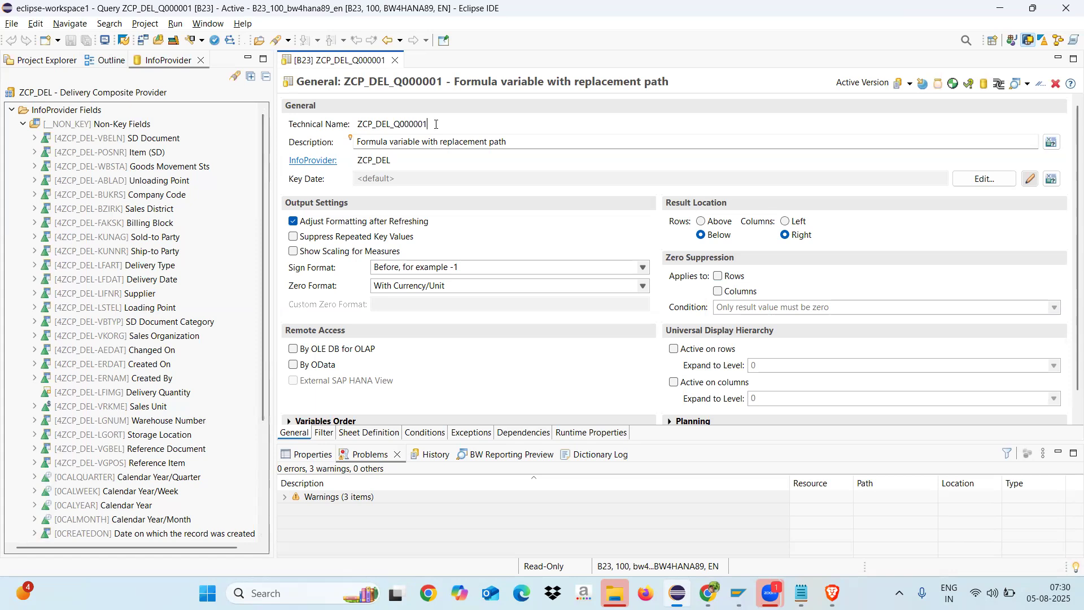
{"action": "left_click", "coordinate": [517, 144]}
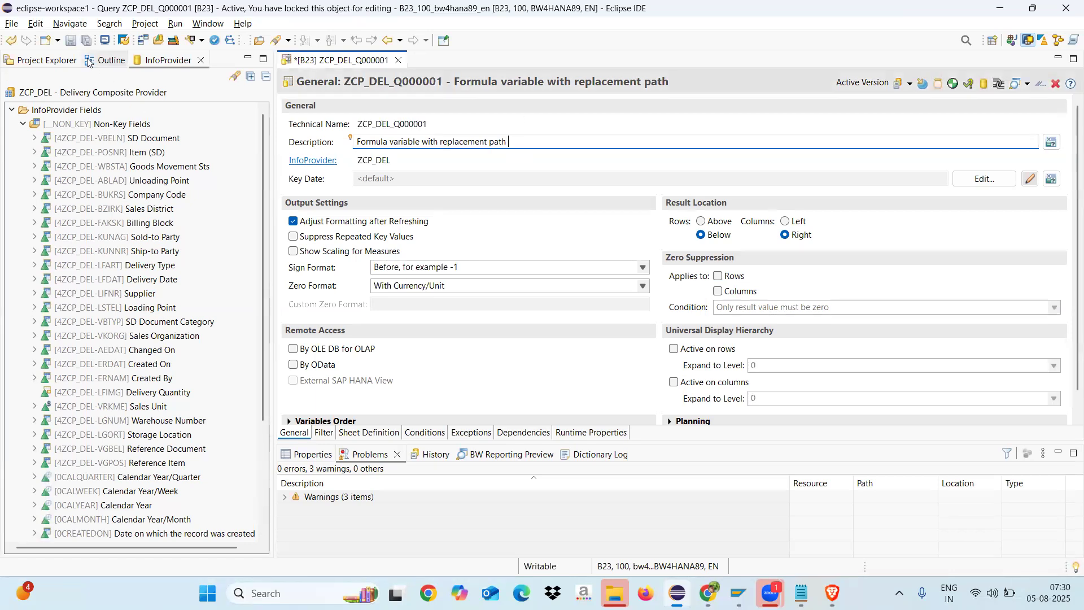
{"action": "left_click", "coordinate": [71, 40]}
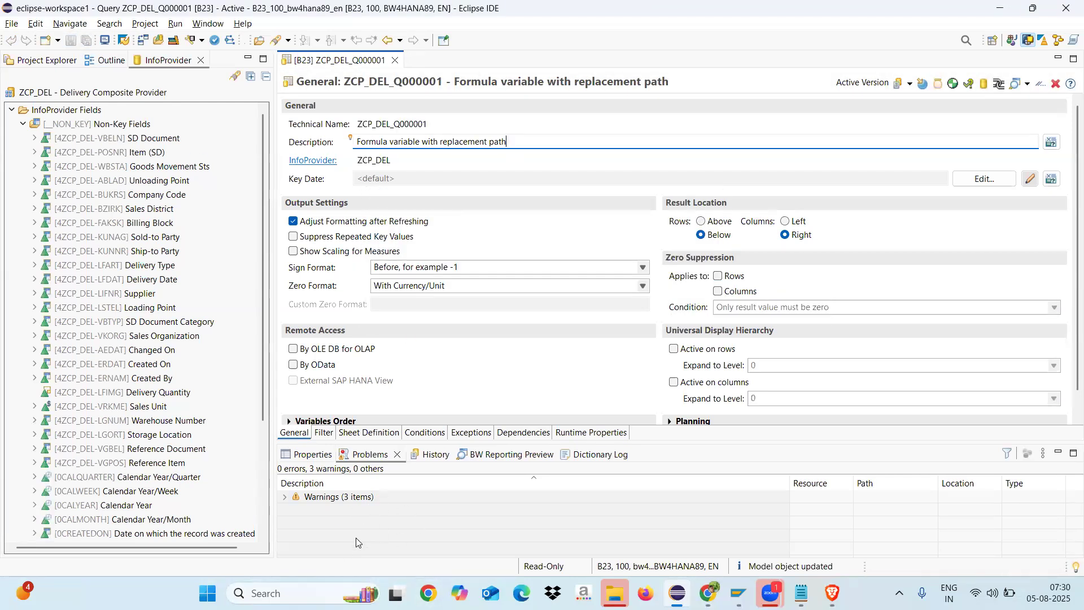
Step: Open the query's sheet definition to review the Formula 1 key figure
{"action": "left_click", "coordinate": [349, 434]}
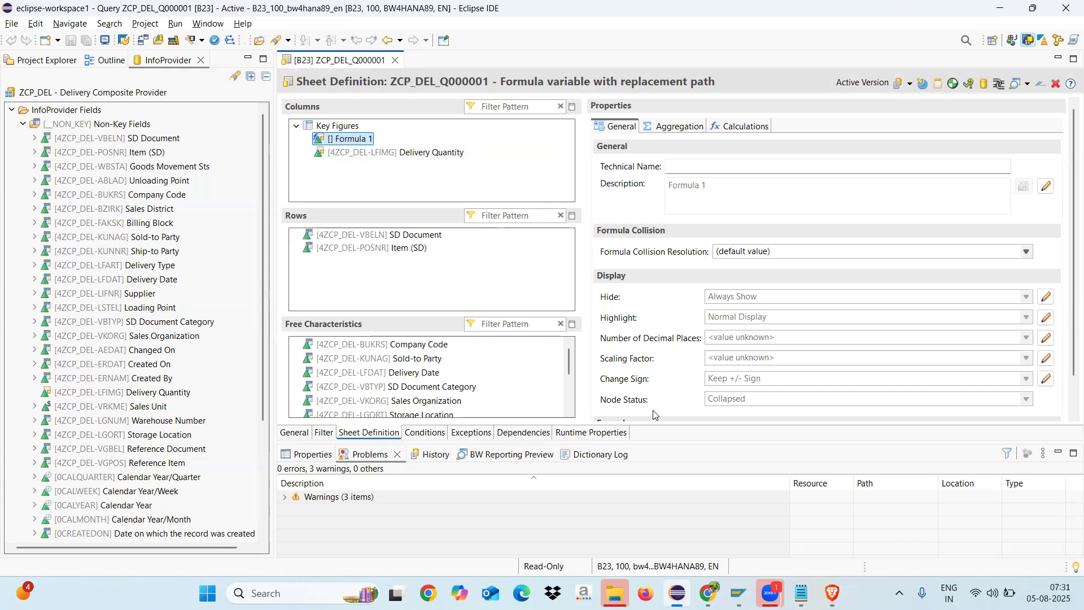
{"action": "mouse_move", "coordinate": [770, 593]}
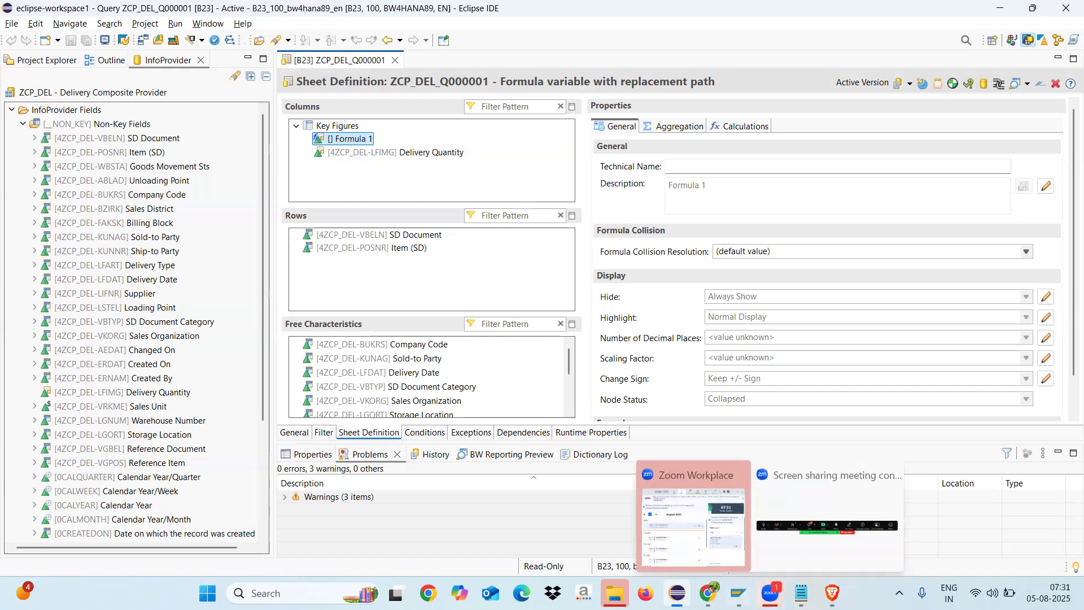
{"action": "left_click", "coordinate": [805, 533]}
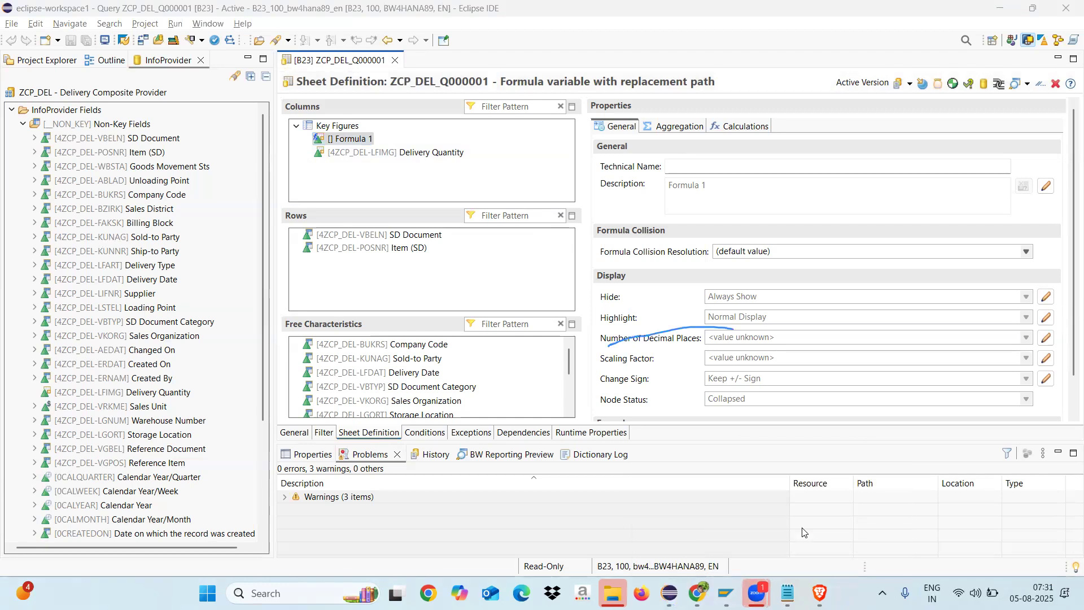